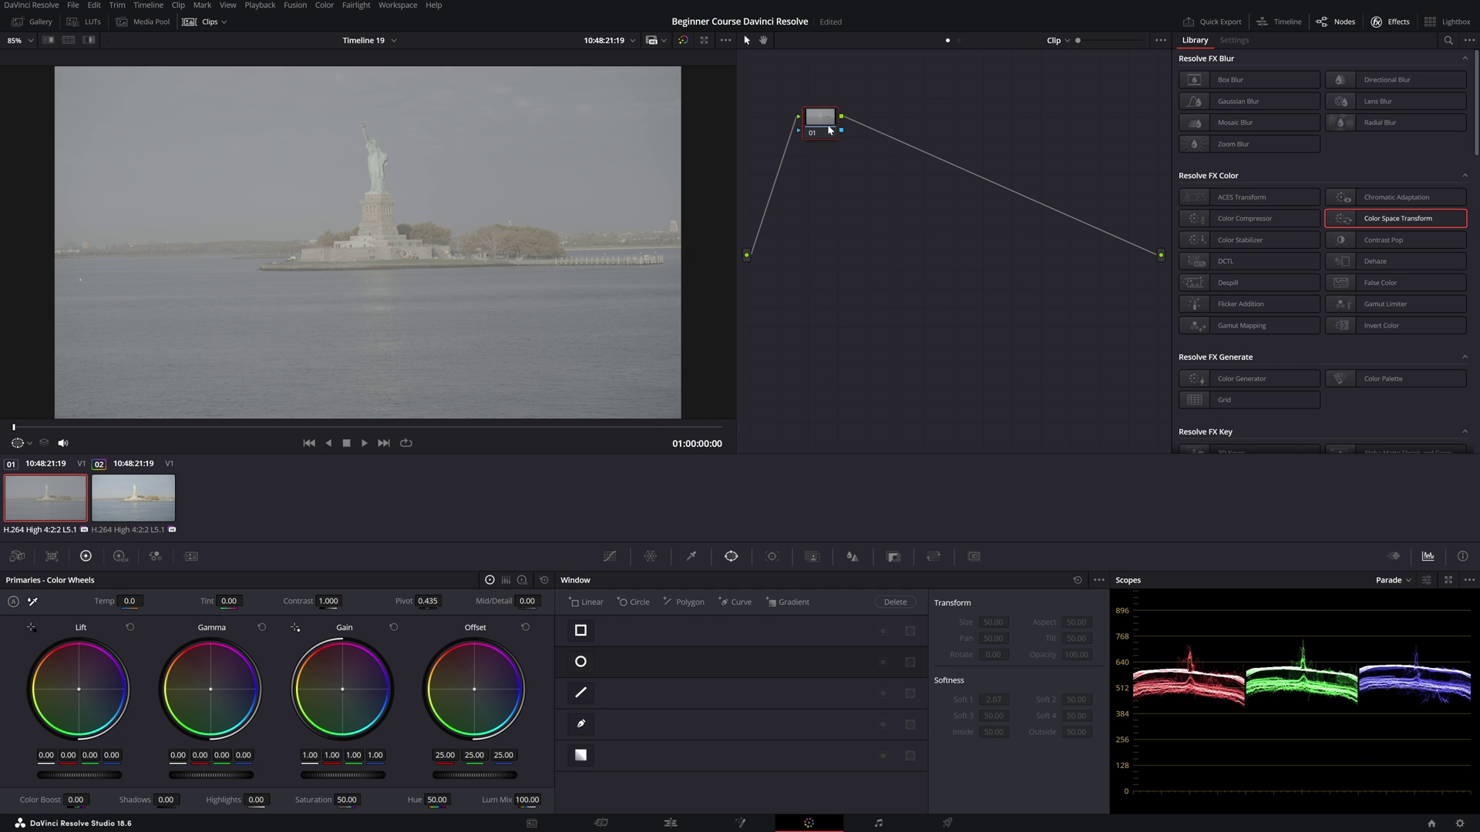
Grade node 01 with contrast 1.648, gain 0.88, saturation 77.20 and highlights -43.50
{"action": "left_click_drag", "start_coordinate": [824, 121], "coordinate": [864, 136]}
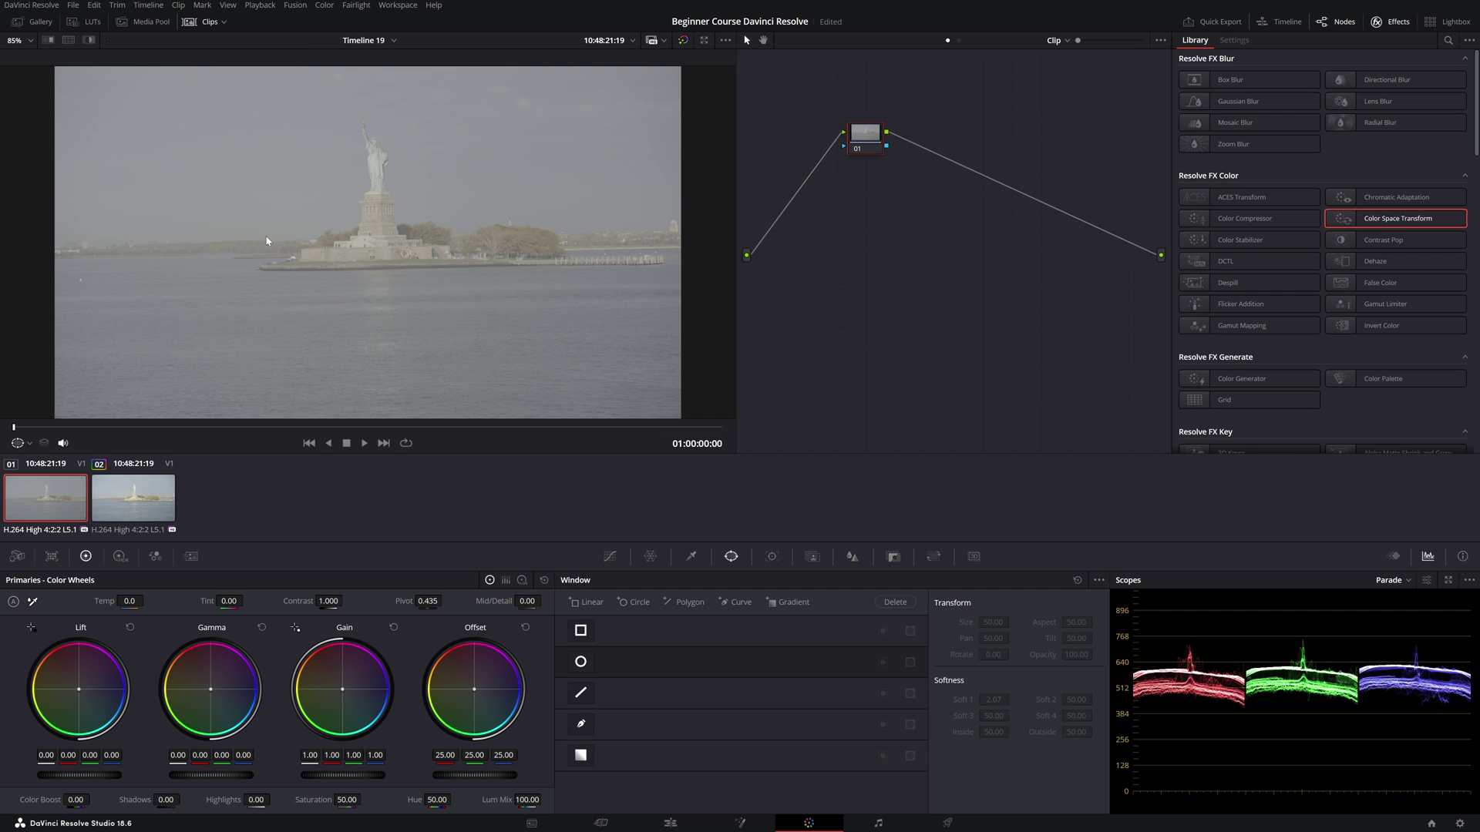
{"action": "mouse_move", "coordinate": [864, 136]}
{"action": "left_mouse_down"}
{"action": "mouse_move", "coordinate": [832, 123]}
{"action": "mouse_move", "coordinate": [851, 136]}
{"action": "left_mouse_up"}
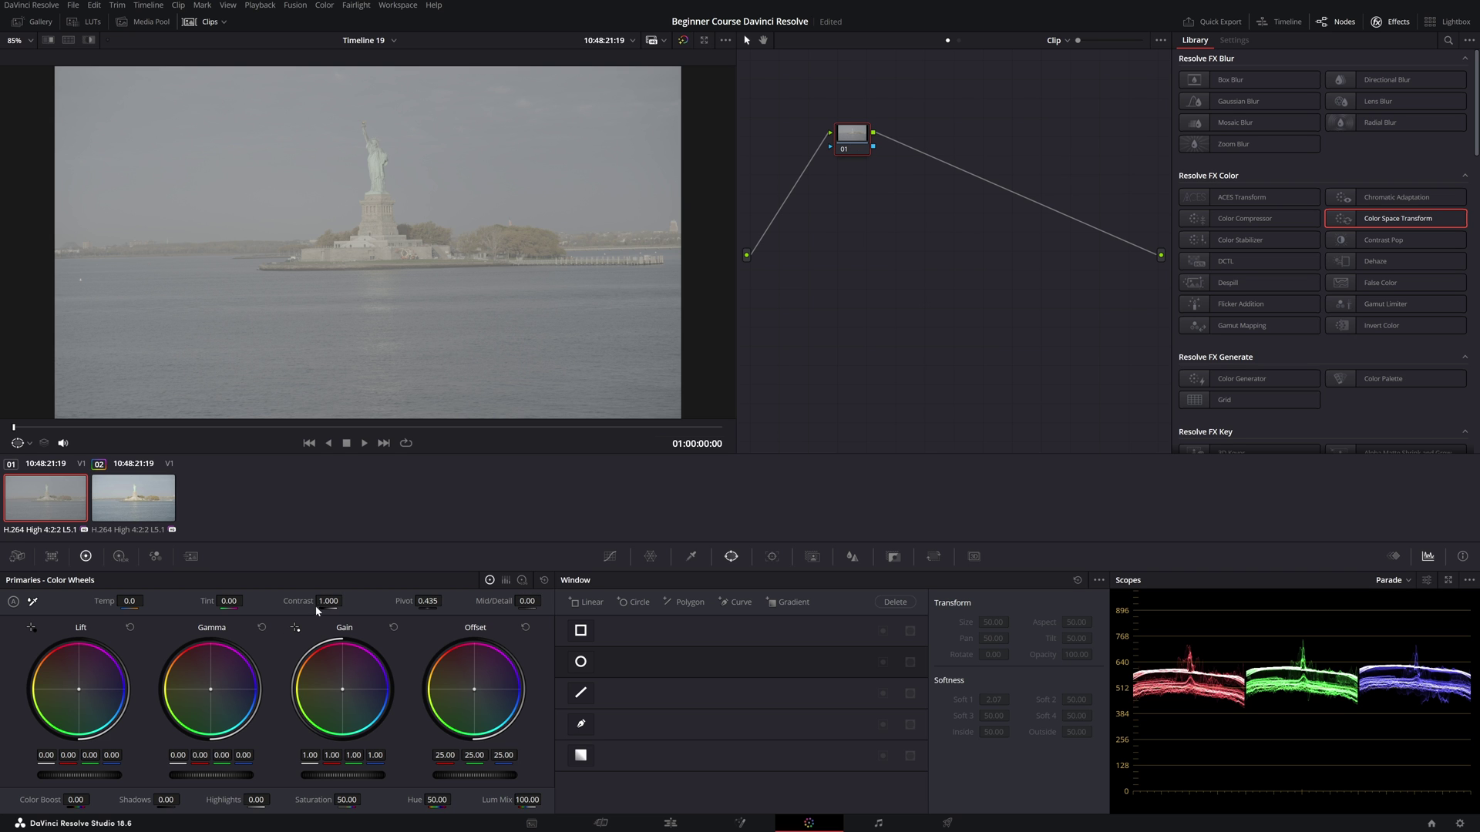
{"action": "left_click_drag", "start_coordinate": [318, 601], "coordinate": [345, 602]}
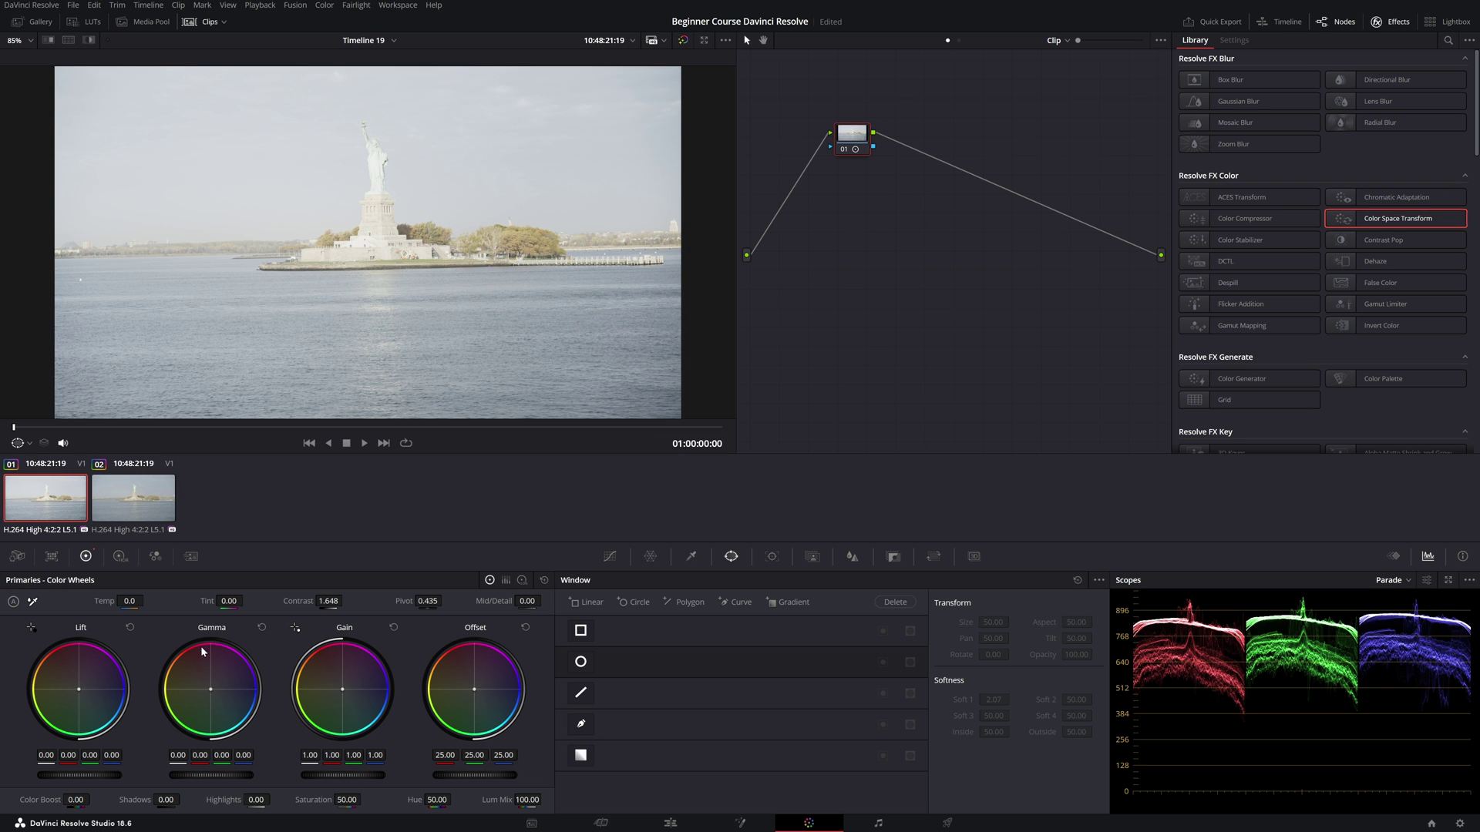
{"action": "left_click_drag", "start_coordinate": [358, 778], "coordinate": [339, 777]}
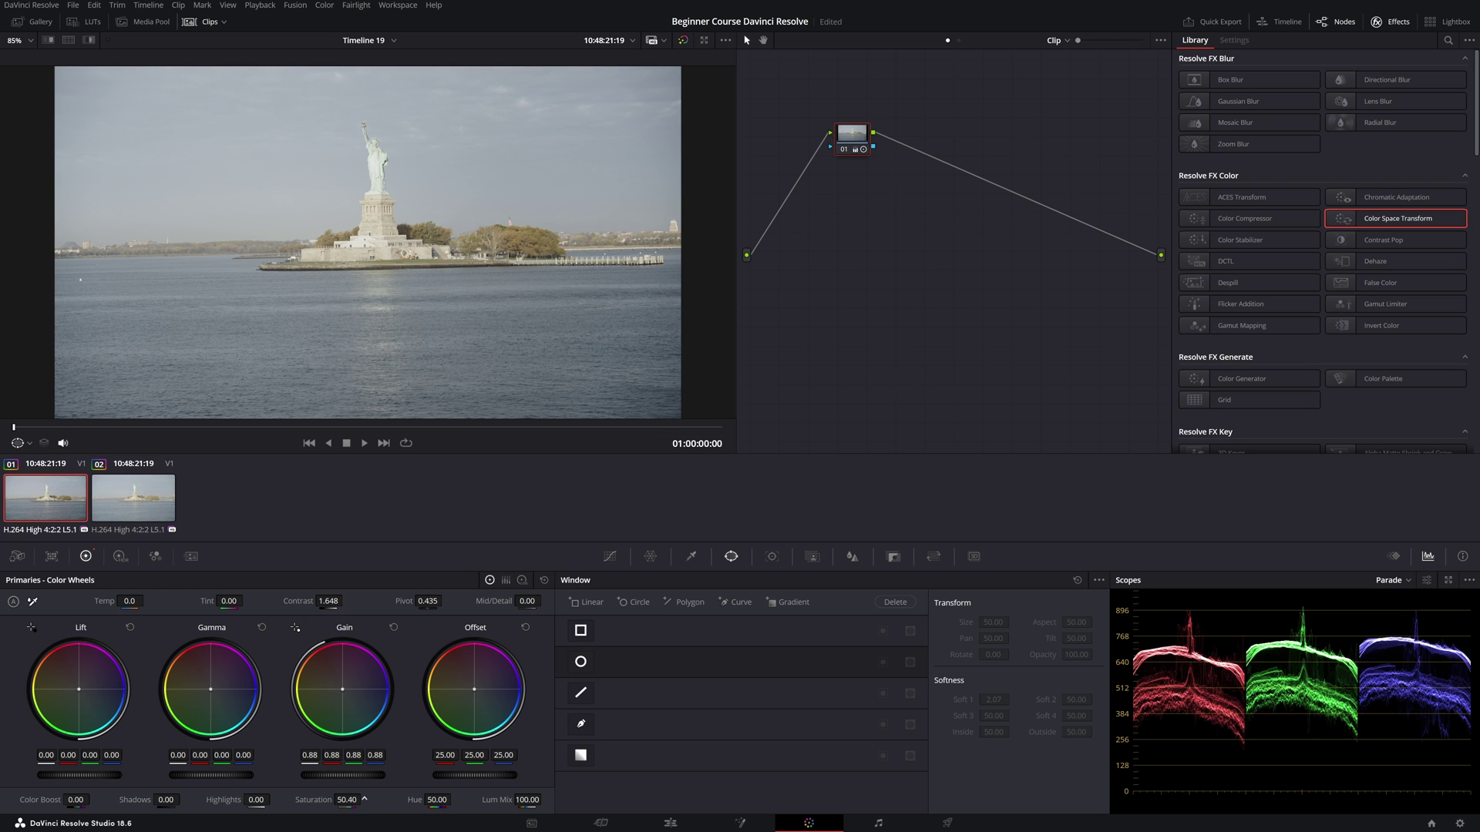
{"action": "mouse_move", "coordinate": [364, 799]}
{"action": "left_mouse_down"}
{"action": "mouse_move", "coordinate": [416, 799]}
{"action": "mouse_move", "coordinate": [364, 799]}
{"action": "left_mouse_up"}
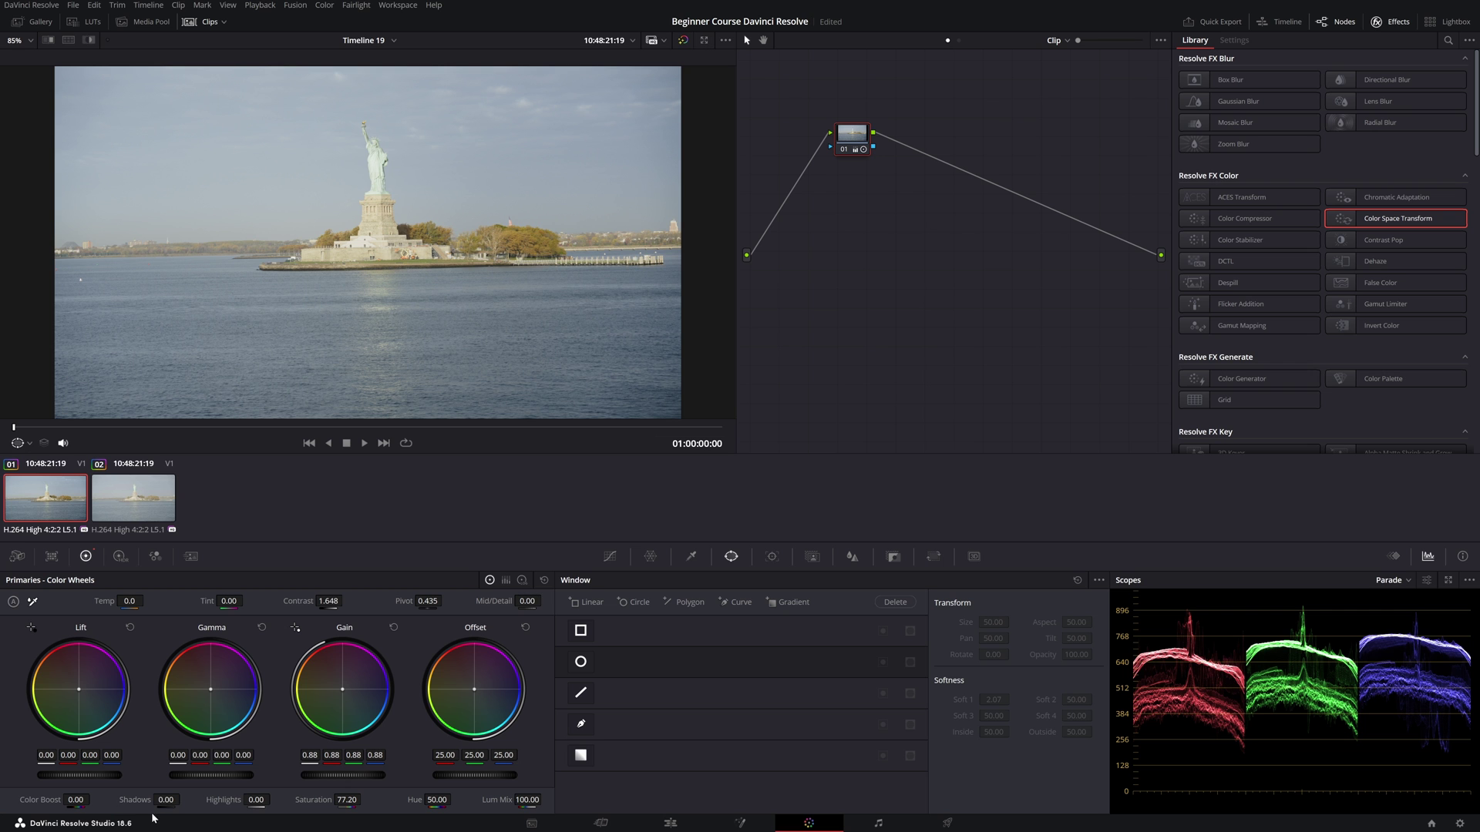
{"action": "left_click_drag", "start_coordinate": [259, 801], "coordinate": [259, 800]}
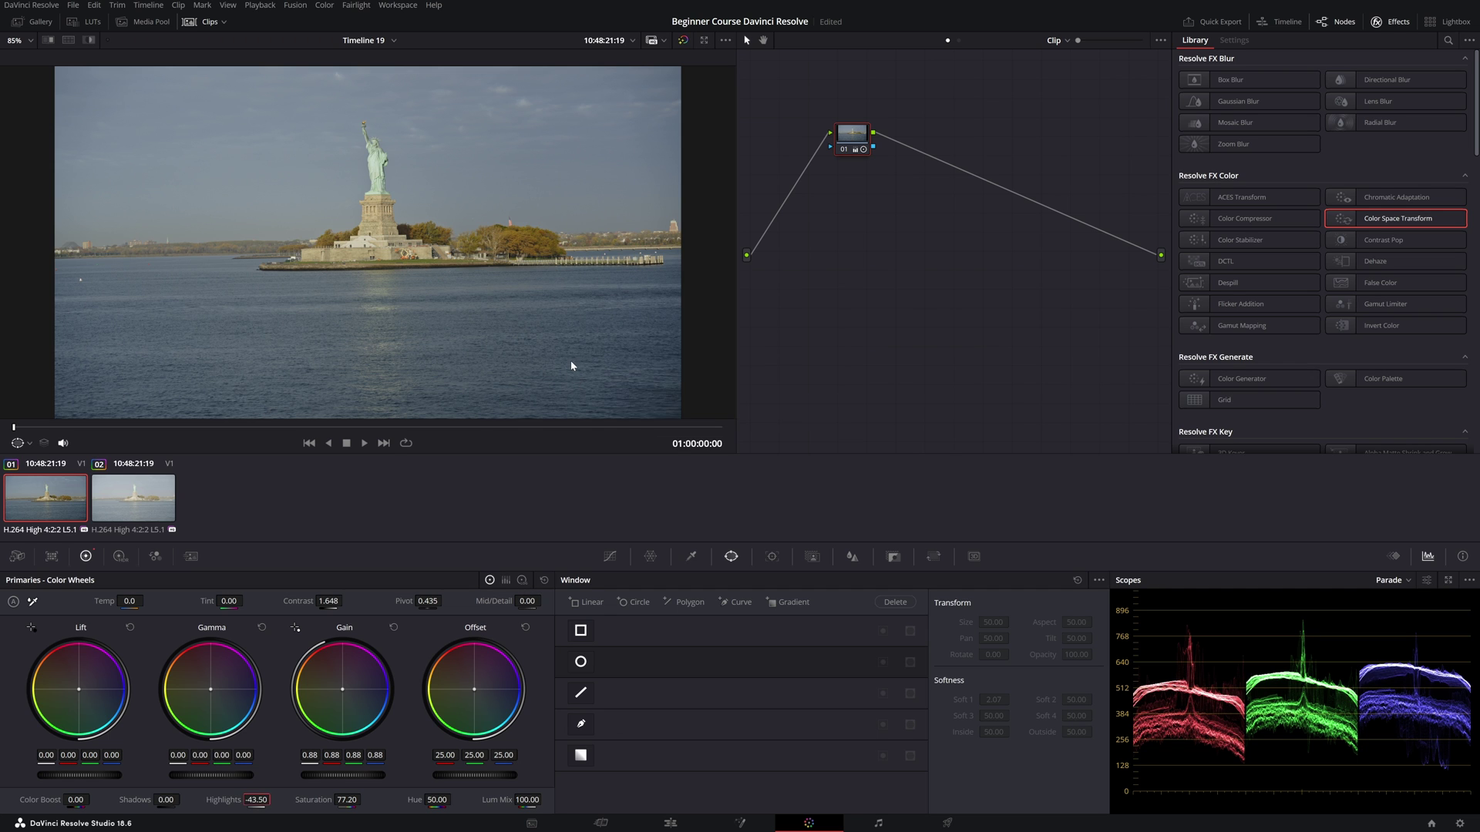
Reset the whole grade of node 01
{"action": "mouse_move", "coordinate": [829, 135]}
{"action": "left_mouse_down"}
{"action": "mouse_move", "coordinate": [855, 171]}
{"action": "mouse_move", "coordinate": [882, 177]}
{"action": "mouse_move", "coordinate": [846, 156]}
{"action": "left_mouse_up"}
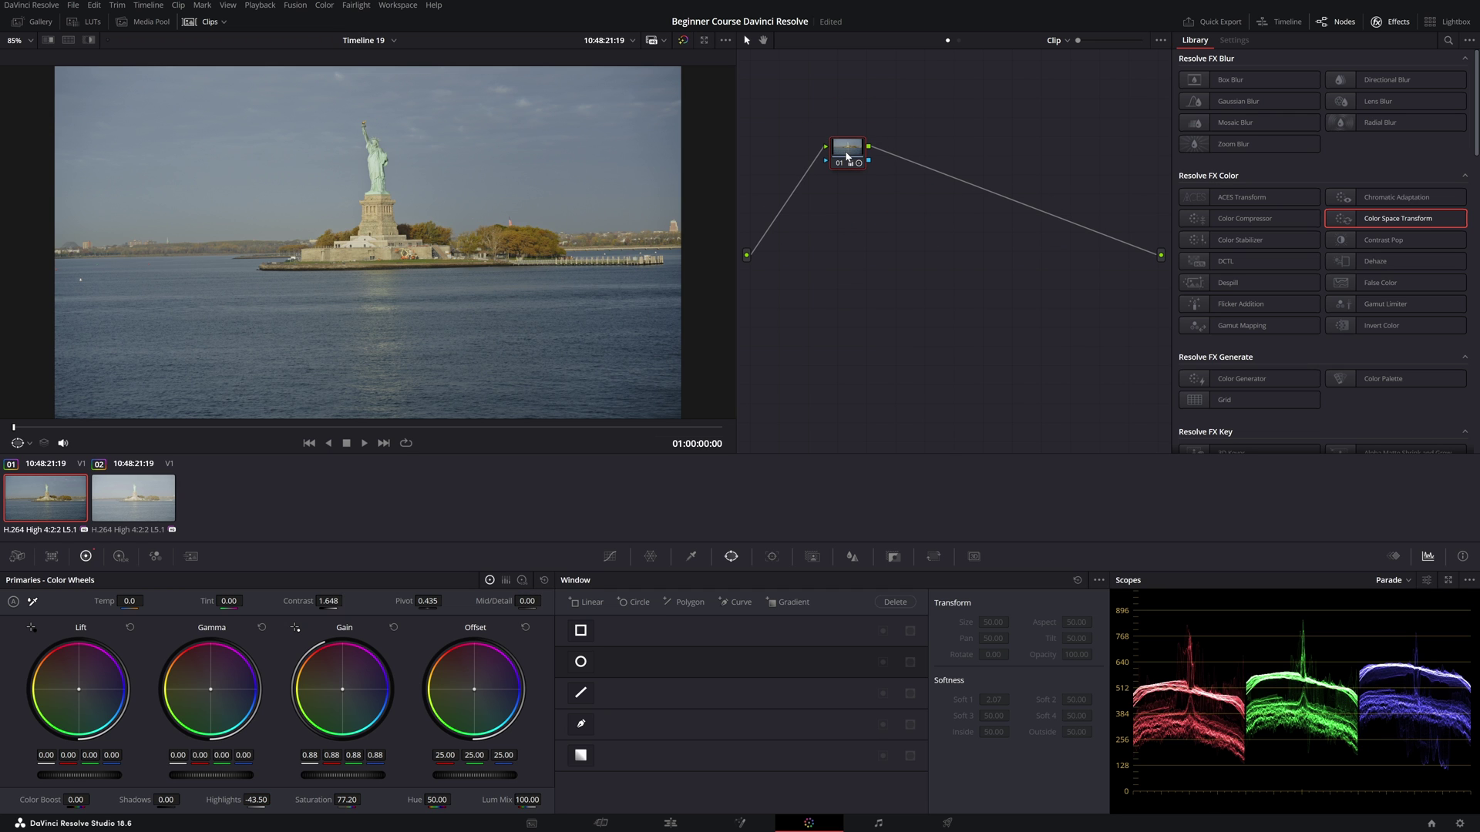
{"action": "right_click", "coordinate": [848, 149]}
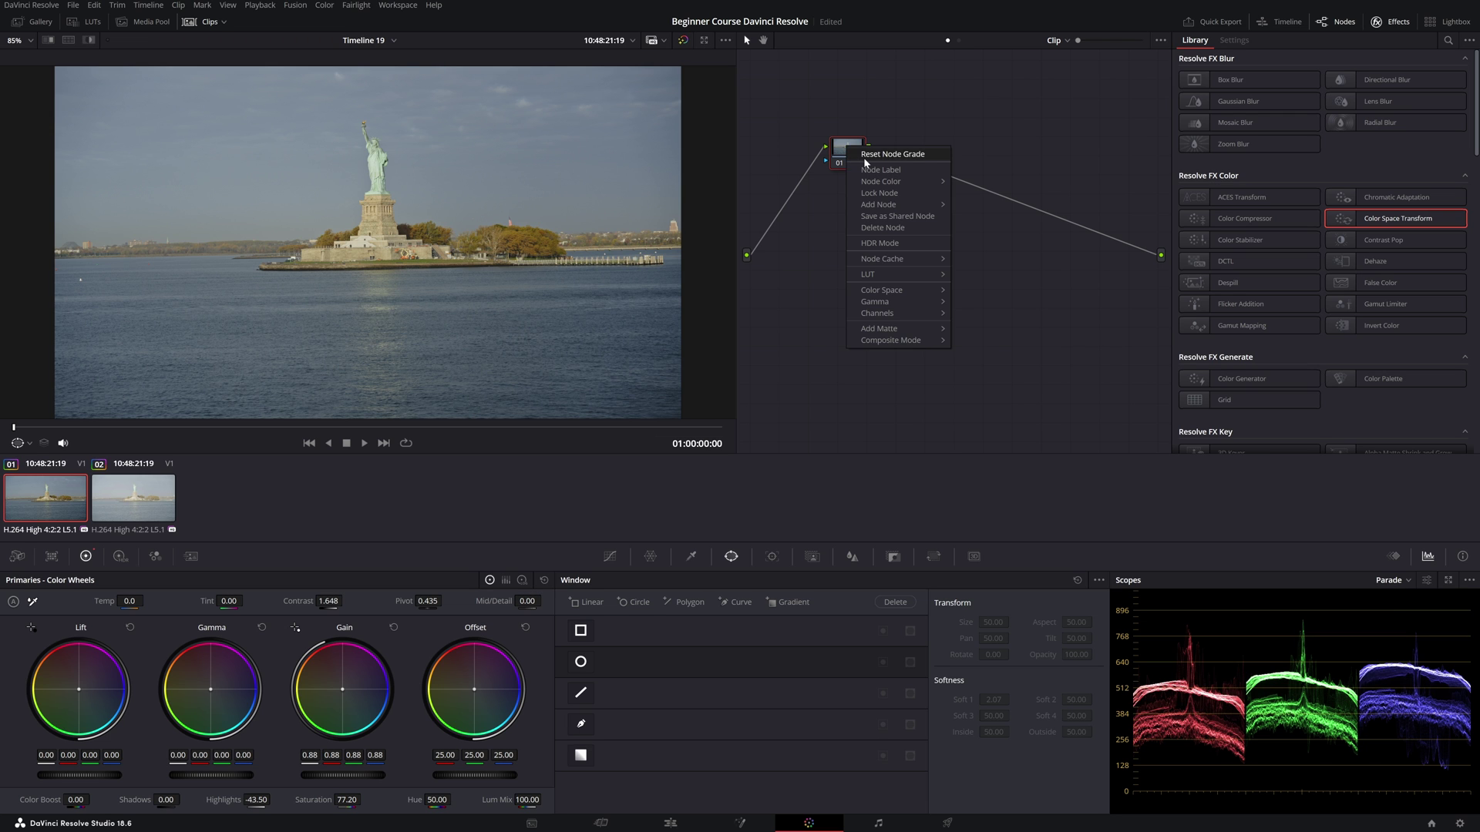
{"action": "left_click", "coordinate": [865, 157]}
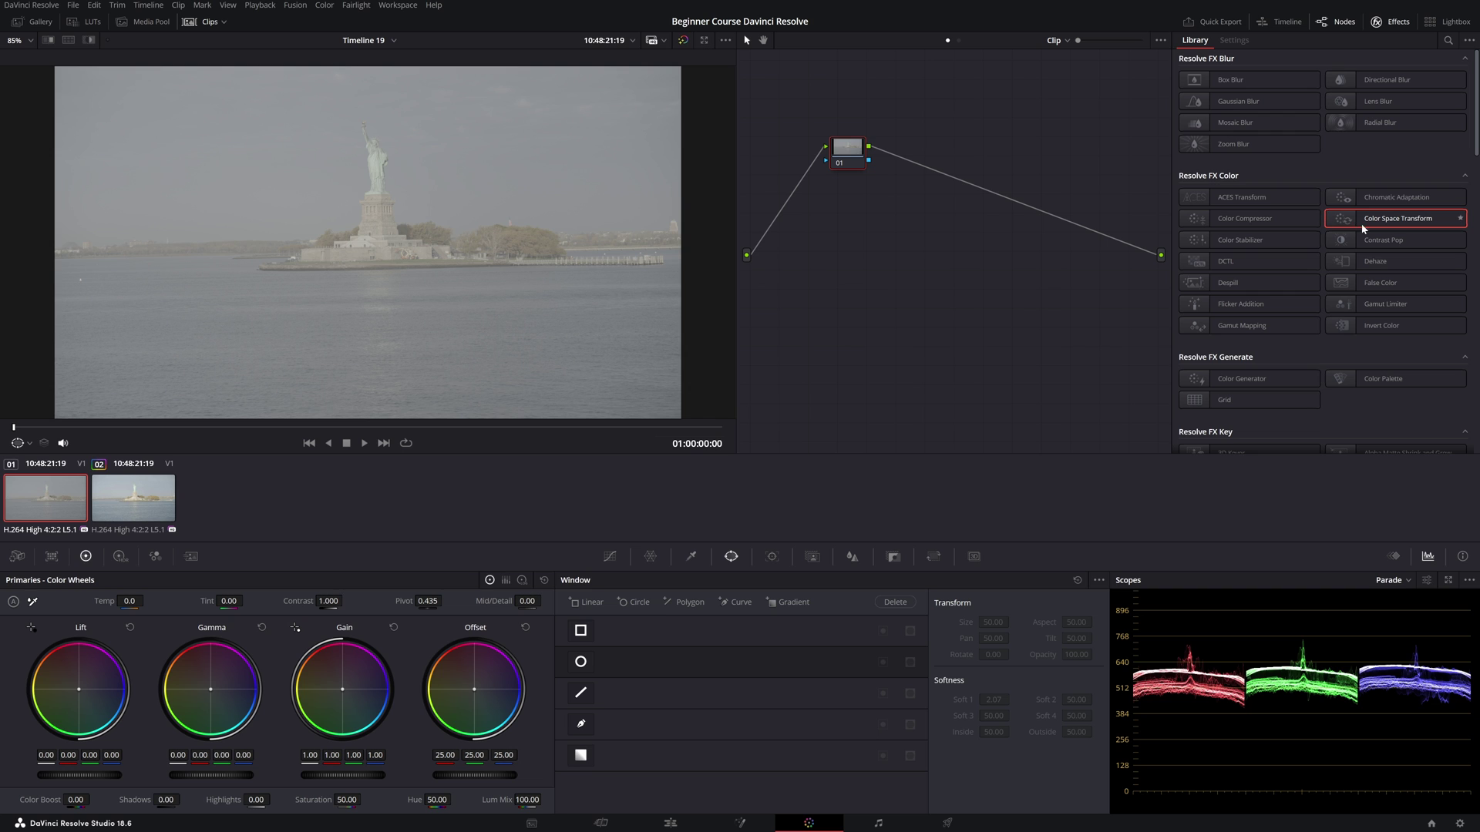
Apply Color Space Transform to node 01 with Sony S-Gamut3.Cine as input color space and Sony S-Log3 as input gamma
{"action": "left_click_drag", "start_coordinate": [1418, 229], "coordinate": [848, 150]}
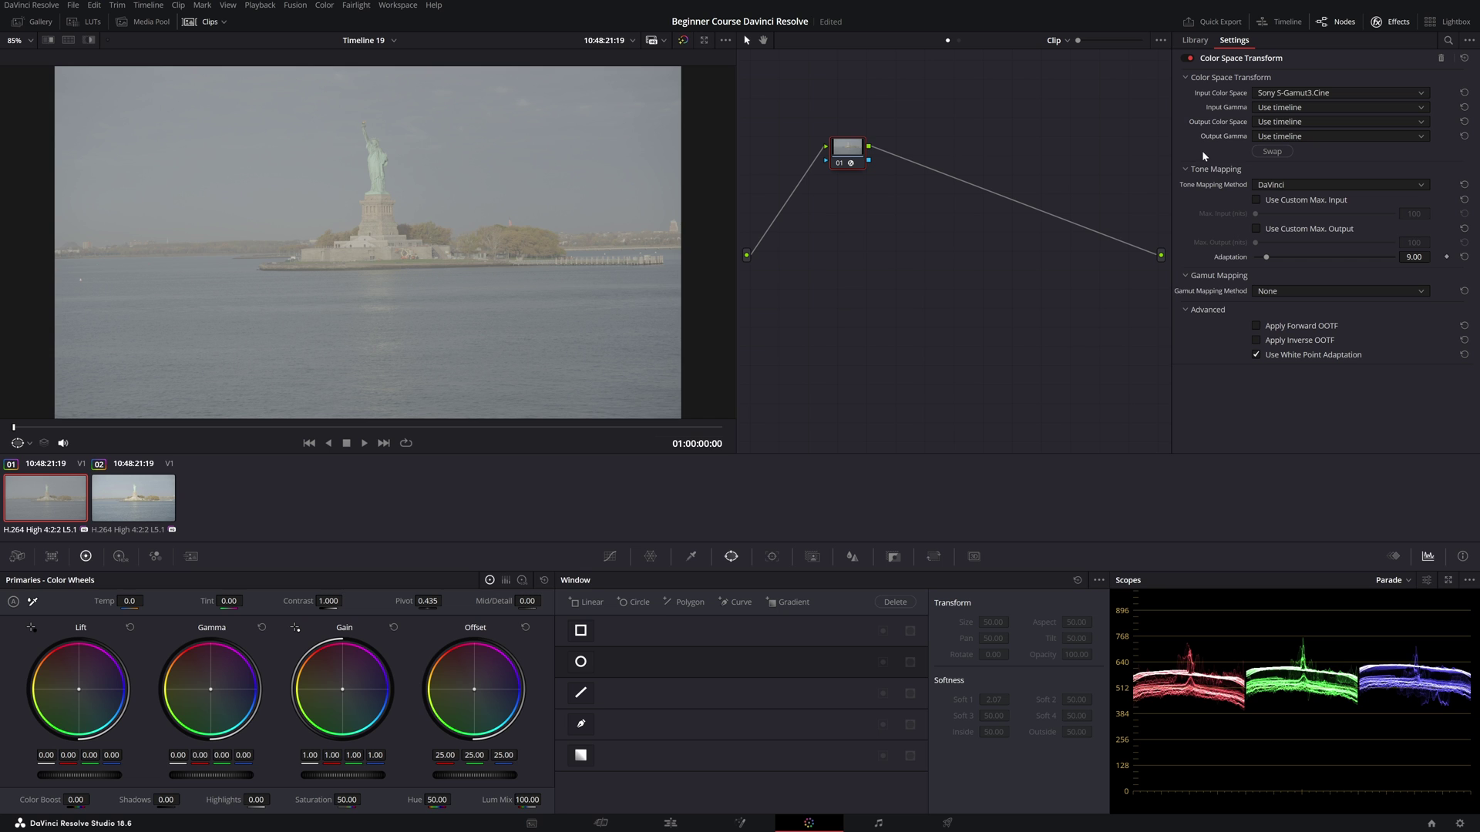
{"action": "left_click", "coordinate": [1275, 111]}
{"action": "scroll", "coordinate": [1321, 196], "scroll_direction": "down", "scroll_amount": 3}
{"action": "scroll", "coordinate": [1321, 196], "scroll_direction": "down", "scroll_amount": 5}
{"action": "scroll", "coordinate": [1302, 187], "scroll_direction": "down", "scroll_amount": 2}
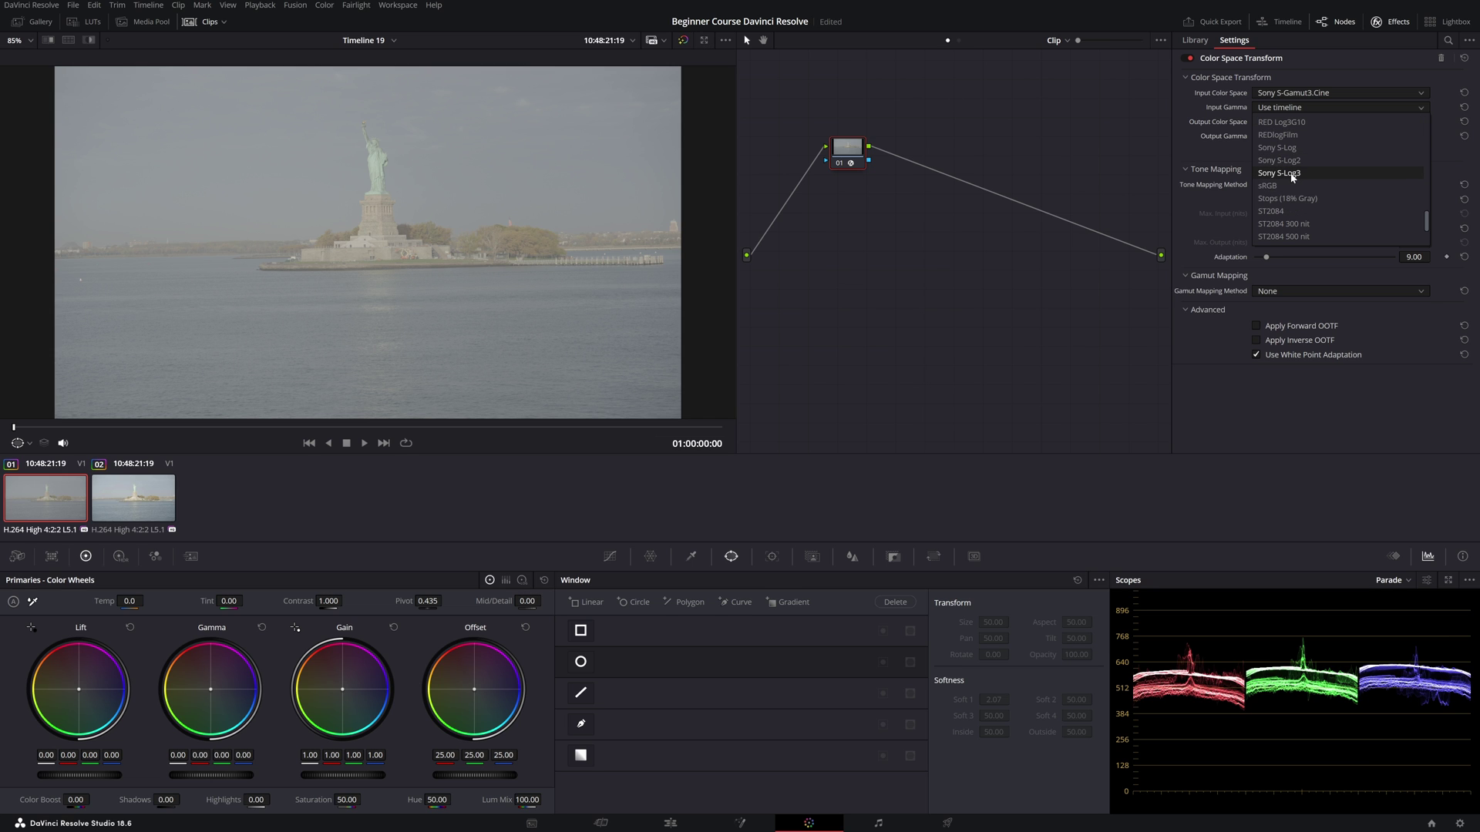
{"action": "left_click", "coordinate": [1297, 160]}
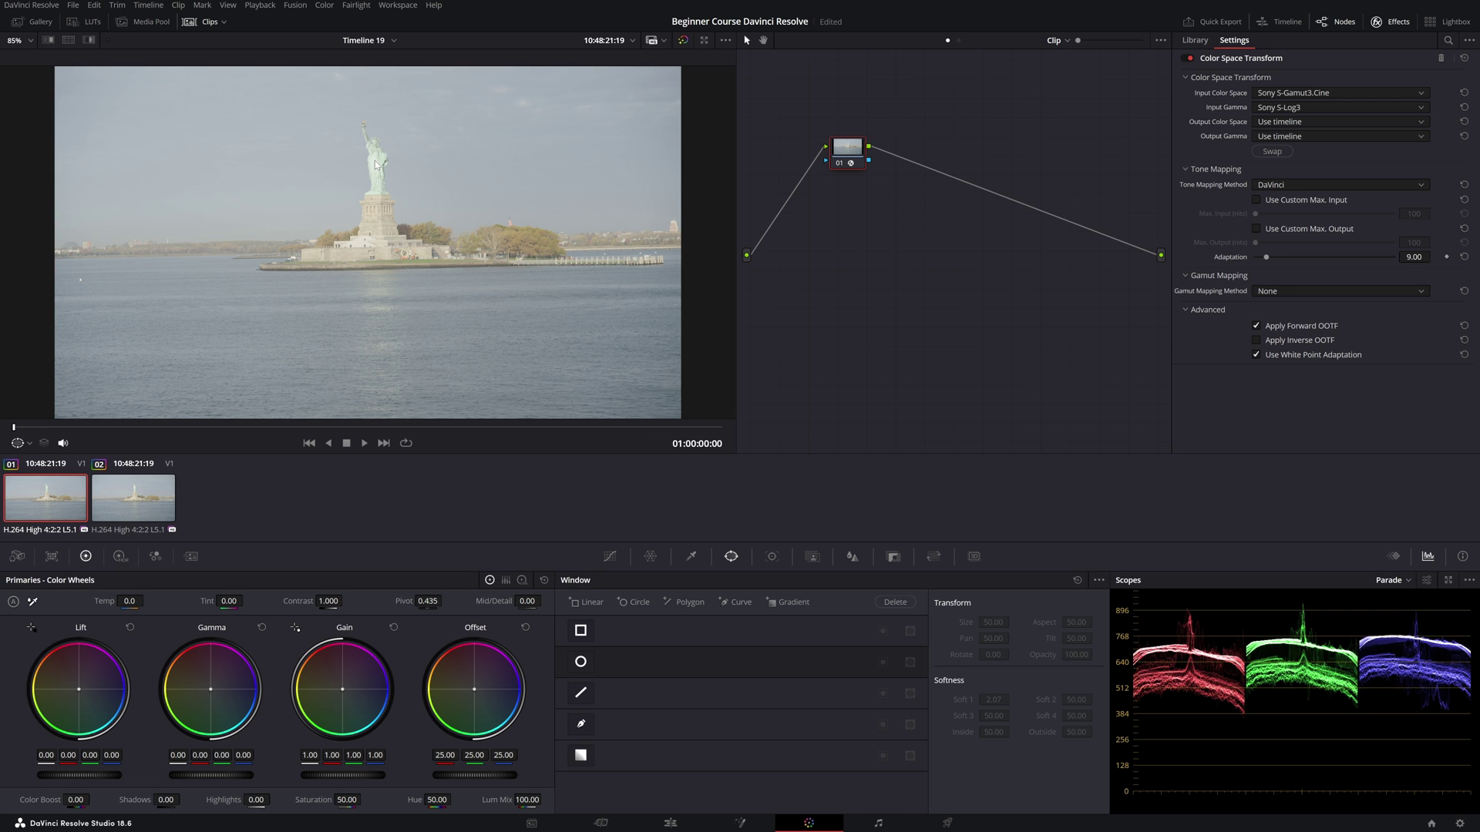
Add a serial node after the color space transform node and place it below node 01 in the graph
{"action": "left_click_drag", "start_coordinate": [847, 148], "coordinate": [793, 110]}
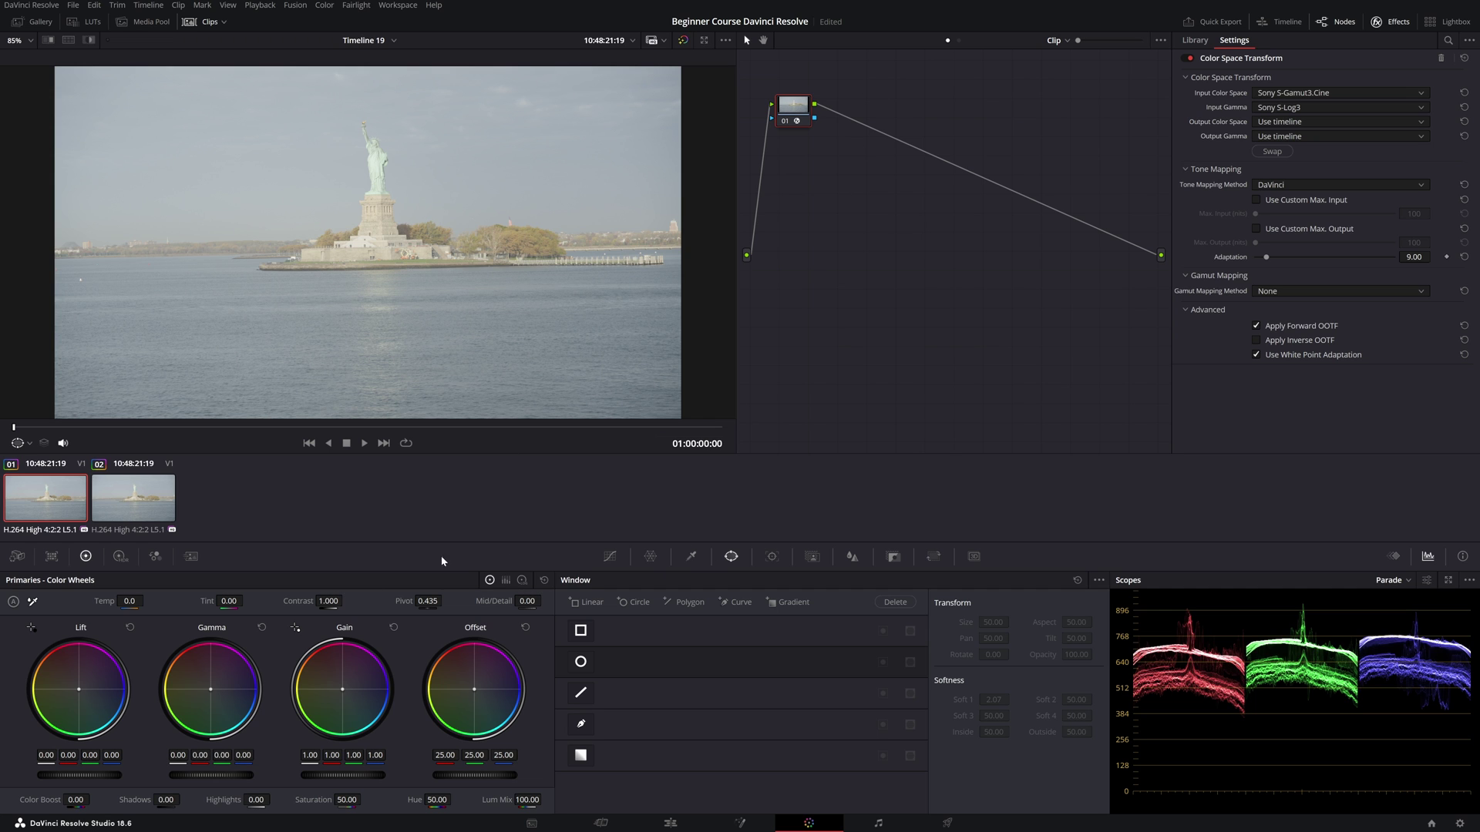
{"action": "right_click", "coordinate": [793, 106]}
{"action": "mouse_move", "coordinate": [847, 160]}
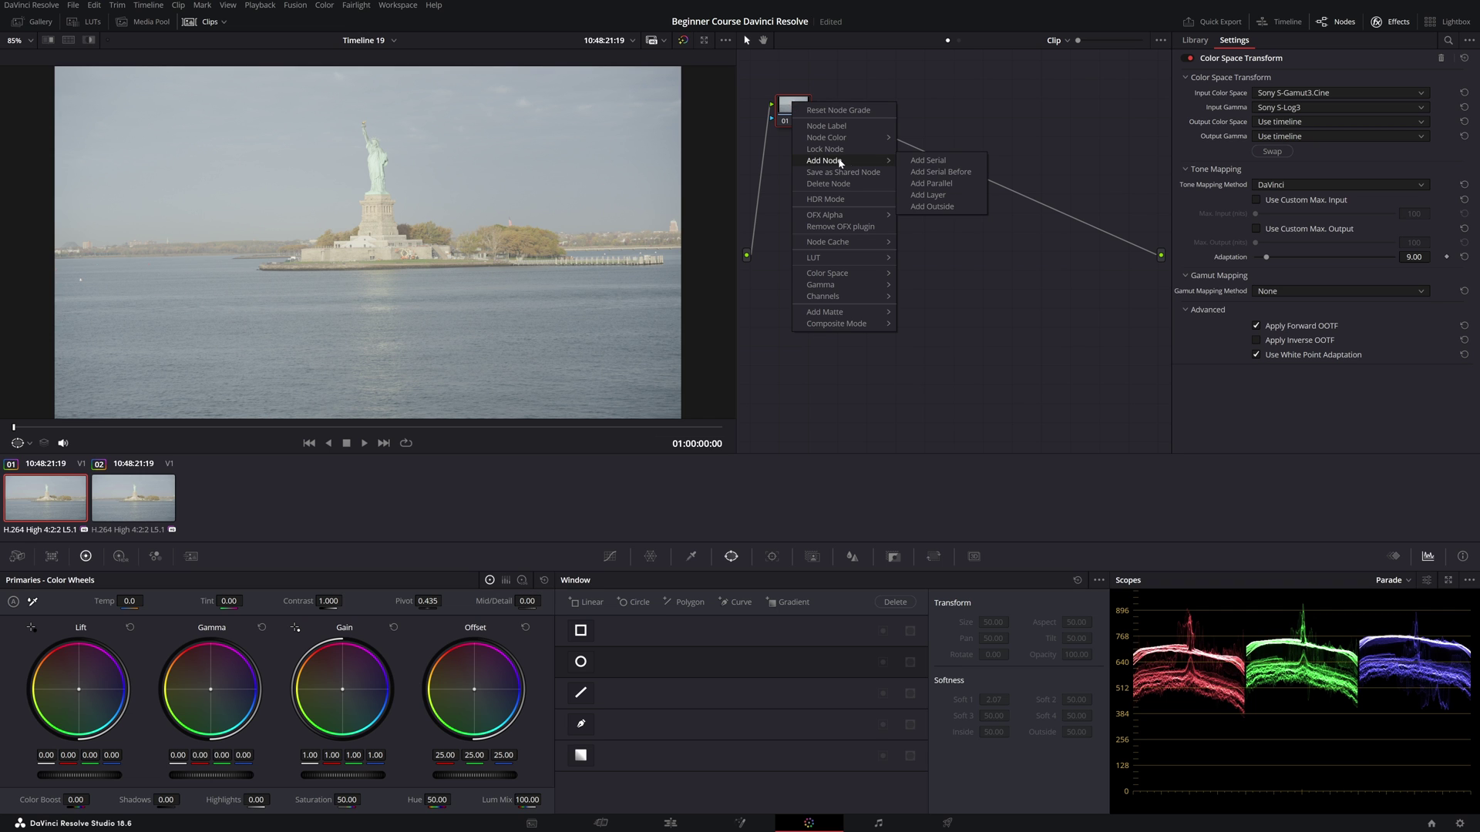
{"action": "left_click", "coordinate": [927, 160]}
{"action": "left_click_drag", "start_coordinate": [861, 121], "coordinate": [838, 219]}
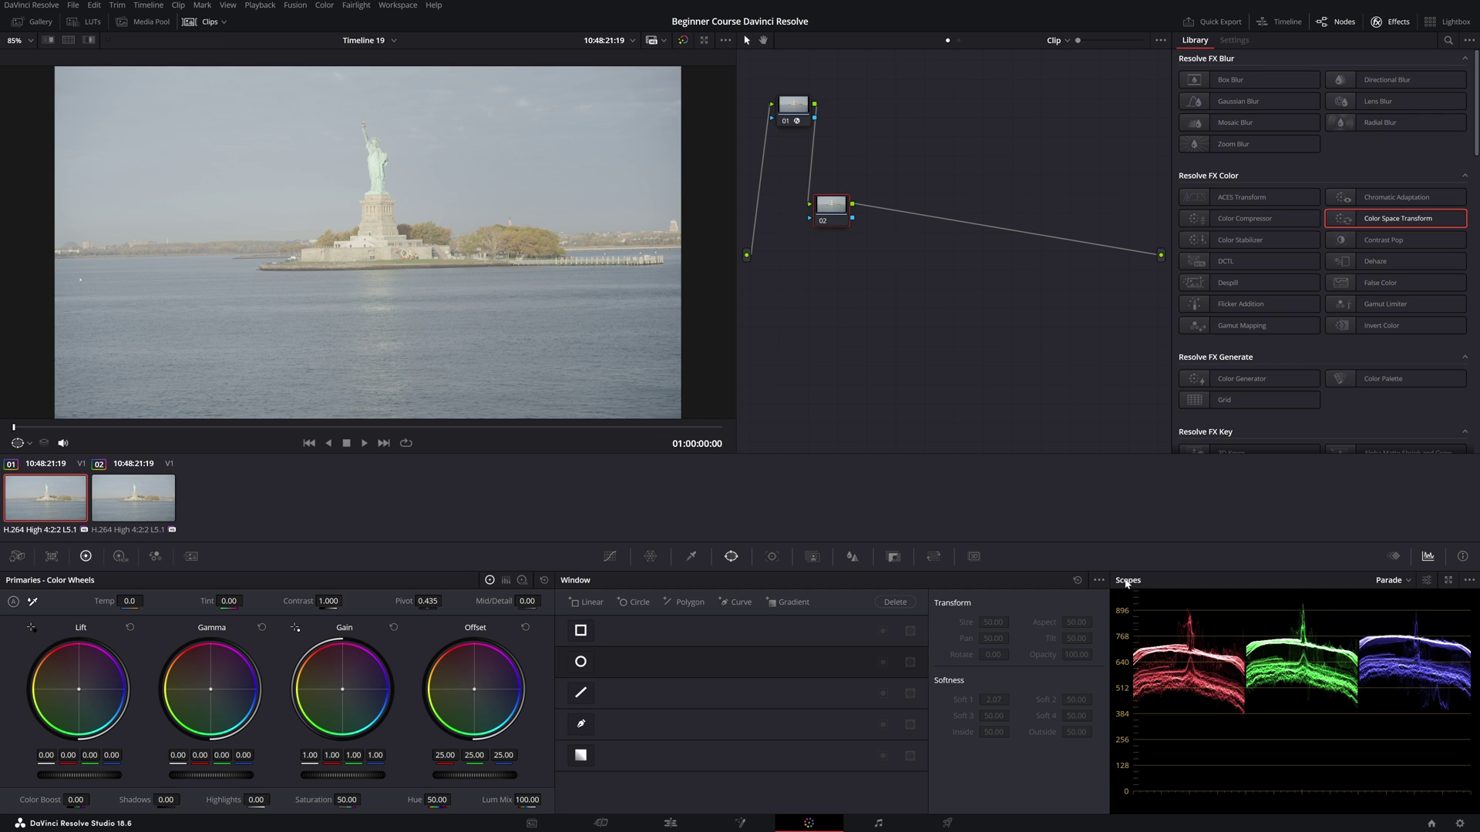
View the Vectorscope and Histogram, set the scopes to Waveform, and show the HSL Qualifier
{"action": "left_click", "coordinate": [1391, 586]}
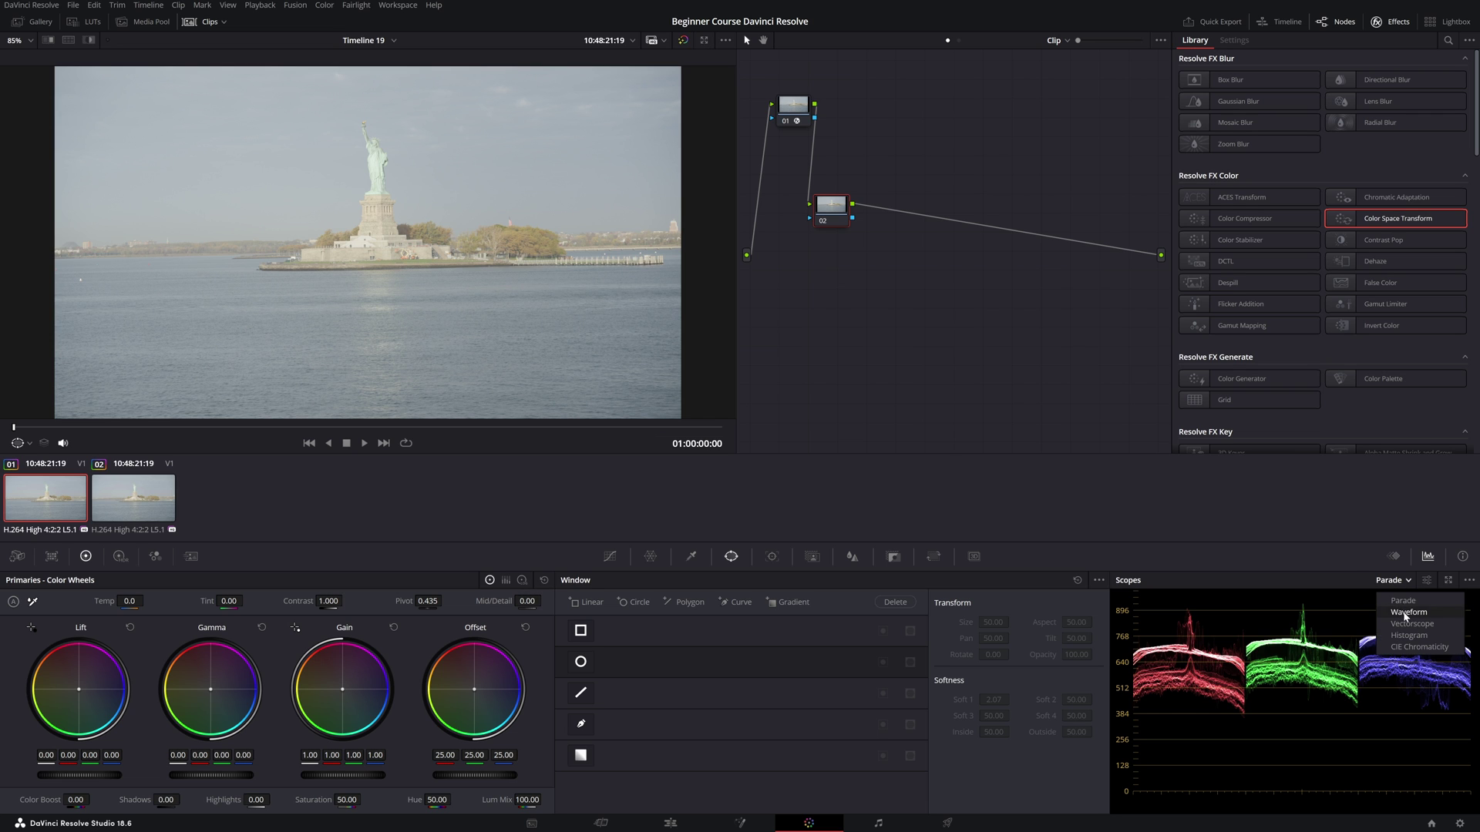
{"action": "left_click", "coordinate": [1397, 612]}
{"action": "left_click", "coordinate": [1393, 587]}
{"action": "left_click", "coordinate": [1400, 624]}
{"action": "left_click", "coordinate": [1393, 587]}
{"action": "left_click", "coordinate": [1397, 635]}
{"action": "left_click", "coordinate": [1387, 581]}
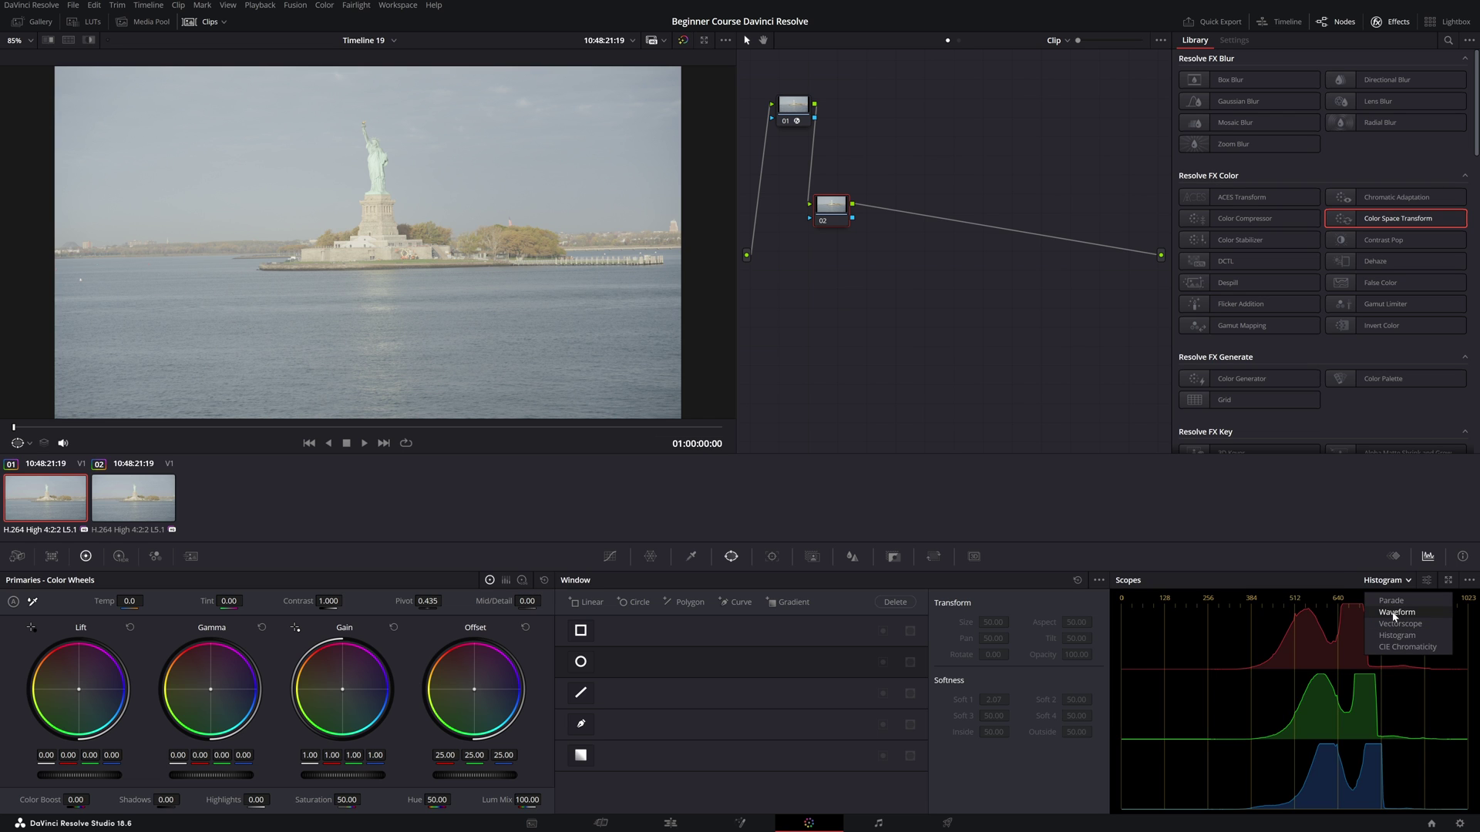
{"action": "left_click", "coordinate": [1393, 613]}
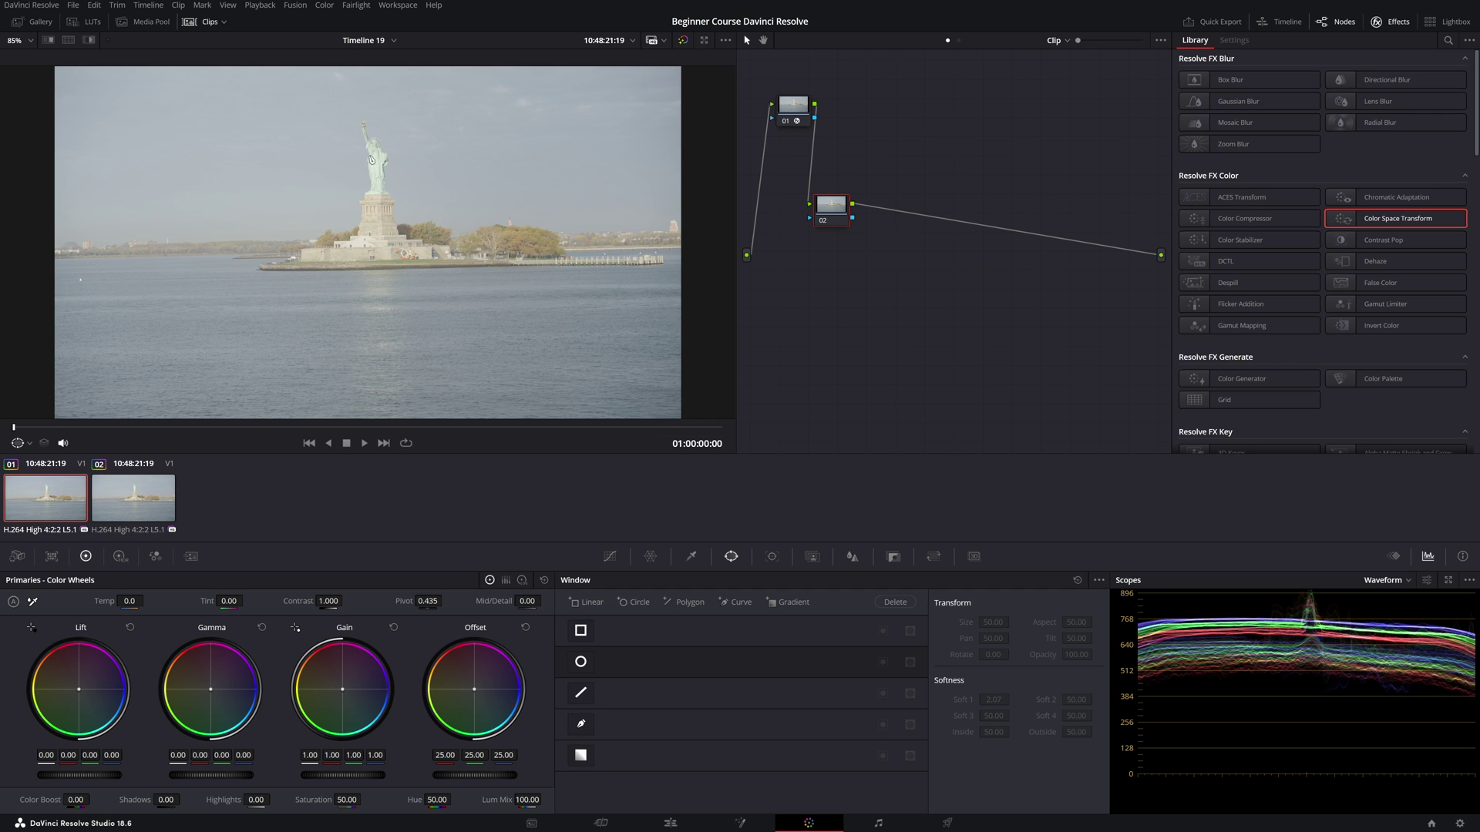
{"action": "key", "text": "alt+q"}
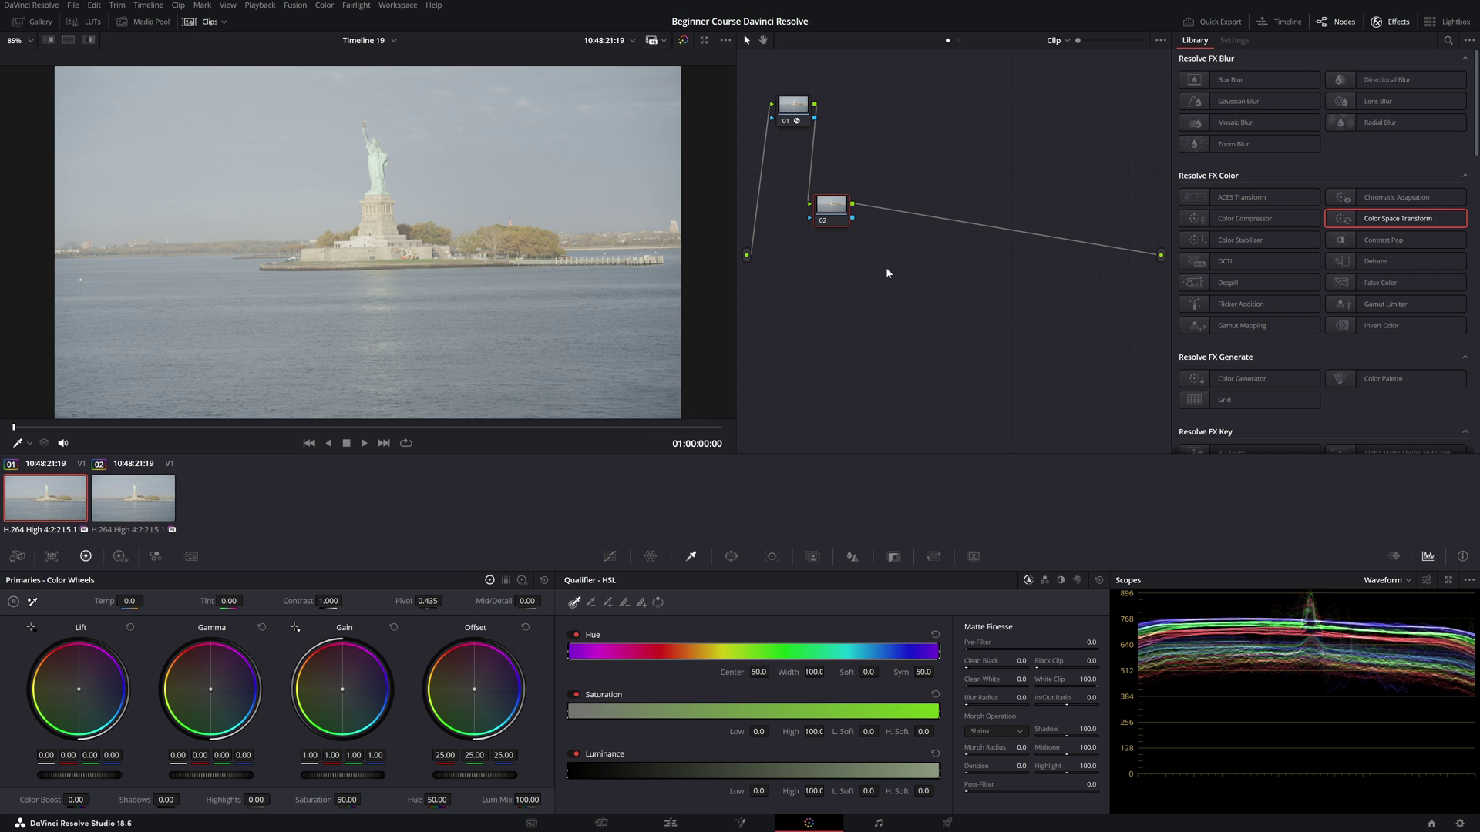
Change the primaries to Log Wheels and set node 02's Offset to 16.65 after trying 10.65 and 39.10
{"action": "left_click_drag", "start_coordinate": [832, 226], "coordinate": [845, 206]}
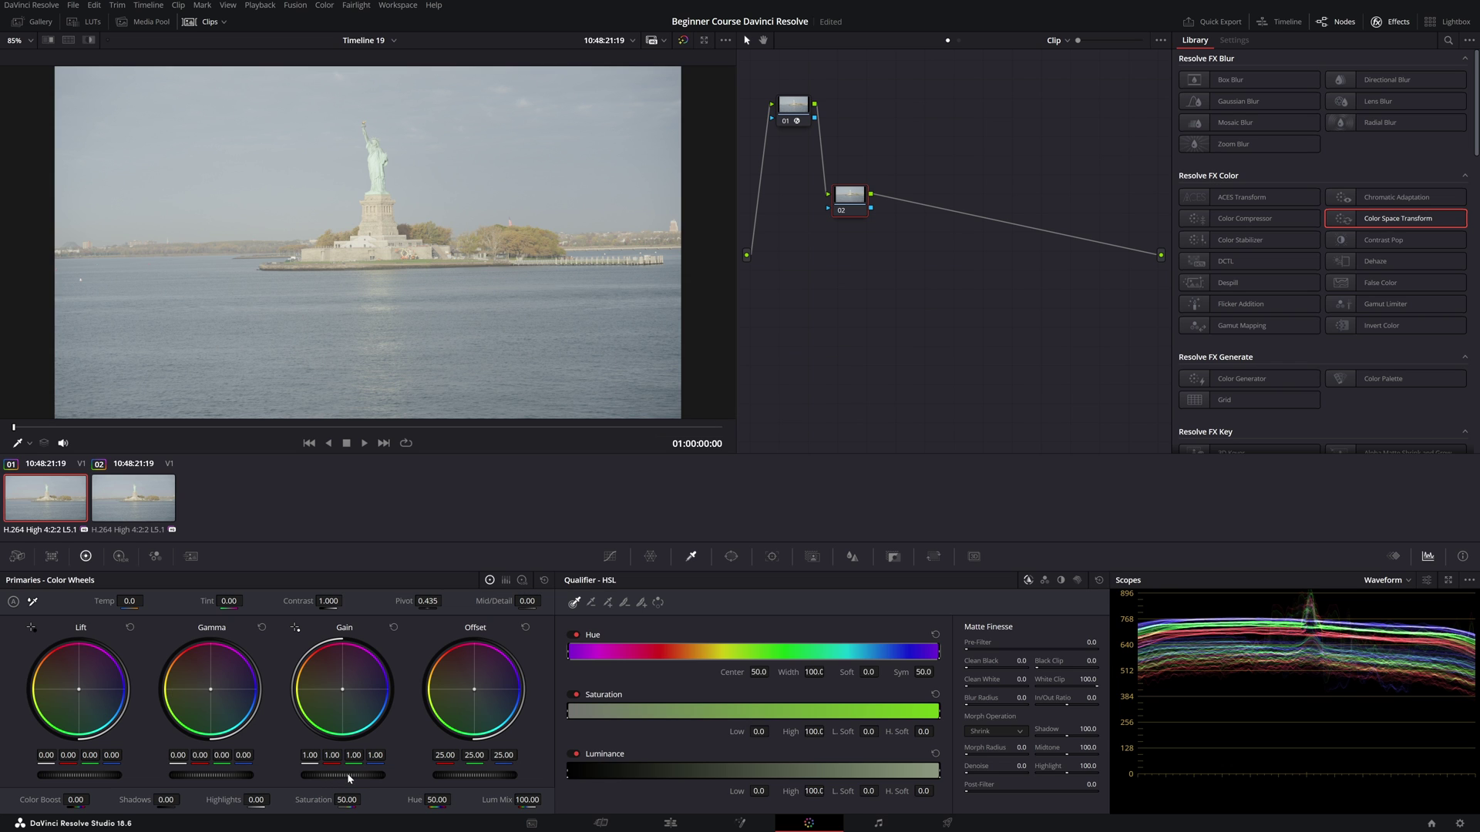
{"action": "mouse_move", "coordinate": [351, 778]}
{"action": "left_mouse_down"}
{"action": "mouse_move", "coordinate": [327, 778]}
{"action": "mouse_move", "coordinate": [349, 778]}
{"action": "left_mouse_up"}
{"action": "left_click", "coordinate": [521, 581]}
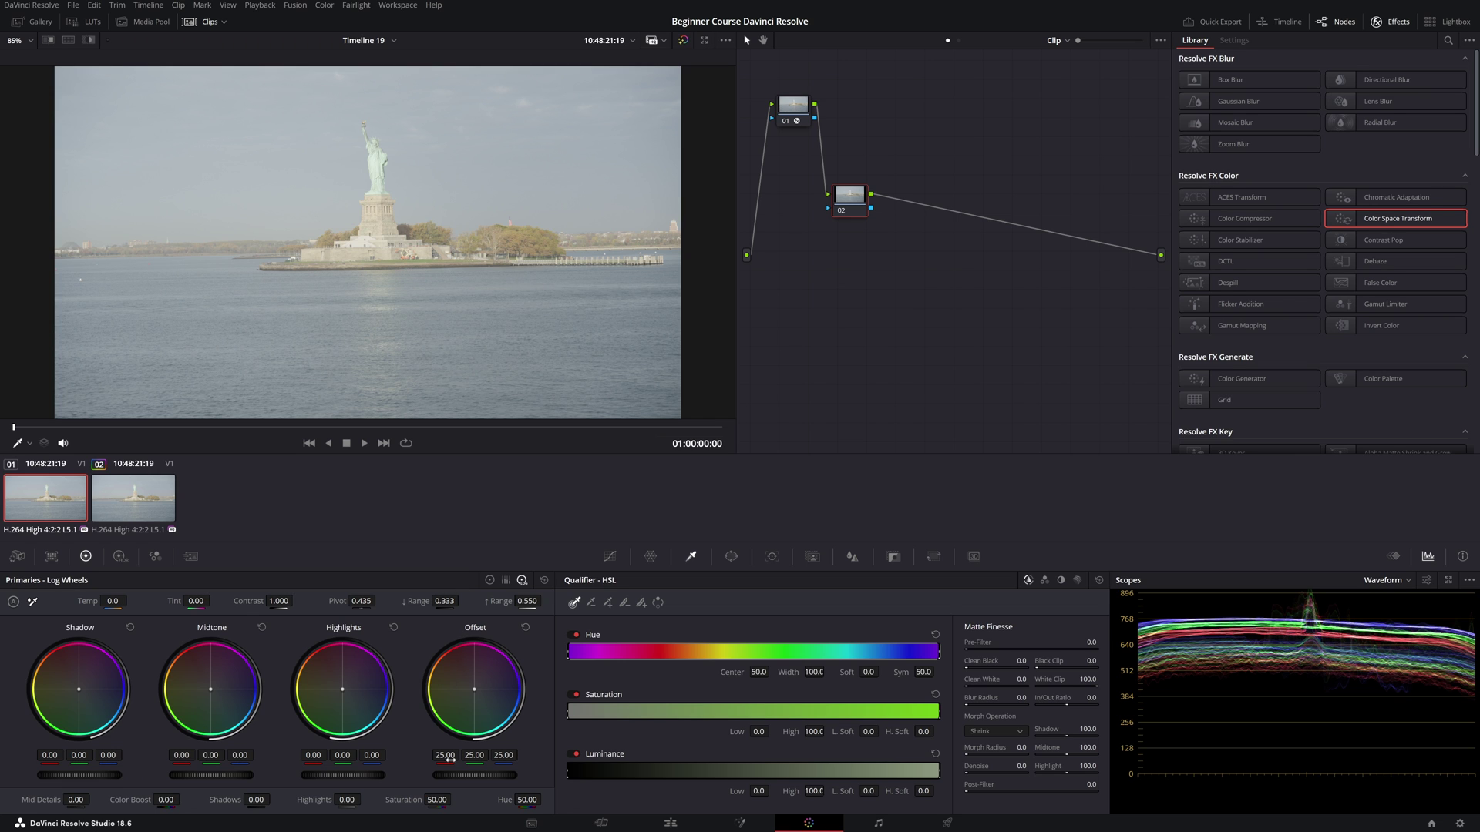
{"action": "mouse_move", "coordinate": [474, 774]}
{"action": "left_mouse_down"}
{"action": "mouse_move", "coordinate": [413, 774]}
{"action": "mouse_move", "coordinate": [447, 775]}
{"action": "left_mouse_up"}
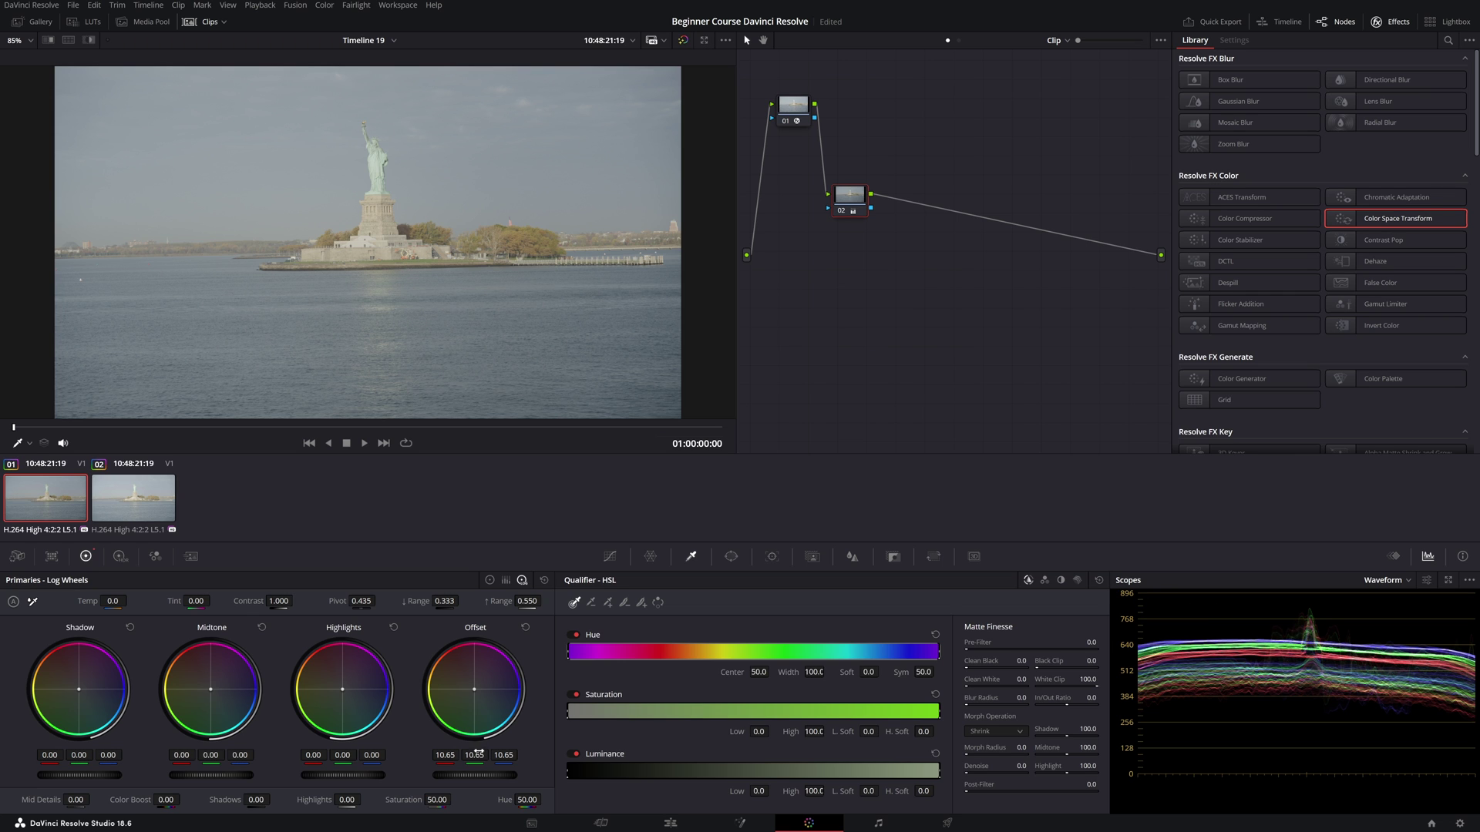
{"action": "left_click_drag", "start_coordinate": [462, 775], "coordinate": [505, 774]}
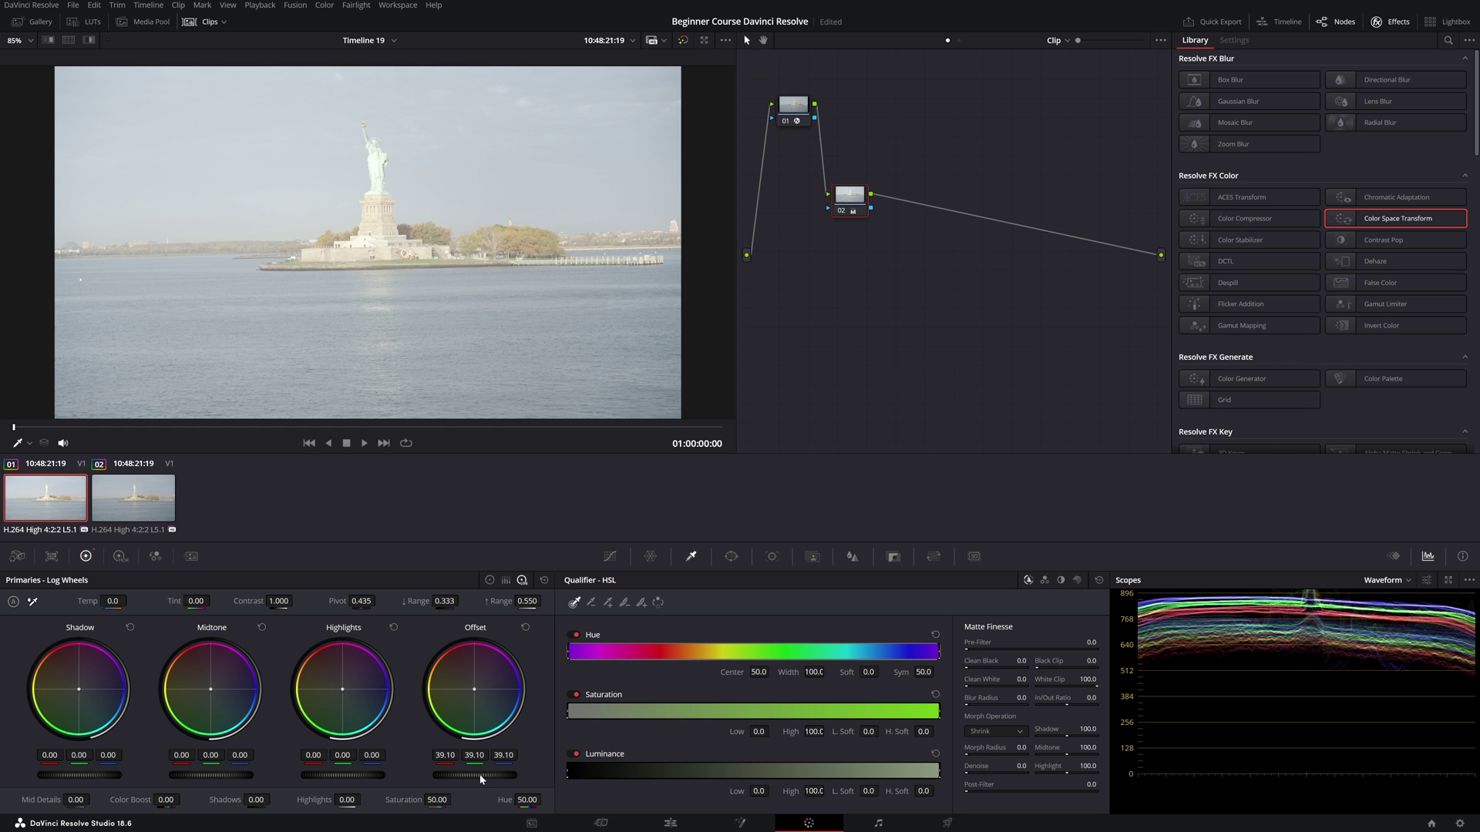
{"action": "left_click_drag", "start_coordinate": [474, 775], "coordinate": [444, 774]}
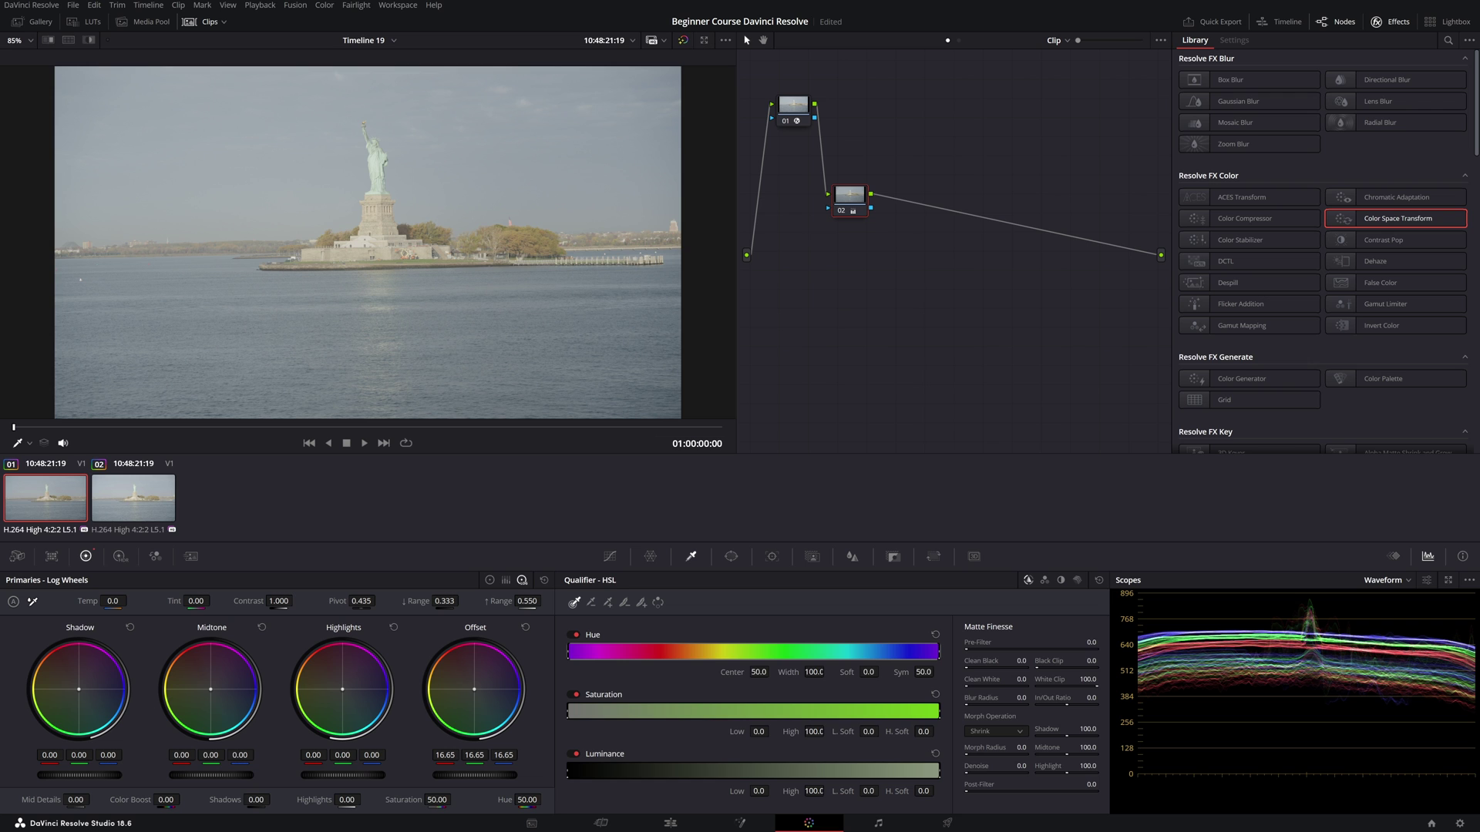
Set node 02's contrast to 1.462 and lower its Offset to 0.85
{"action": "left_click_drag", "start_coordinate": [279, 601], "coordinate": [302, 601]}
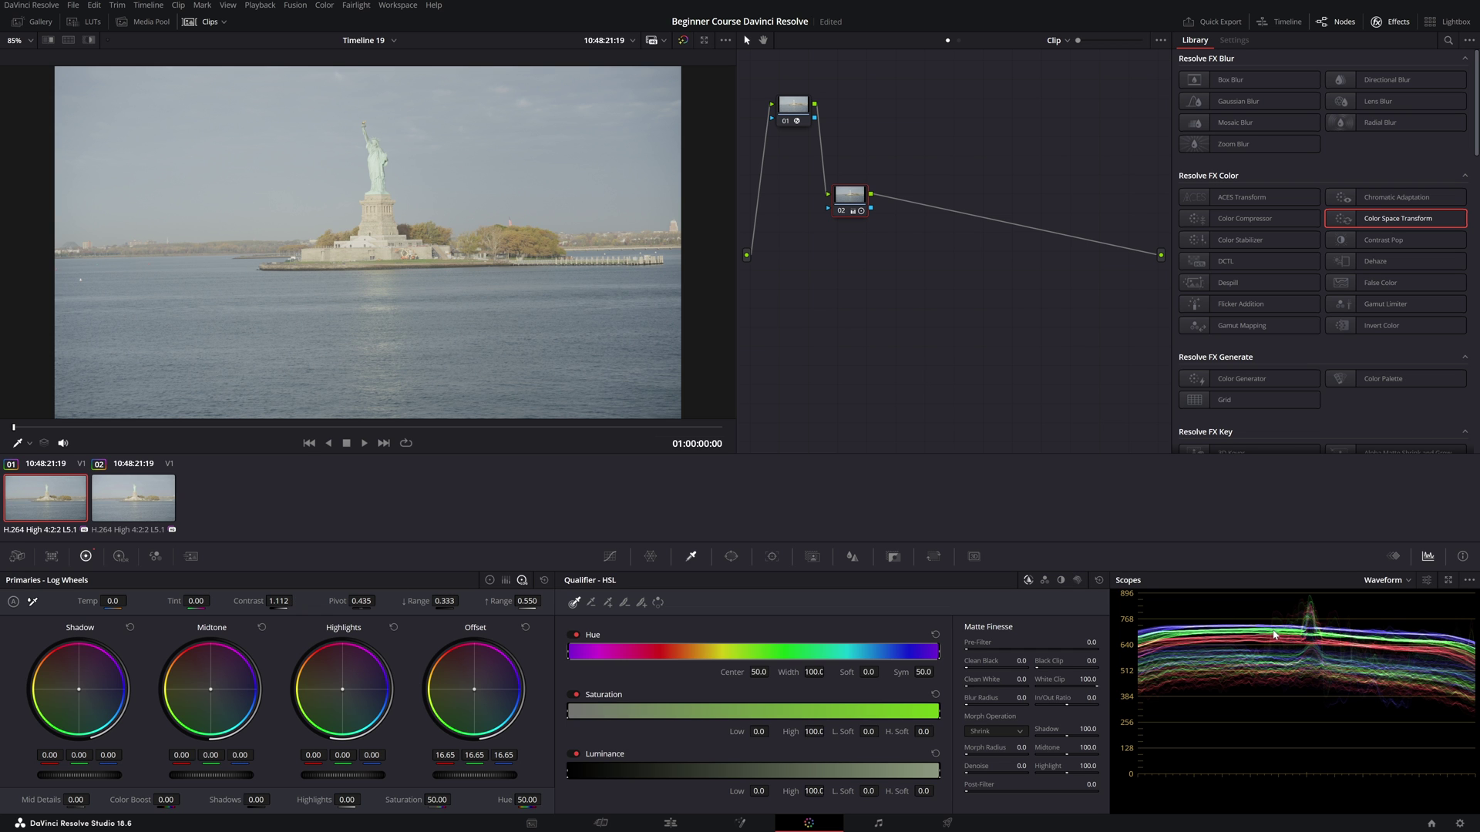
{"action": "left_click_drag", "start_coordinate": [279, 601], "coordinate": [295, 601]}
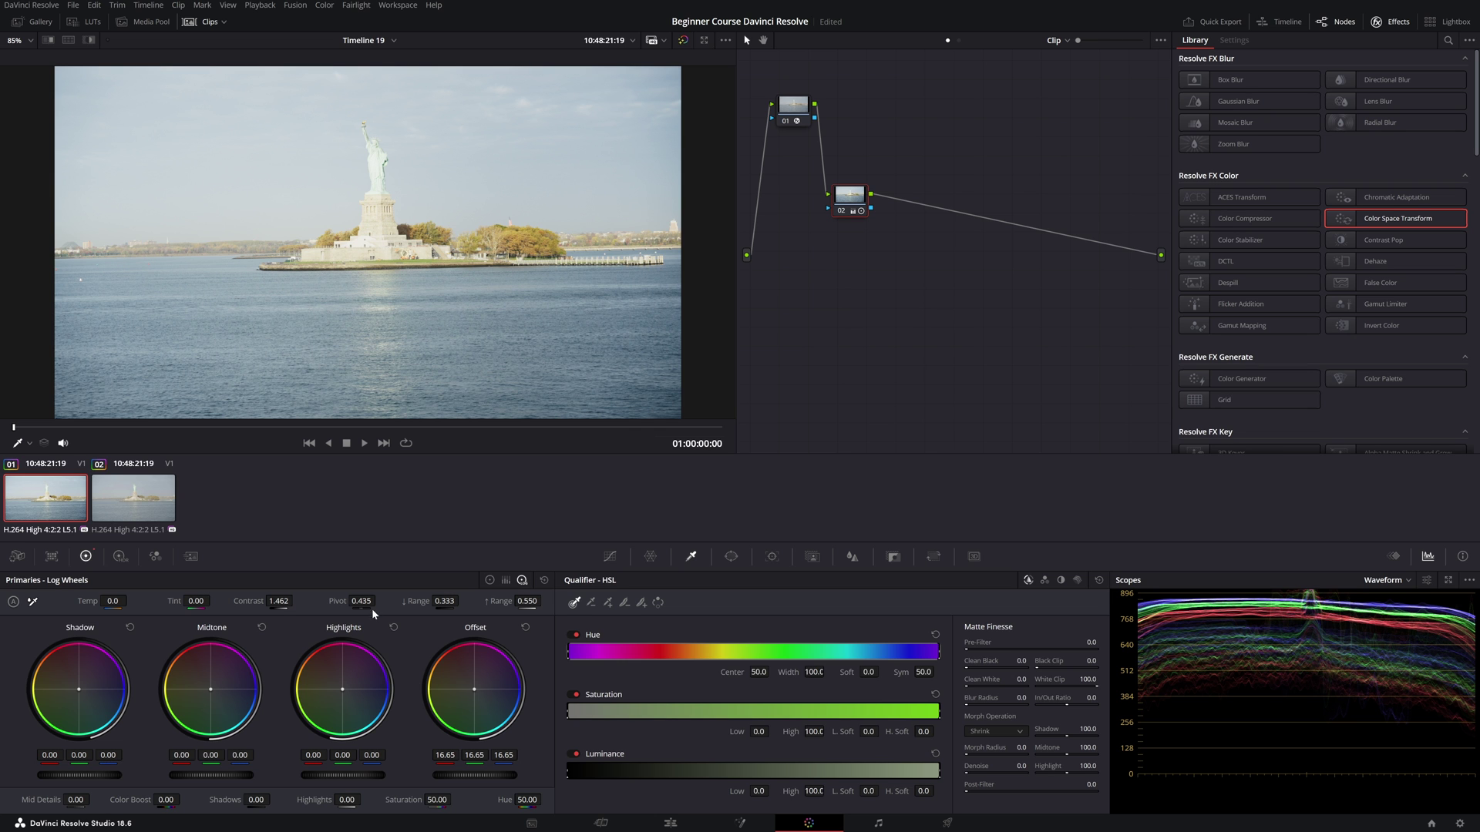
{"action": "left_click_drag", "start_coordinate": [486, 774], "coordinate": [388, 775]}
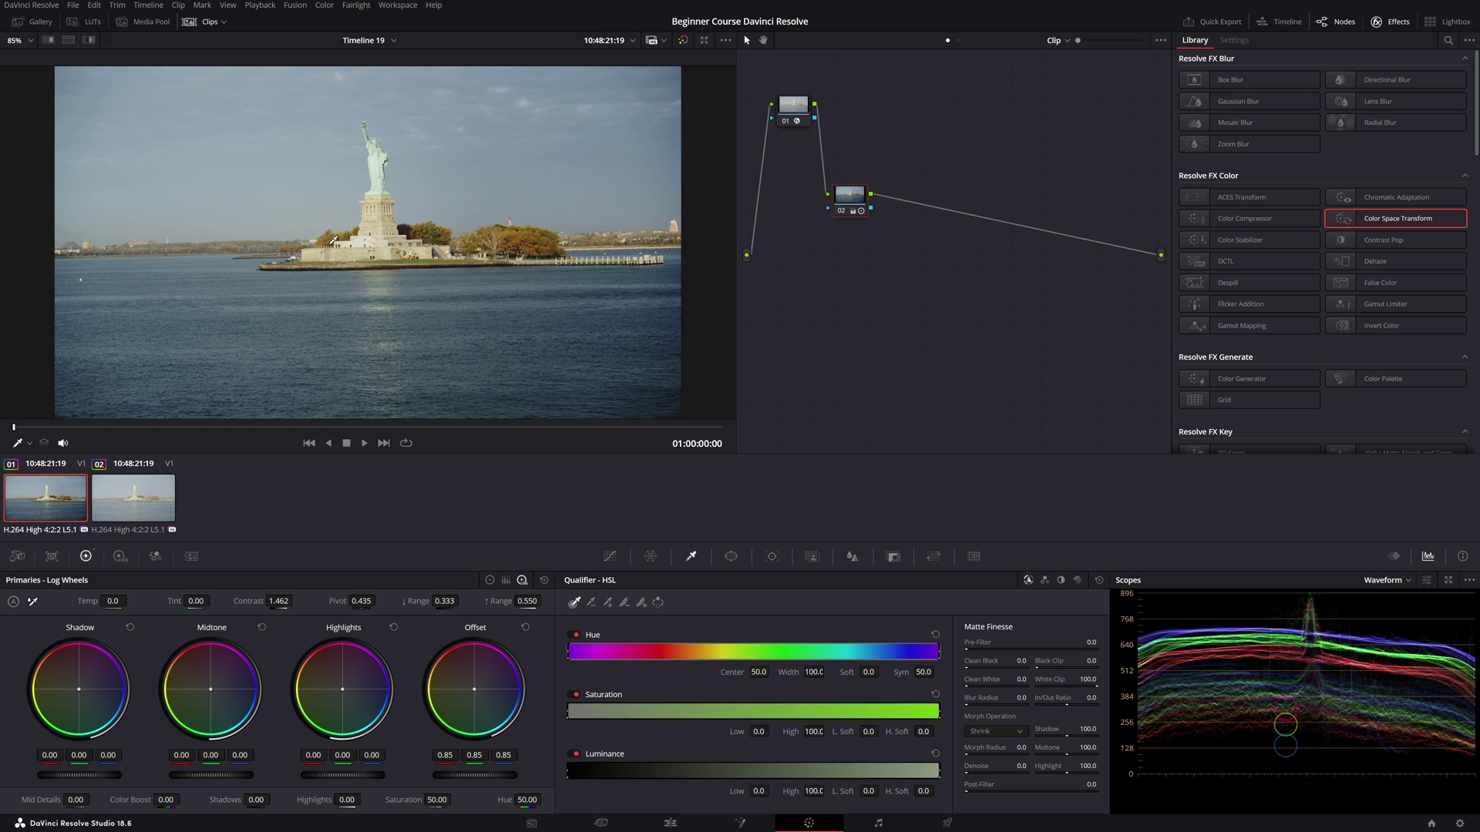
Try the Midtone wheel at -0.07 and 0.23 on node 02, and reset it
{"action": "scroll", "coordinate": [333, 241], "scroll_direction": "up", "scroll_amount": 3}
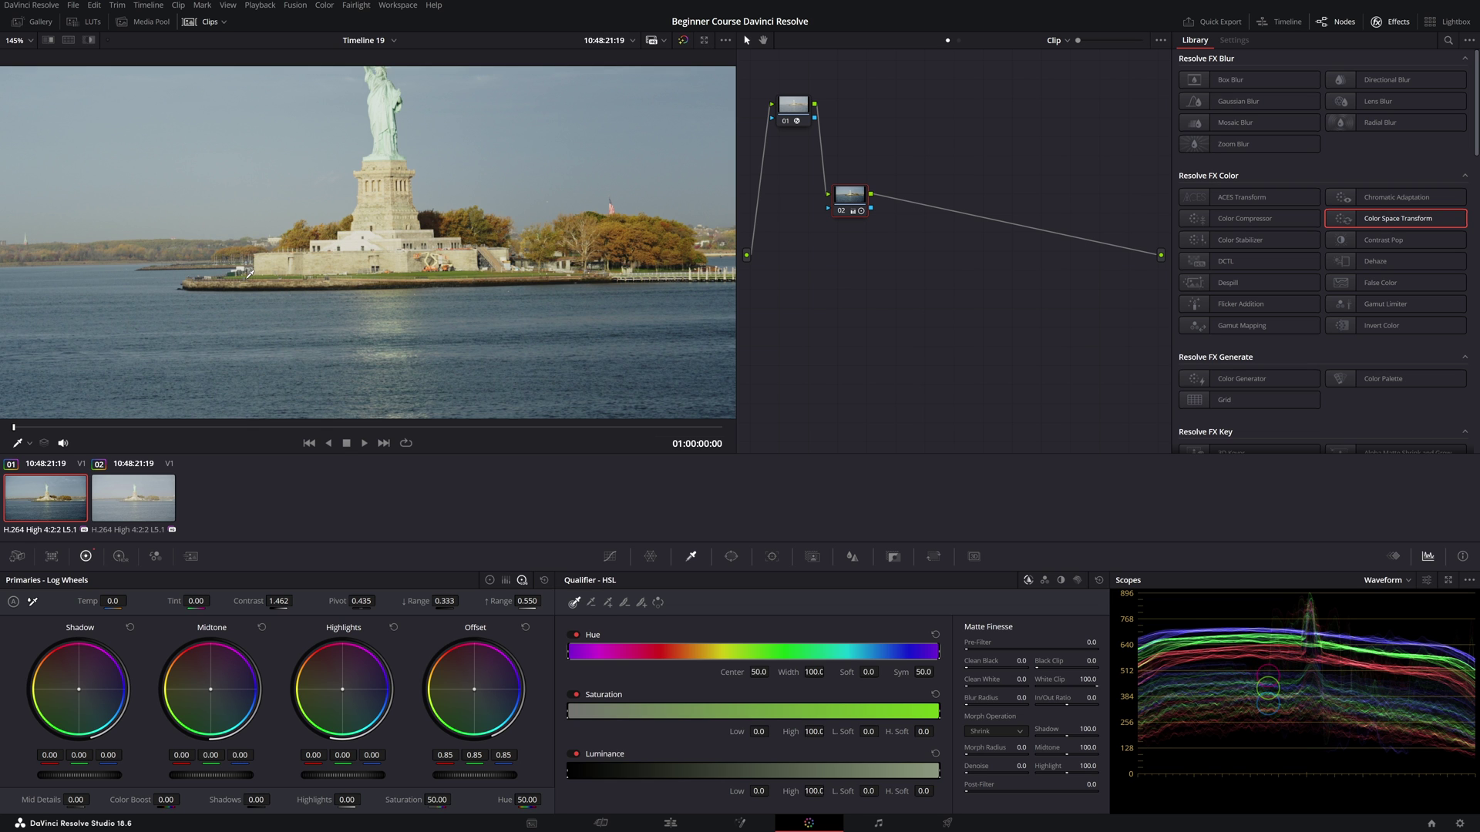
{"action": "left_click_drag", "start_coordinate": [388, 127], "coordinate": [356, 204]}
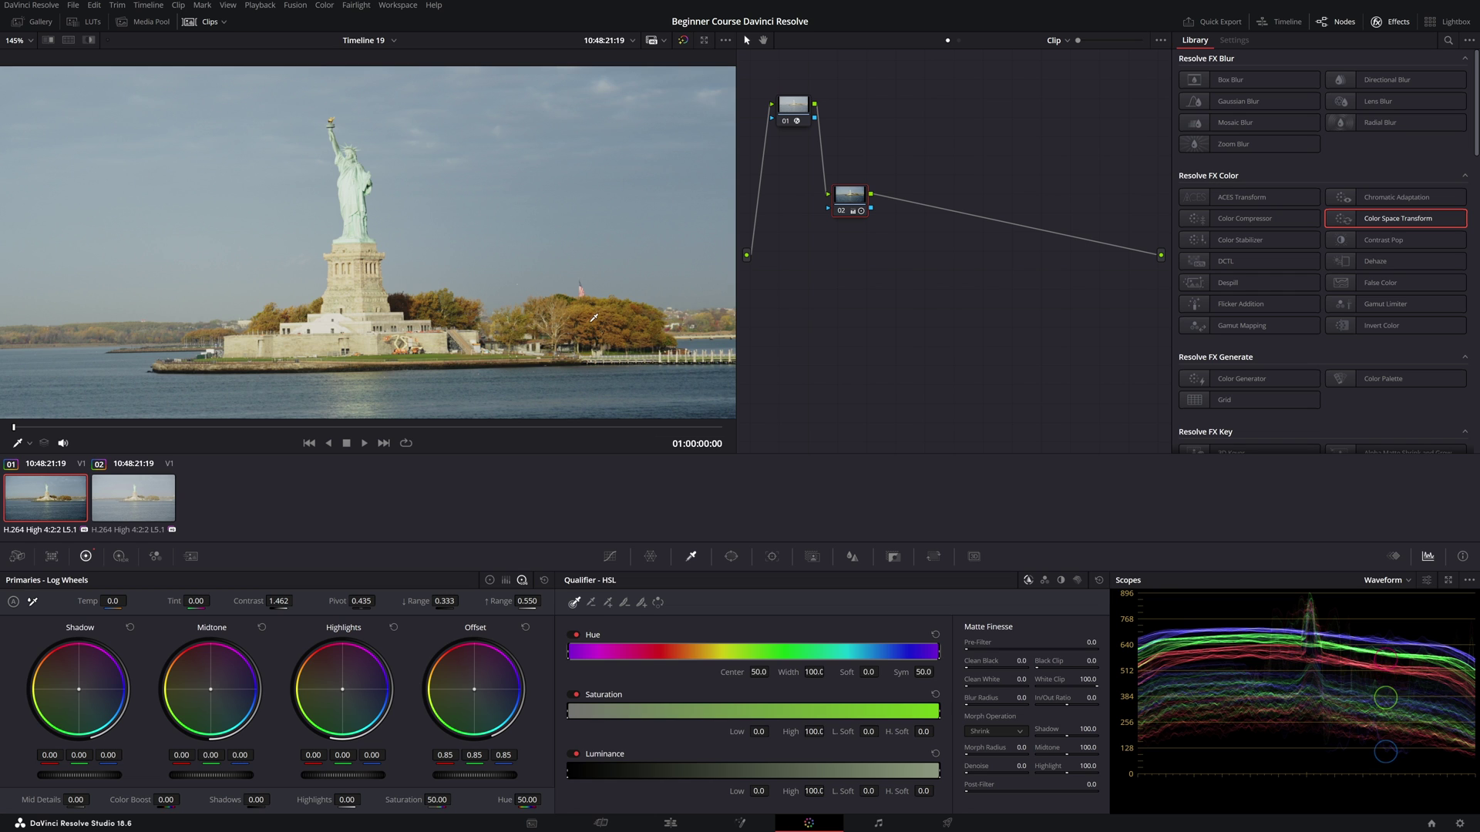
{"action": "scroll", "coordinate": [131, 222], "scroll_direction": "down", "scroll_amount": 3}
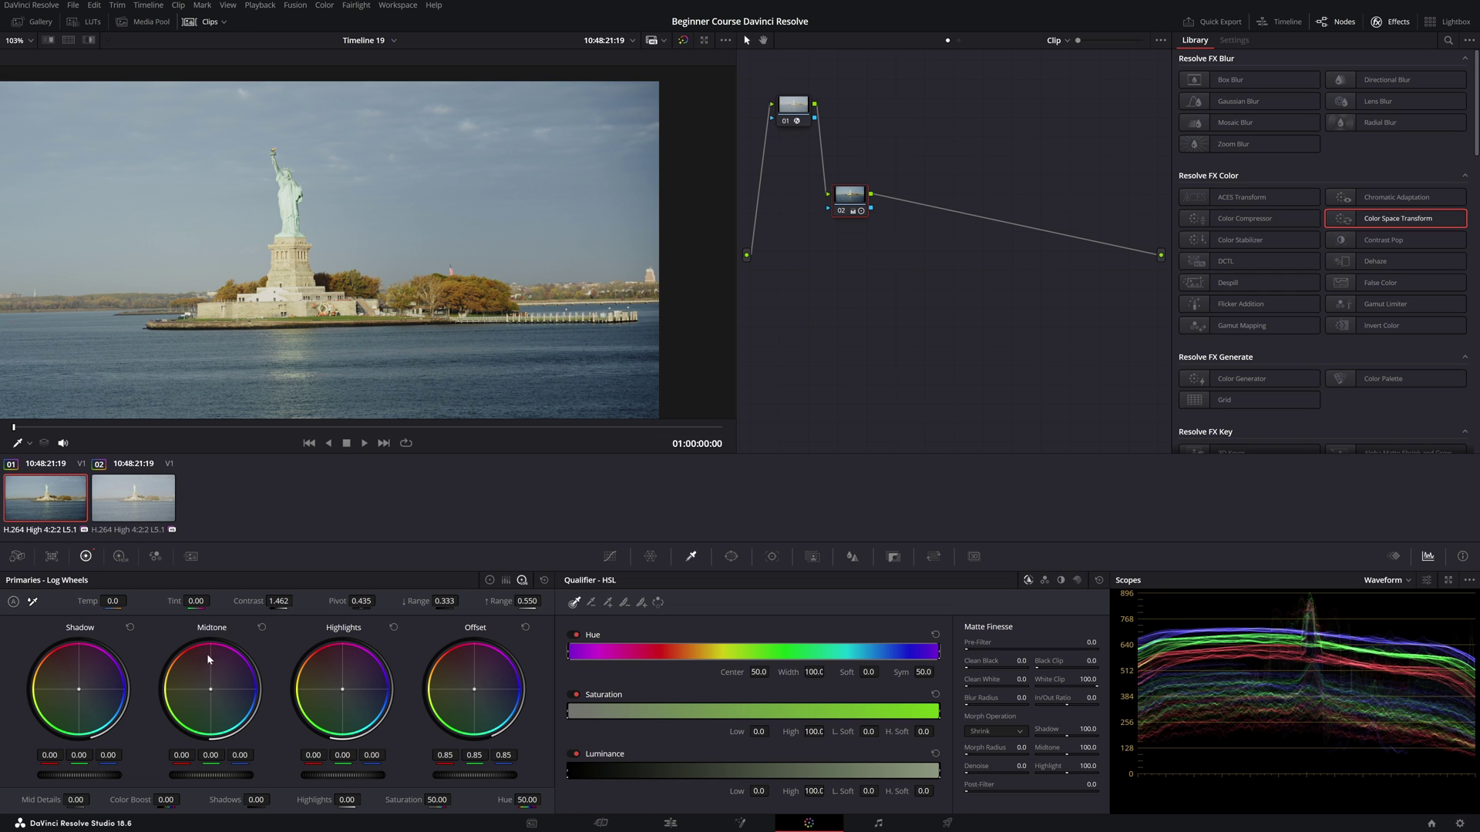
{"action": "left_click_drag", "start_coordinate": [223, 774], "coordinate": [210, 774]}
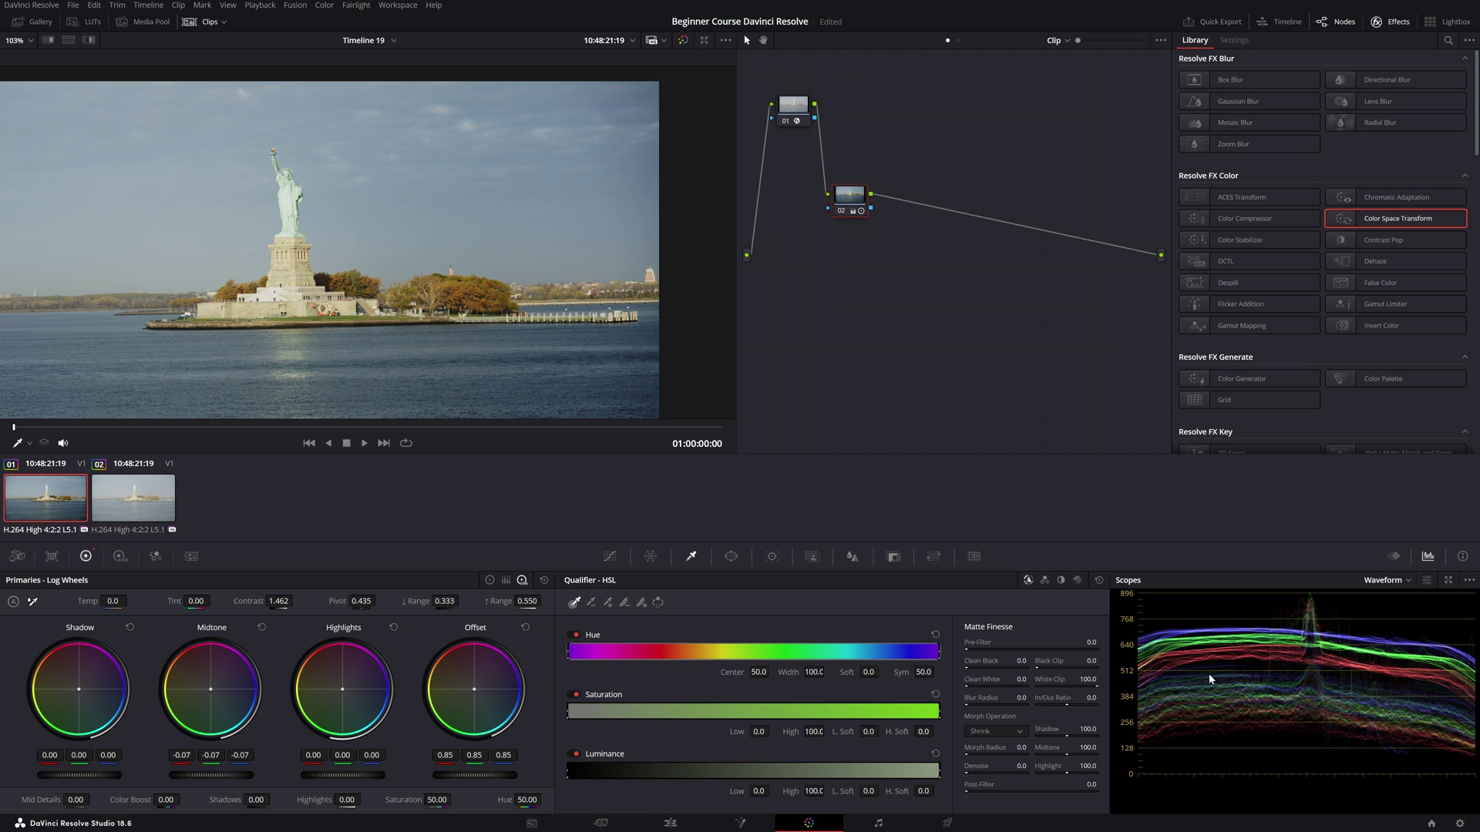
{"action": "mouse_move", "coordinate": [228, 778]}
{"action": "left_mouse_down"}
{"action": "mouse_move", "coordinate": [181, 778]}
{"action": "mouse_move", "coordinate": [250, 778]}
{"action": "left_mouse_up"}
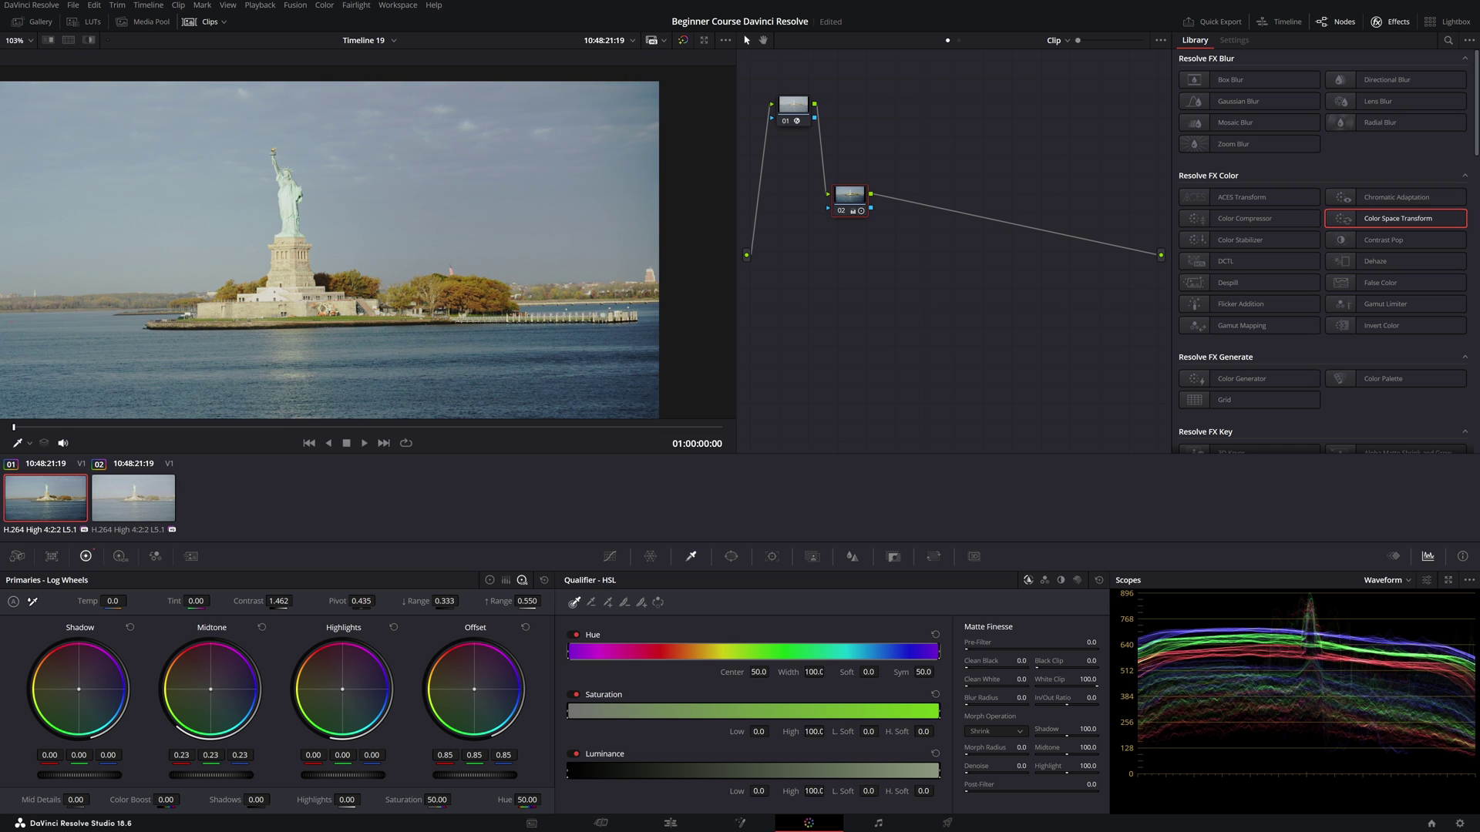
{"action": "left_click", "coordinate": [261, 627]}
Examine the dark areas around the statue's base up close and compare them with the waveform
{"action": "scroll", "coordinate": [362, 257], "scroll_direction": "down", "scroll_amount": 2}
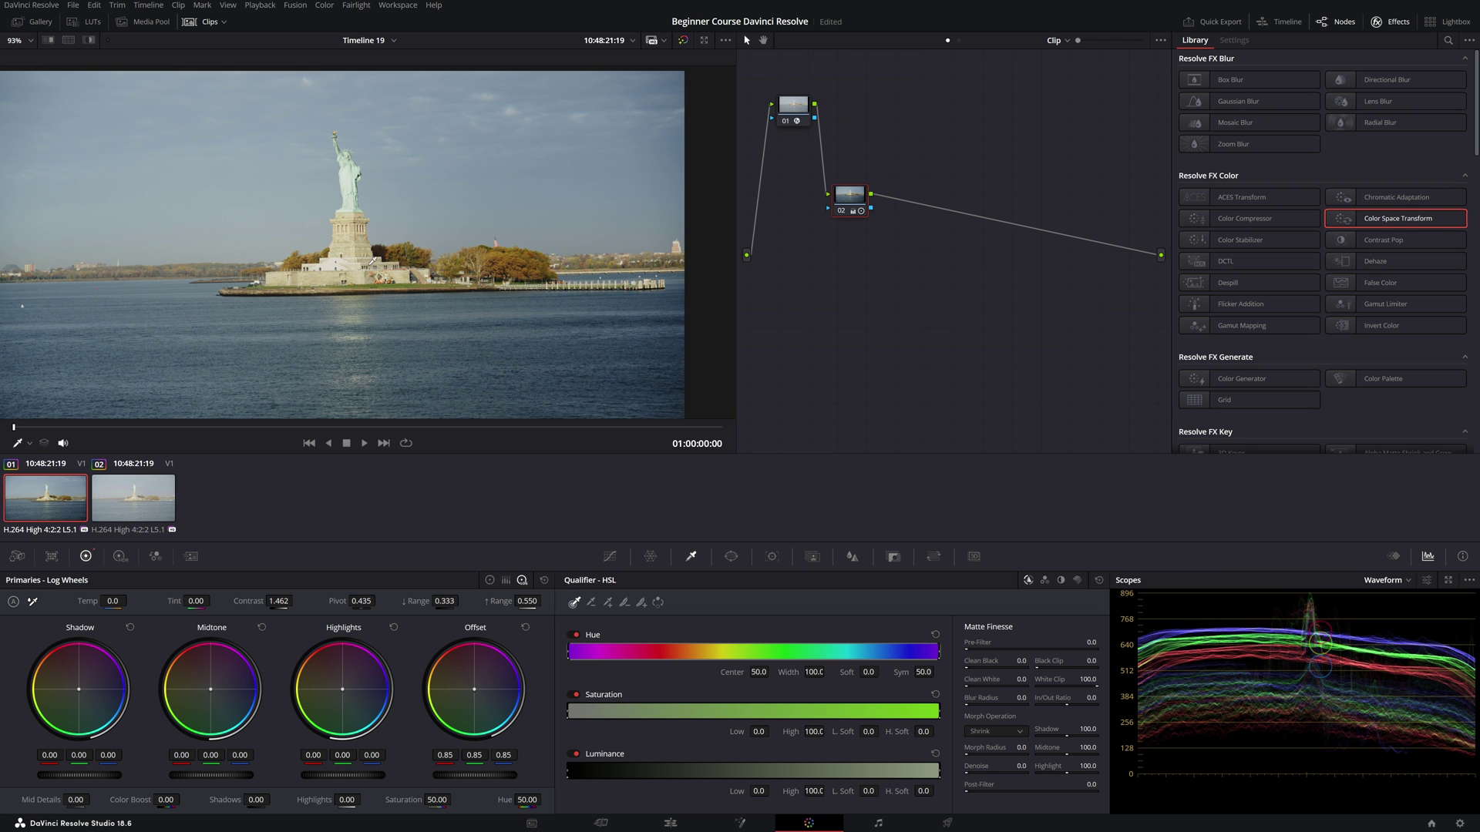
{"action": "scroll", "coordinate": [373, 261], "scroll_direction": "up", "scroll_amount": 10}
{"action": "scroll", "coordinate": [444, 344], "scroll_direction": "up", "scroll_amount": 1}
{"action": "left_click_drag", "start_coordinate": [443, 343], "coordinate": [341, 179]}
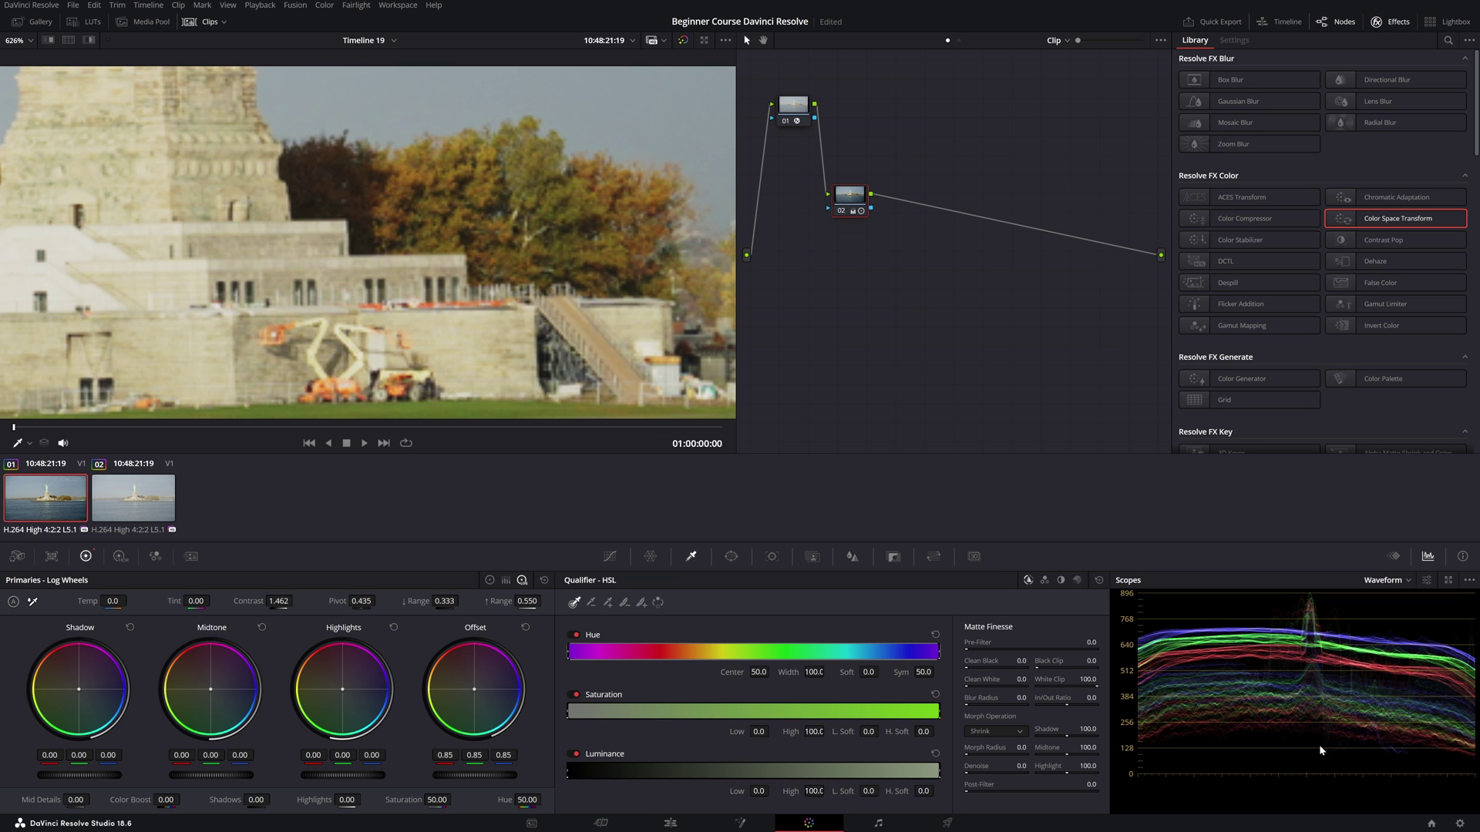
{"action": "scroll", "coordinate": [390, 262], "scroll_direction": "down", "scroll_amount": 2}
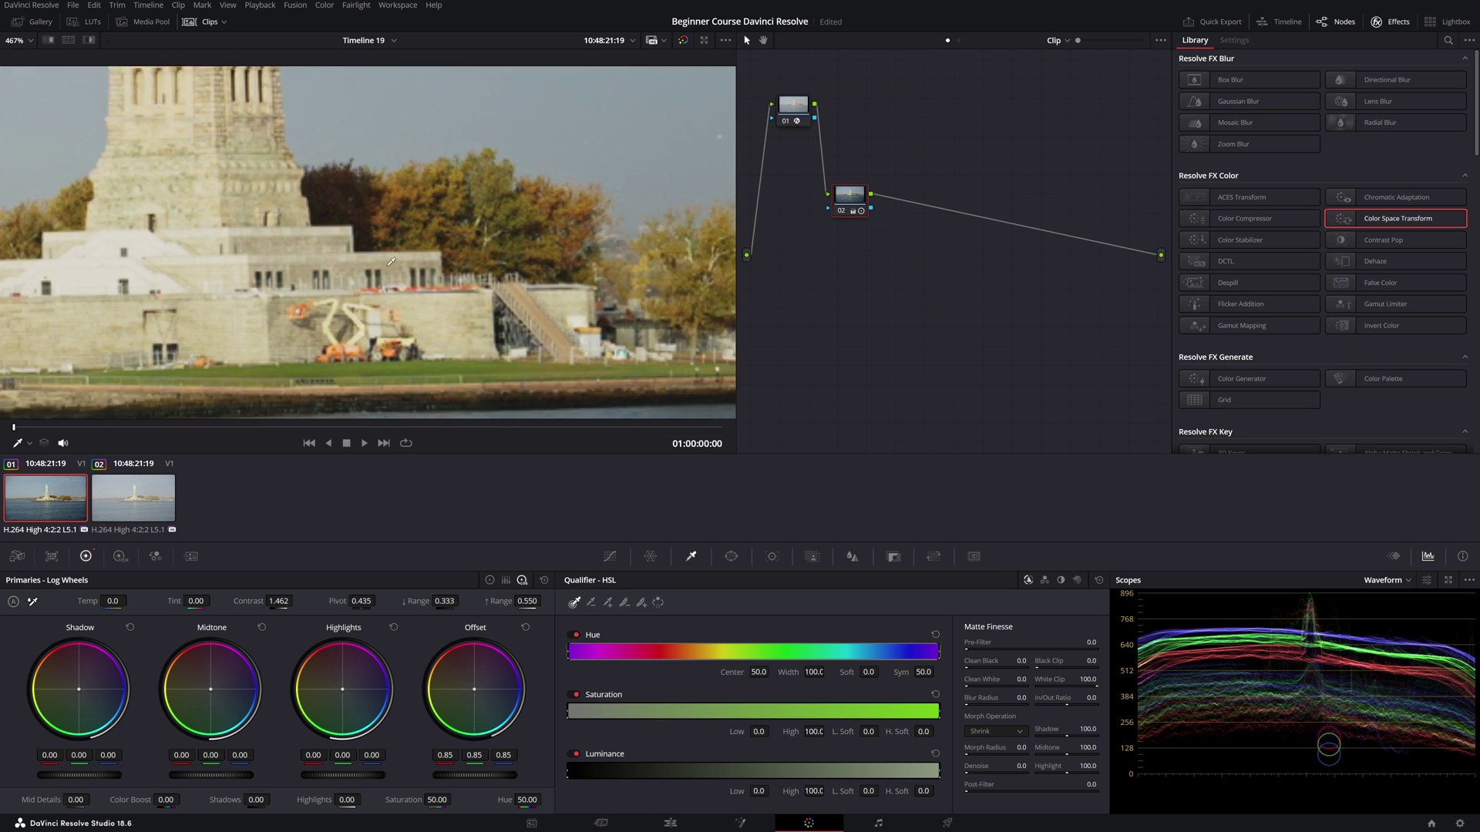
Lower the Shadow wheel on node 02 to -0.04 in the Log Wheels
{"action": "scroll", "coordinate": [391, 262], "scroll_direction": "down", "scroll_amount": 4}
{"action": "scroll", "coordinate": [375, 271], "scroll_direction": "down", "scroll_amount": 2}
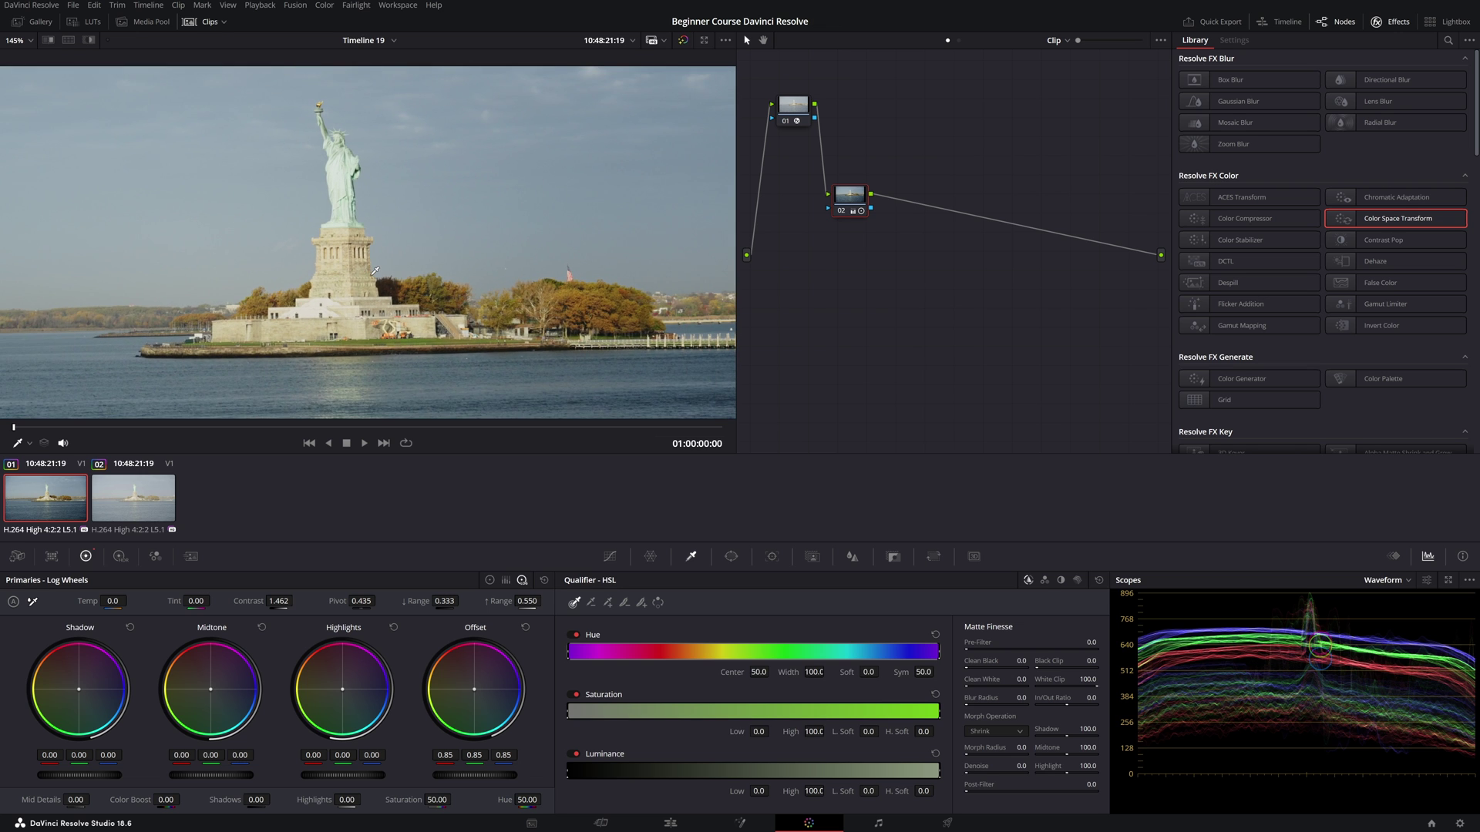
{"action": "scroll", "coordinate": [370, 231], "scroll_direction": "down", "scroll_amount": 1}
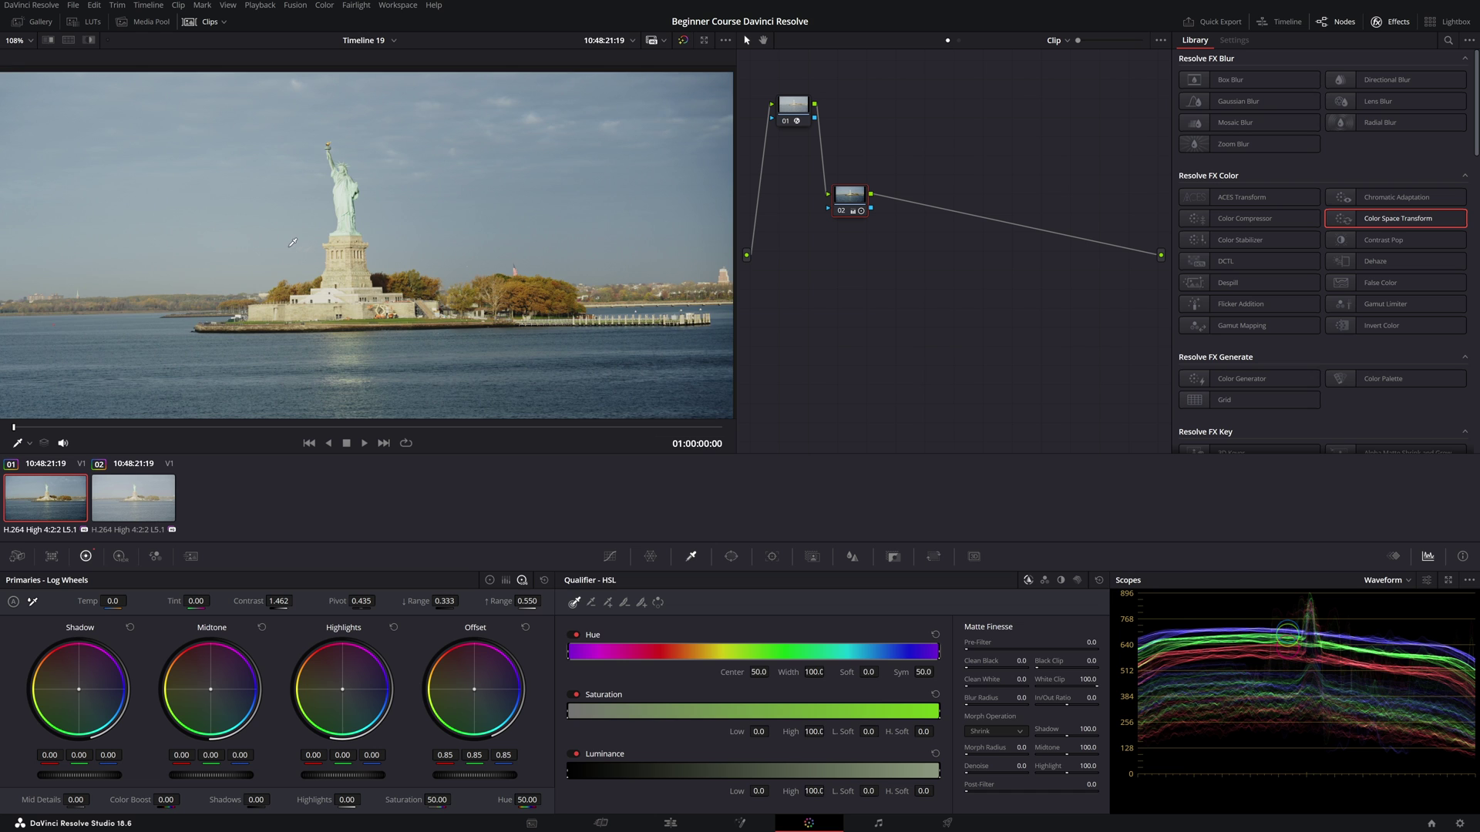
{"action": "scroll", "coordinate": [348, 205], "scroll_direction": "down", "scroll_amount": 3}
{"action": "scroll", "coordinate": [348, 205], "scroll_direction": "down", "scroll_amount": 1}
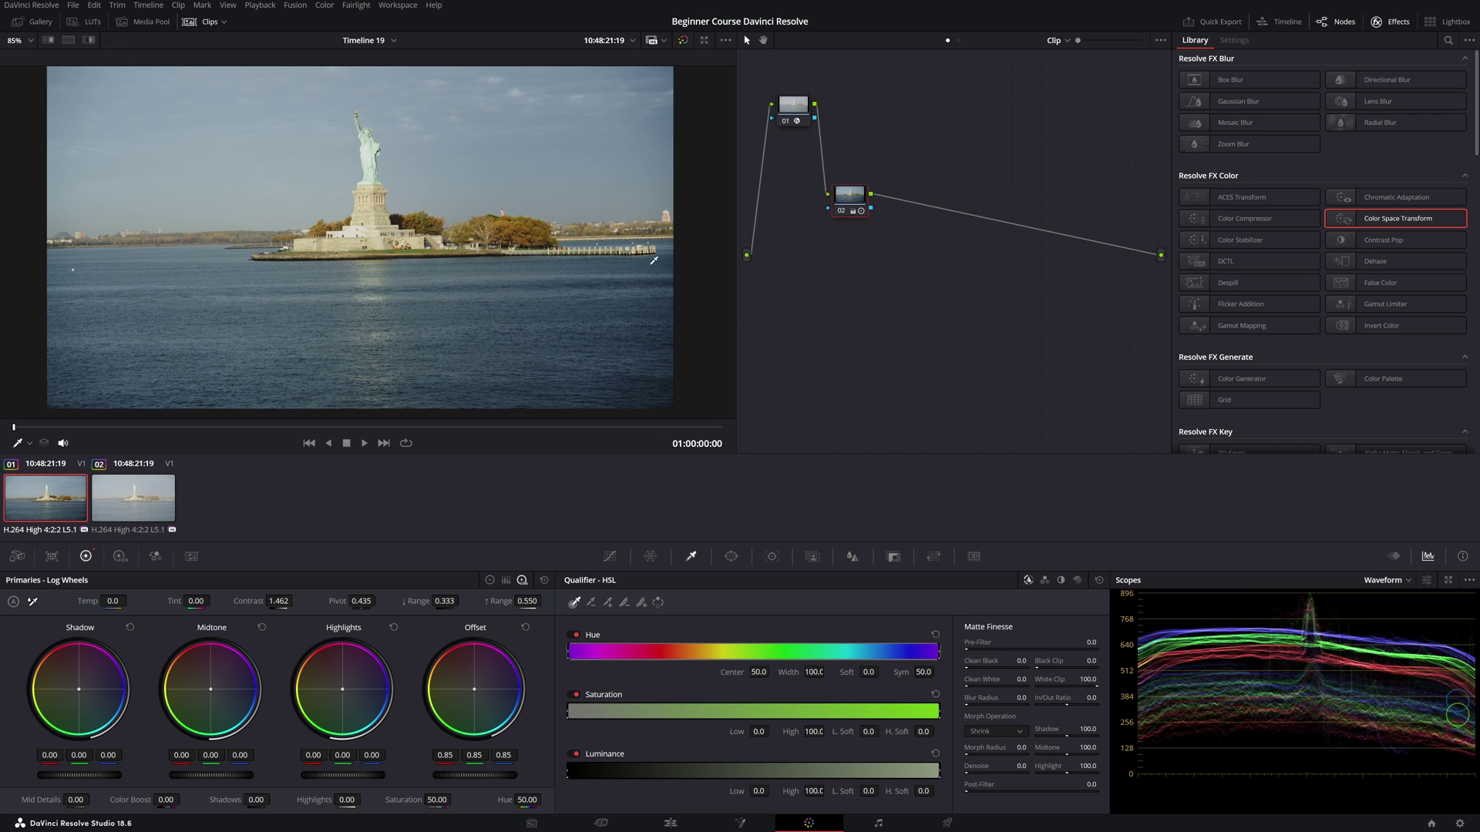
{"action": "scroll", "coordinate": [346, 247], "scroll_direction": "down", "scroll_amount": 2}
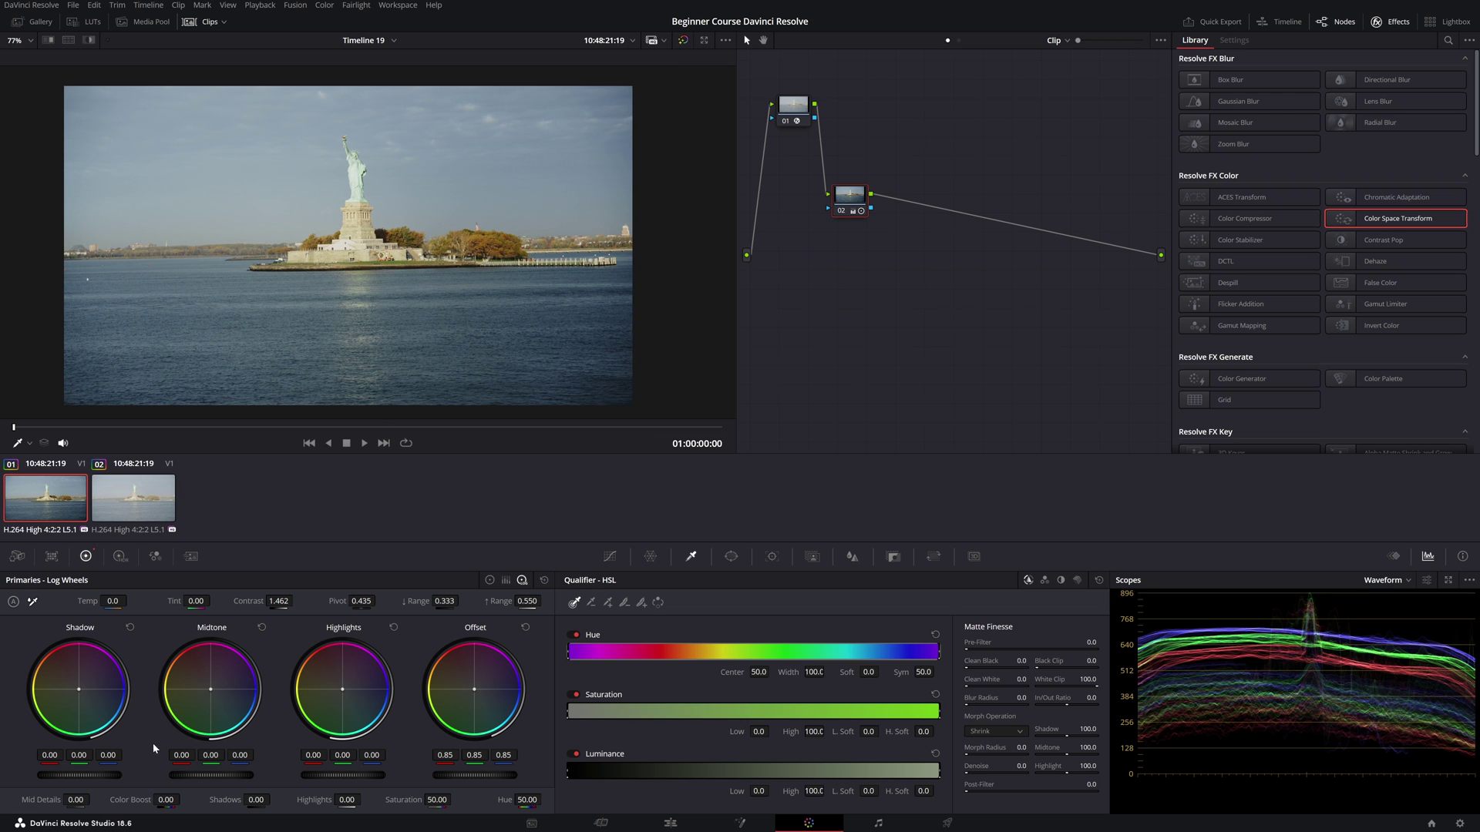
{"action": "left_click_drag", "start_coordinate": [89, 778], "coordinate": [422, 752]}
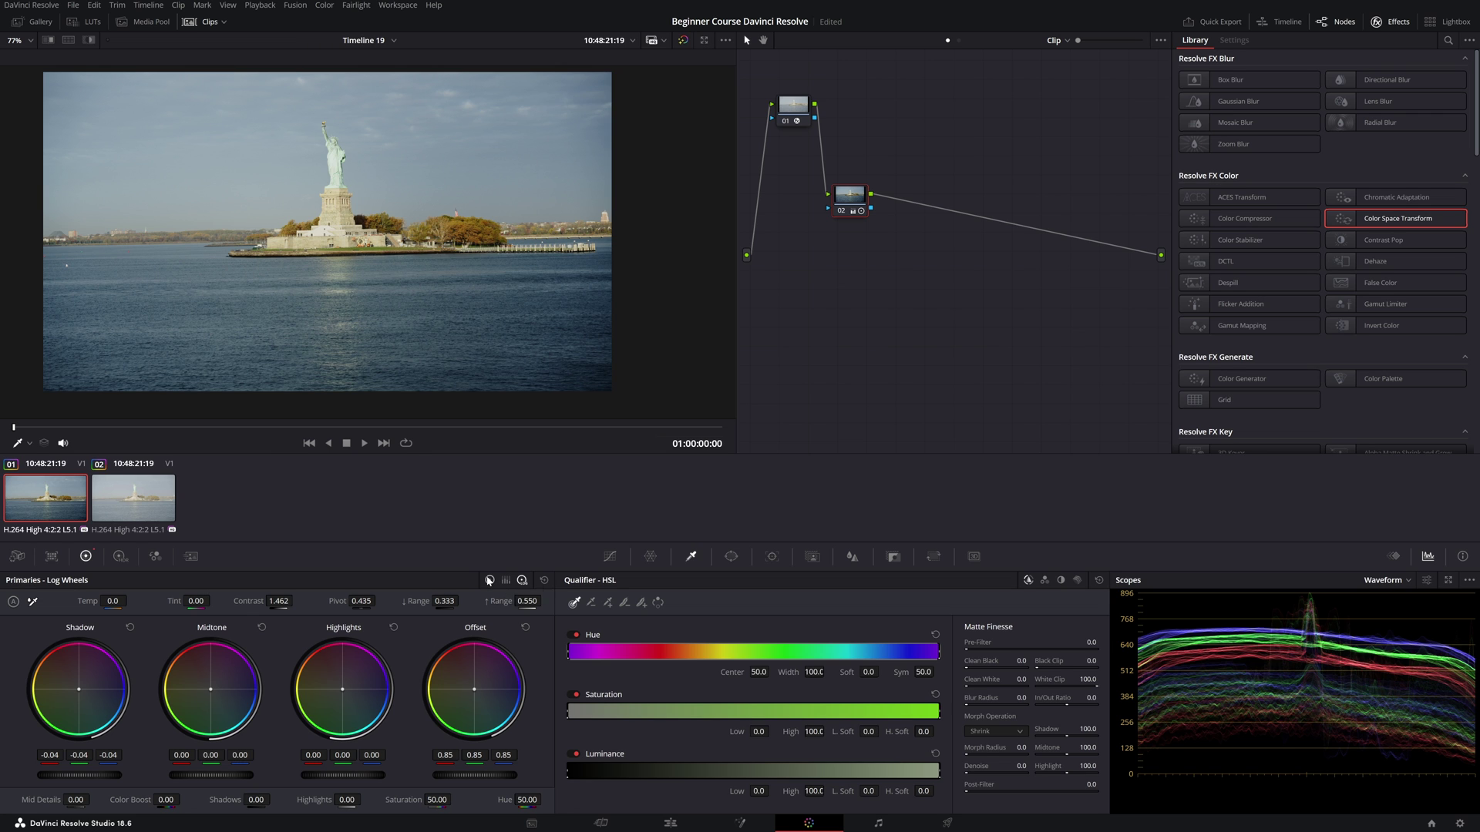
Try Gamma at -0.03 in the Color Wheels and Midtone at -0.30 in the Log Wheels on node 02, resetting each
{"action": "left_click", "coordinate": [489, 580]}
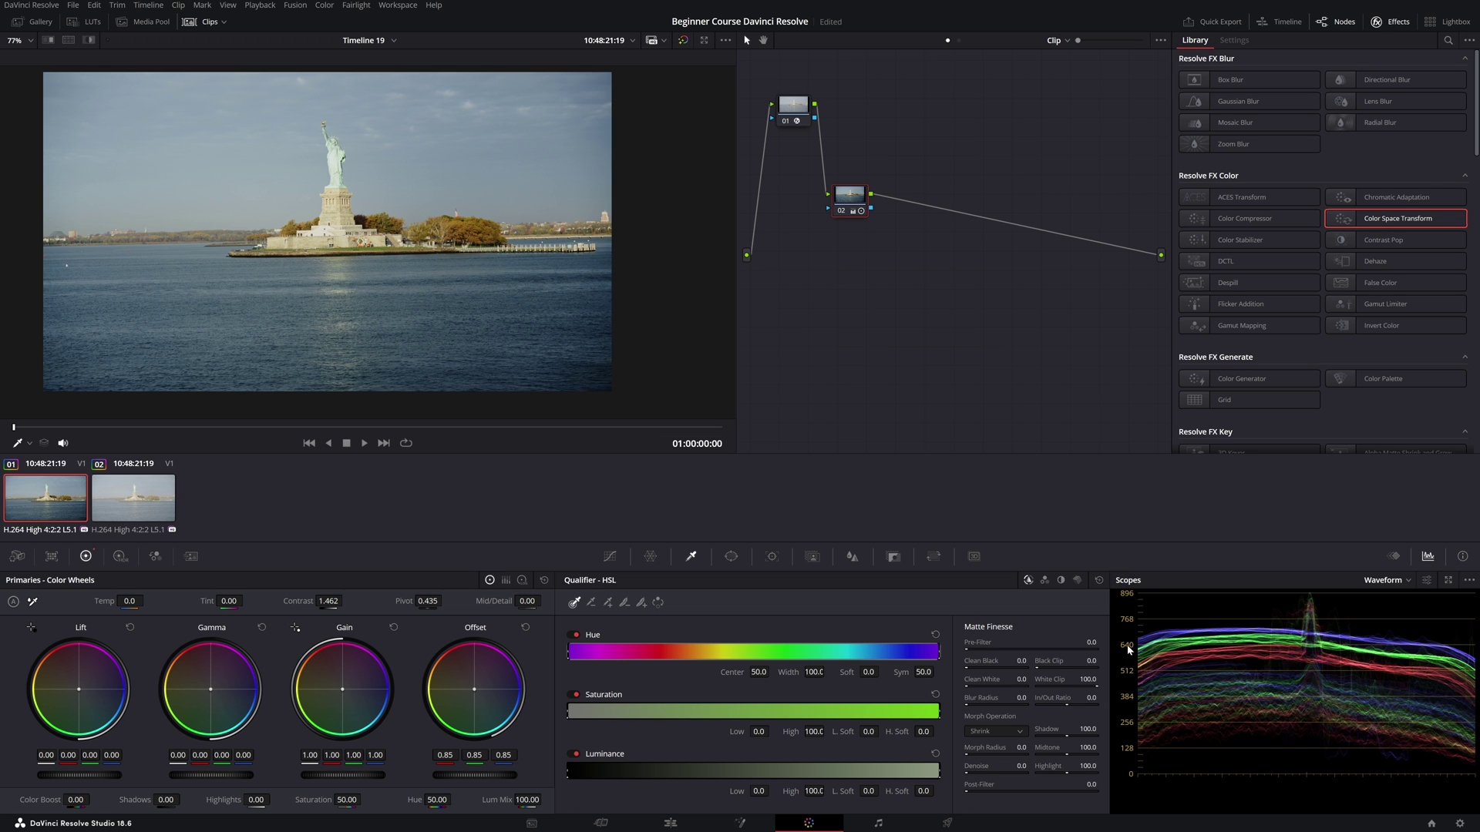
{"action": "left_click_drag", "start_coordinate": [231, 776], "coordinate": [204, 776]}
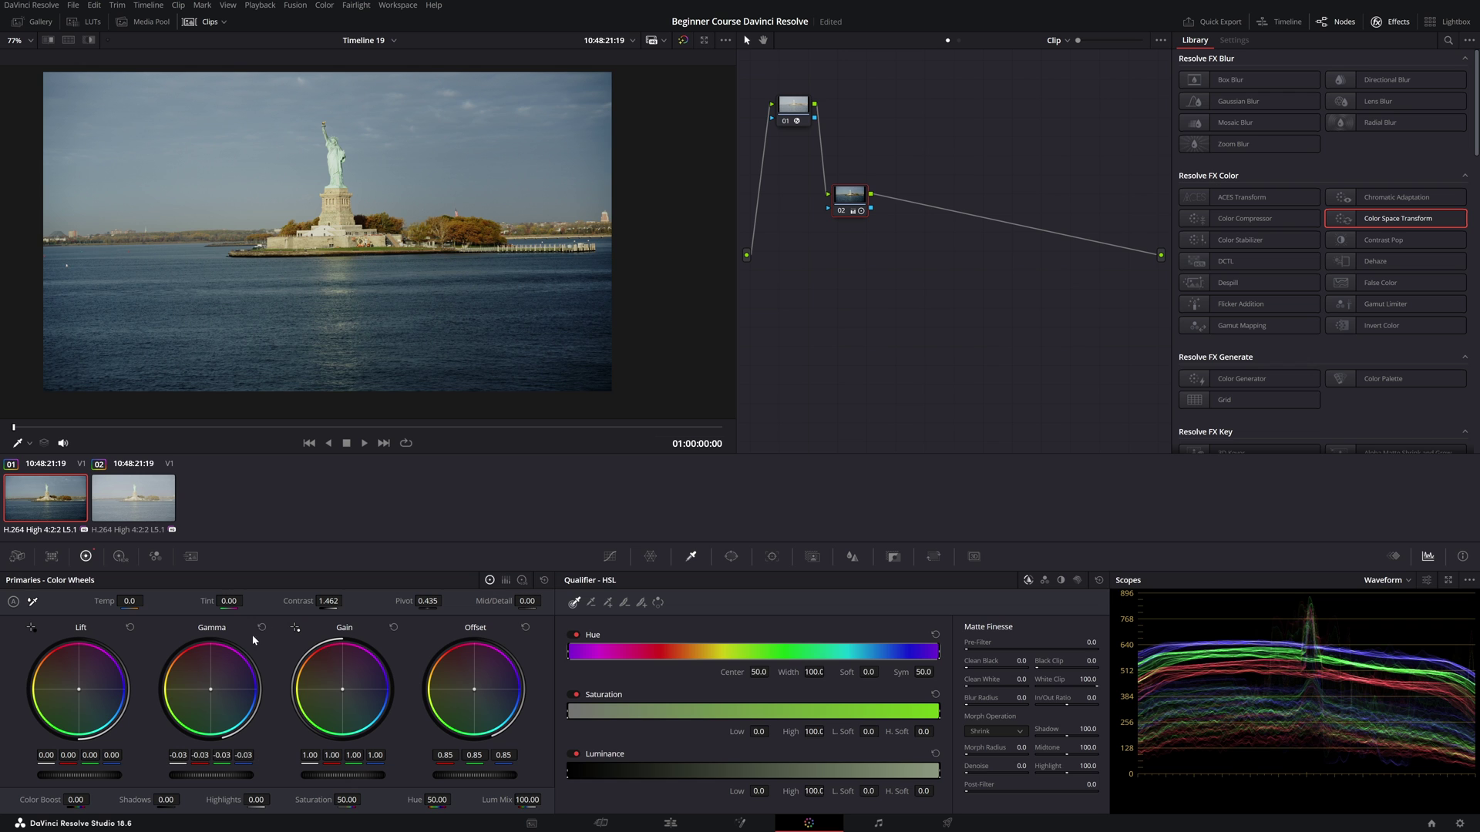
{"action": "left_click", "coordinate": [261, 627]}
{"action": "left_click", "coordinate": [522, 580]}
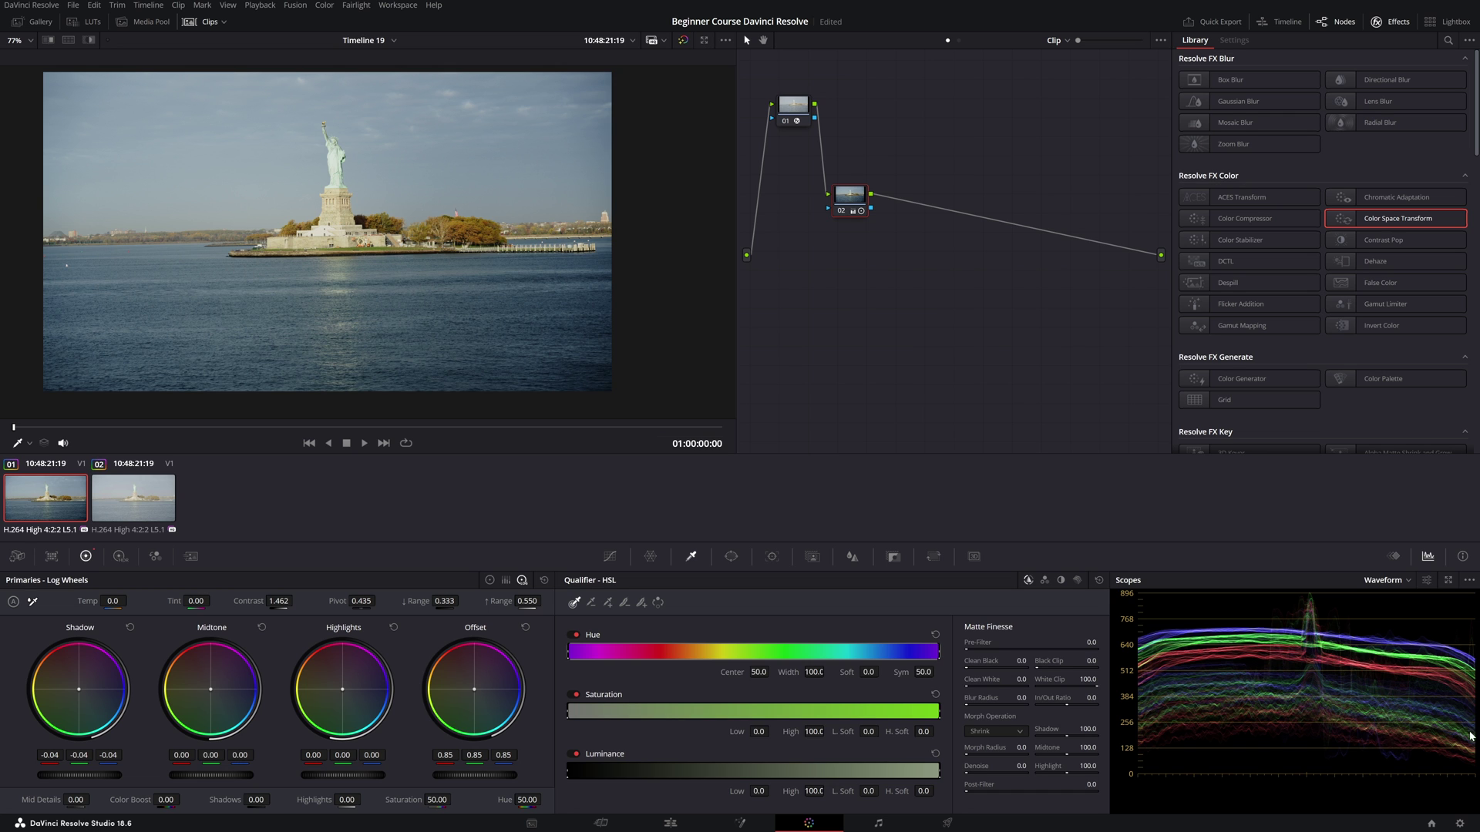
{"action": "mouse_move", "coordinate": [245, 777]}
{"action": "left_mouse_down"}
{"action": "mouse_move", "coordinate": [196, 777]}
{"action": "mouse_move", "coordinate": [220, 777]}
{"action": "left_mouse_up"}
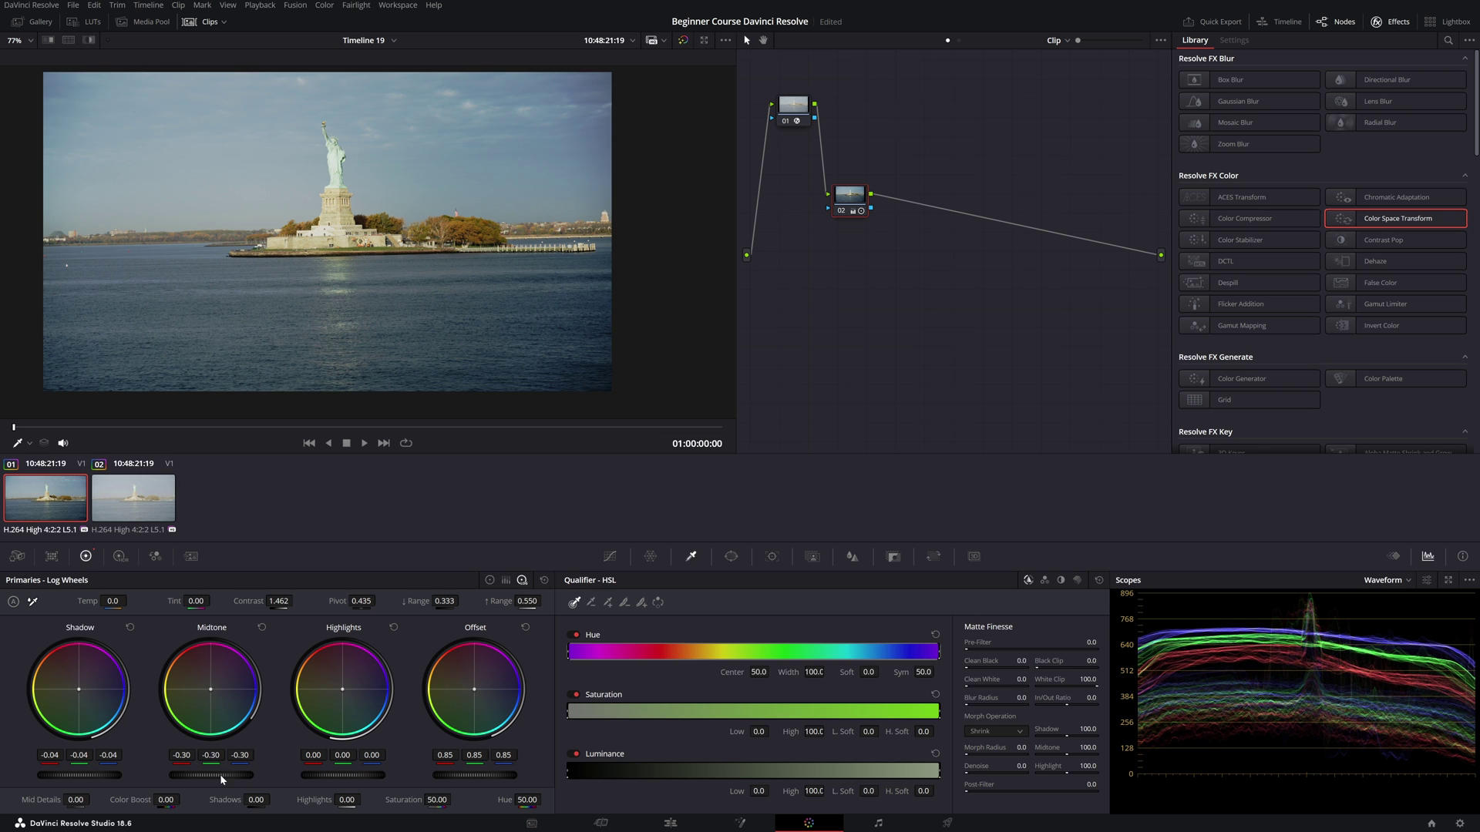
{"action": "left_click", "coordinate": [262, 629]}
On node 02, set Highlights to -0.20, contrast to 1.528 and Offset to -5.25, and change the primaries to Color Wheels
{"action": "scroll", "coordinate": [308, 220], "scroll_direction": "down", "scroll_amount": 1}
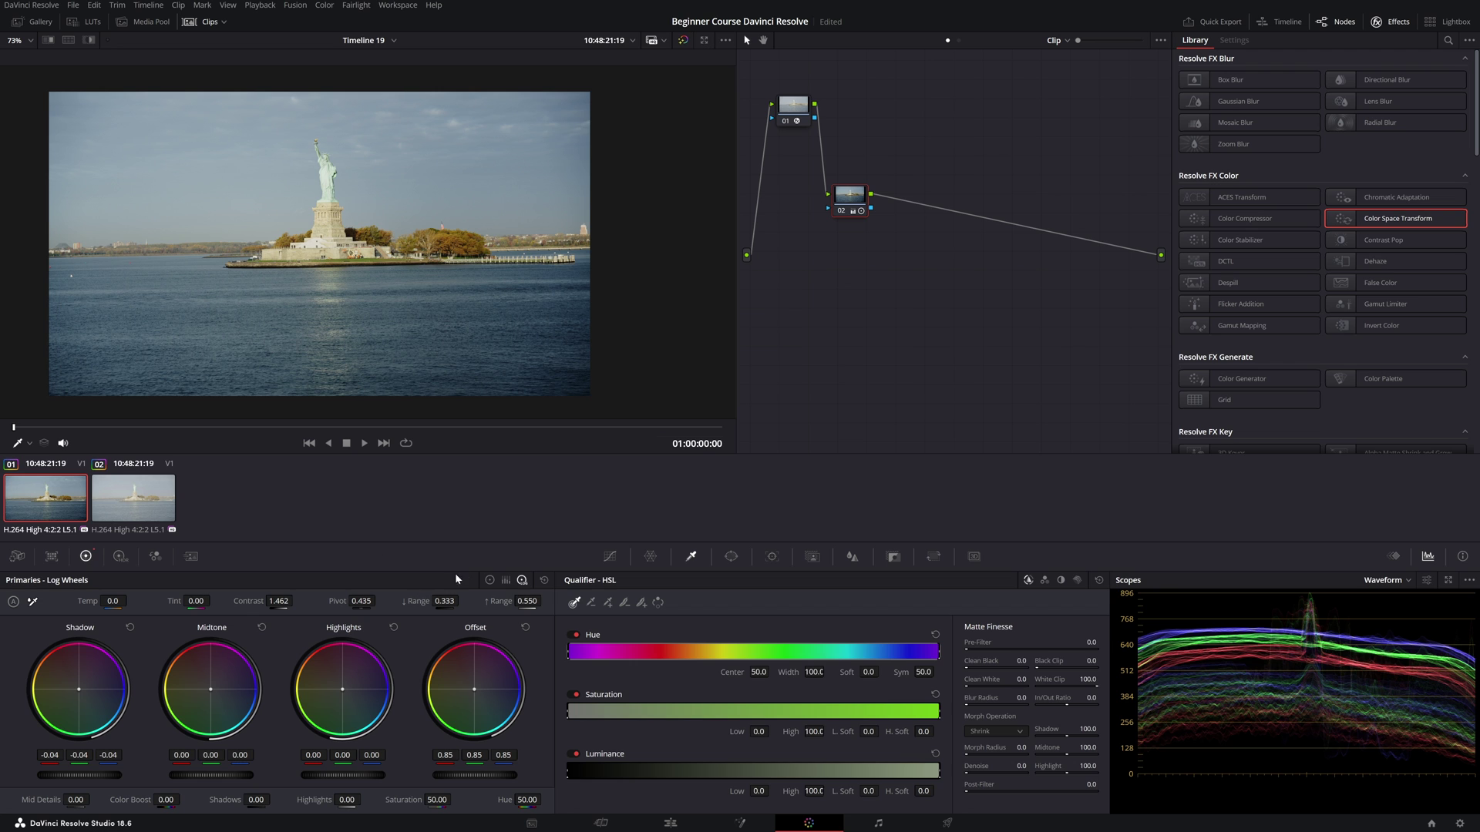
{"action": "left_click_drag", "start_coordinate": [348, 779], "coordinate": [324, 779]}
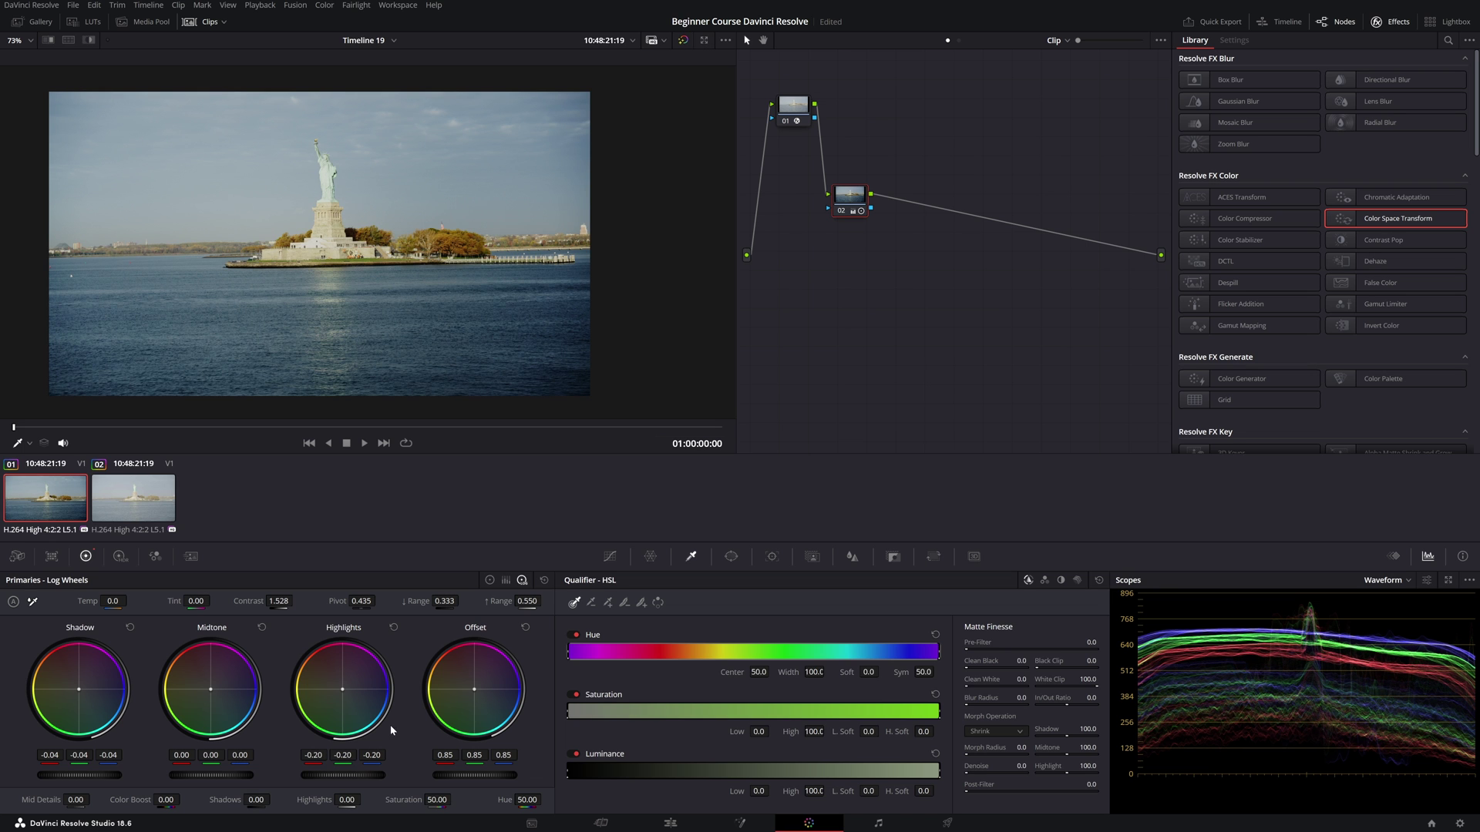
{"action": "left_click_drag", "start_coordinate": [482, 778], "coordinate": [316, 778]}
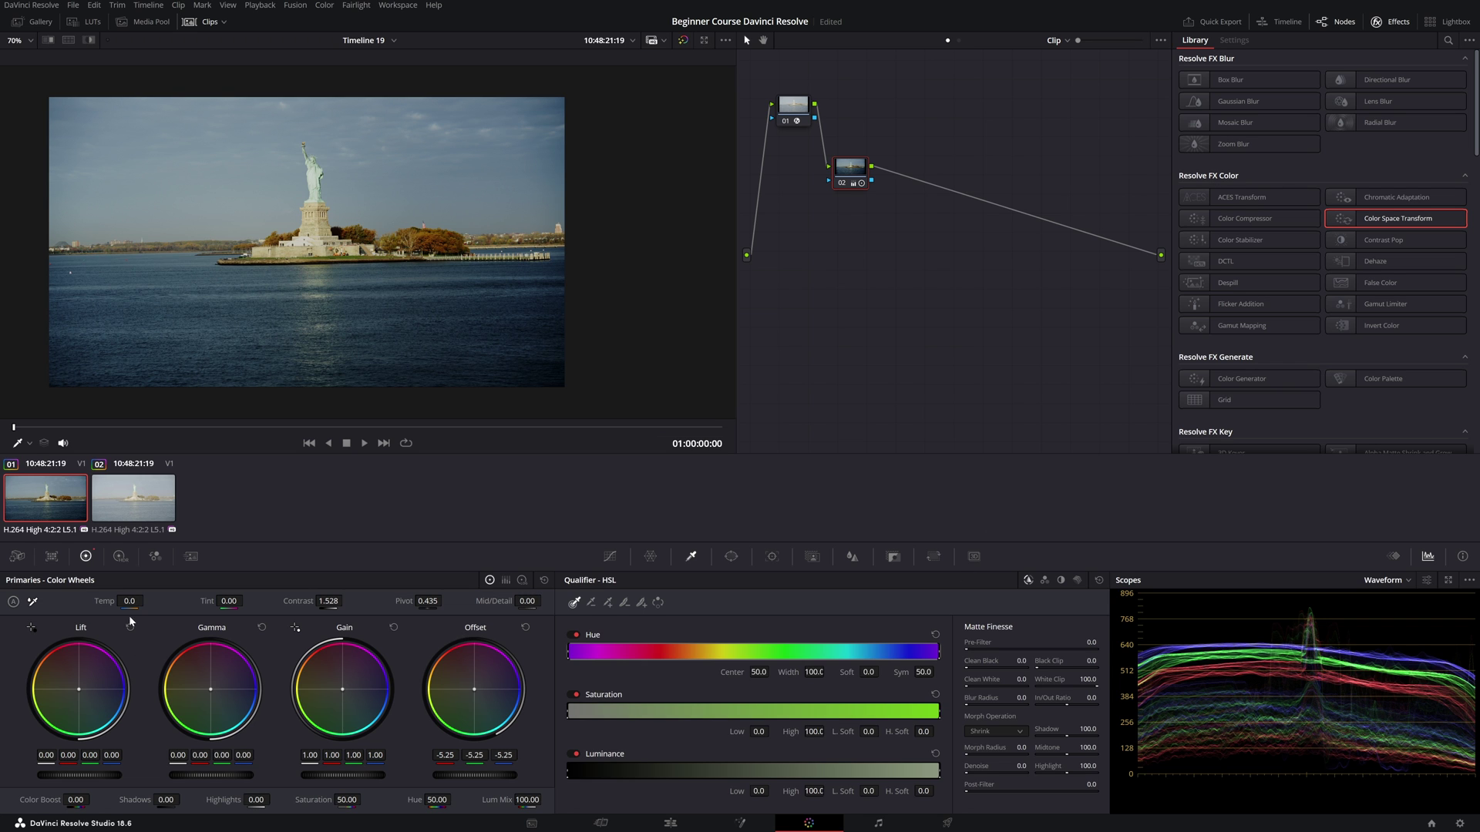
Try temperatures of -700 and 530 and a tint of 19.50 on node 02, and reset both settings
{"action": "left_click_drag", "start_coordinate": [128, 604], "coordinate": [19, 604]}
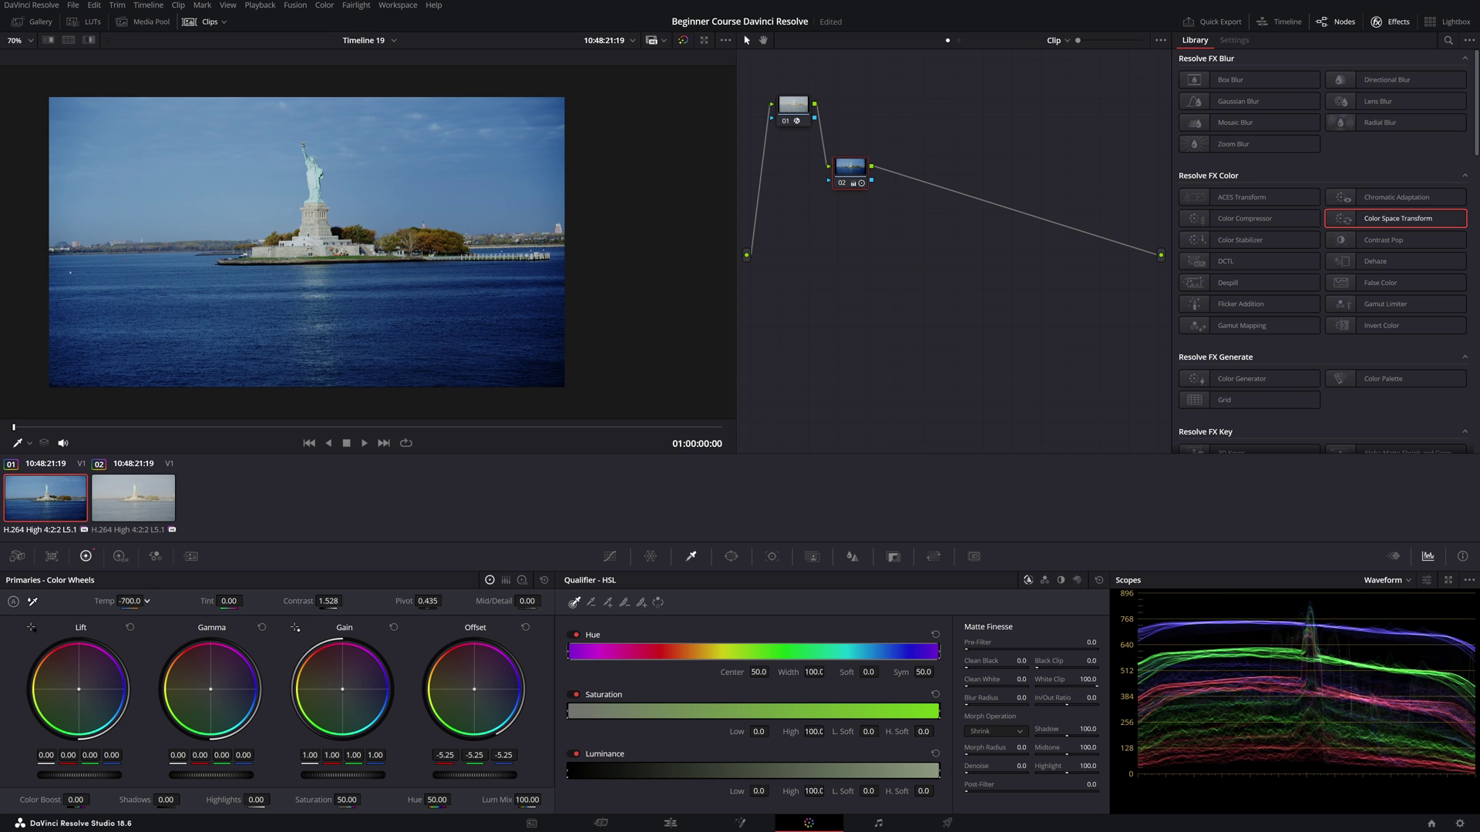
{"action": "double_click", "coordinate": [101, 602]}
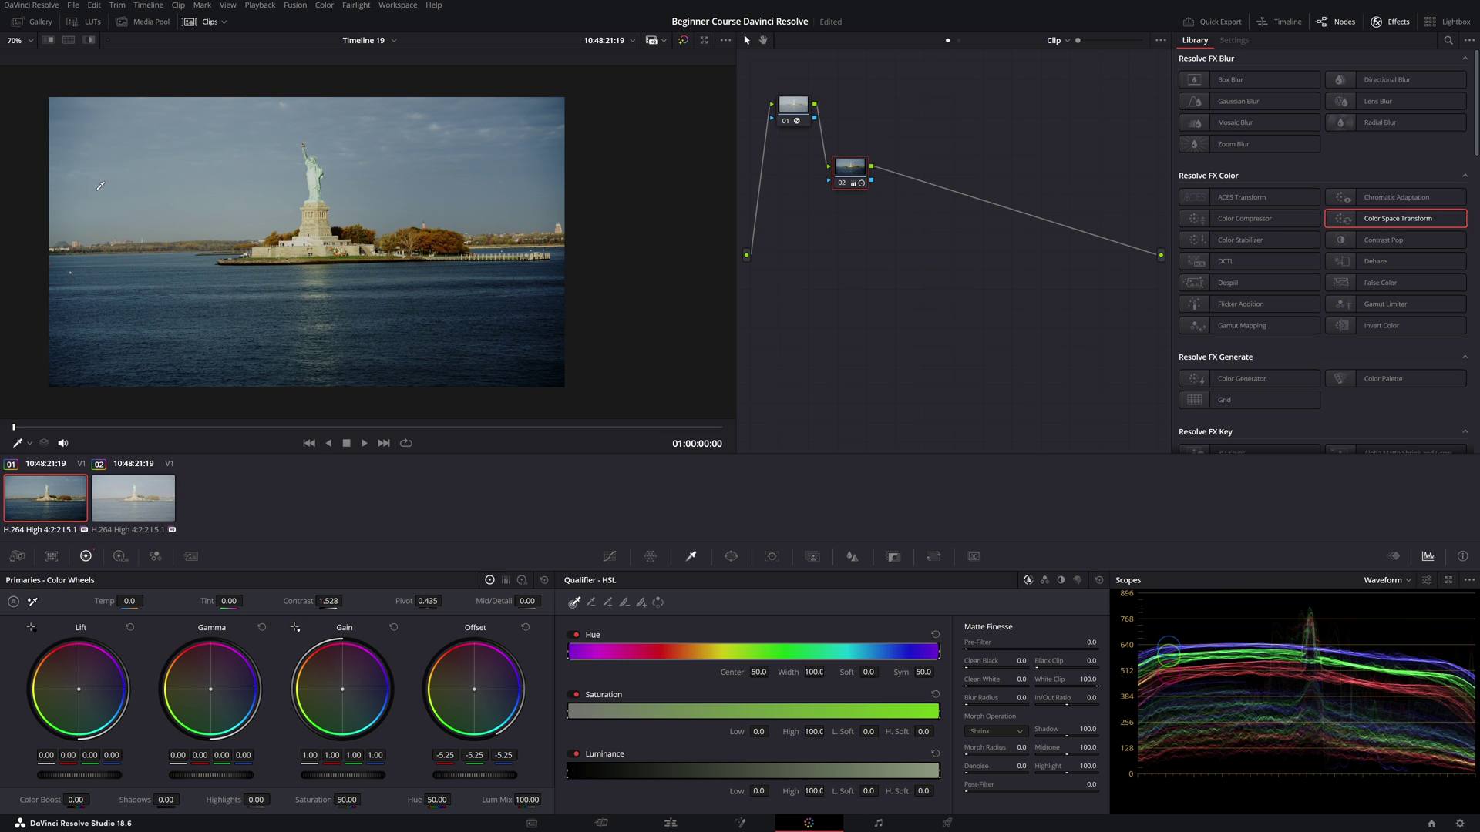
{"action": "left_click_drag", "start_coordinate": [129, 601], "coordinate": [147, 600]}
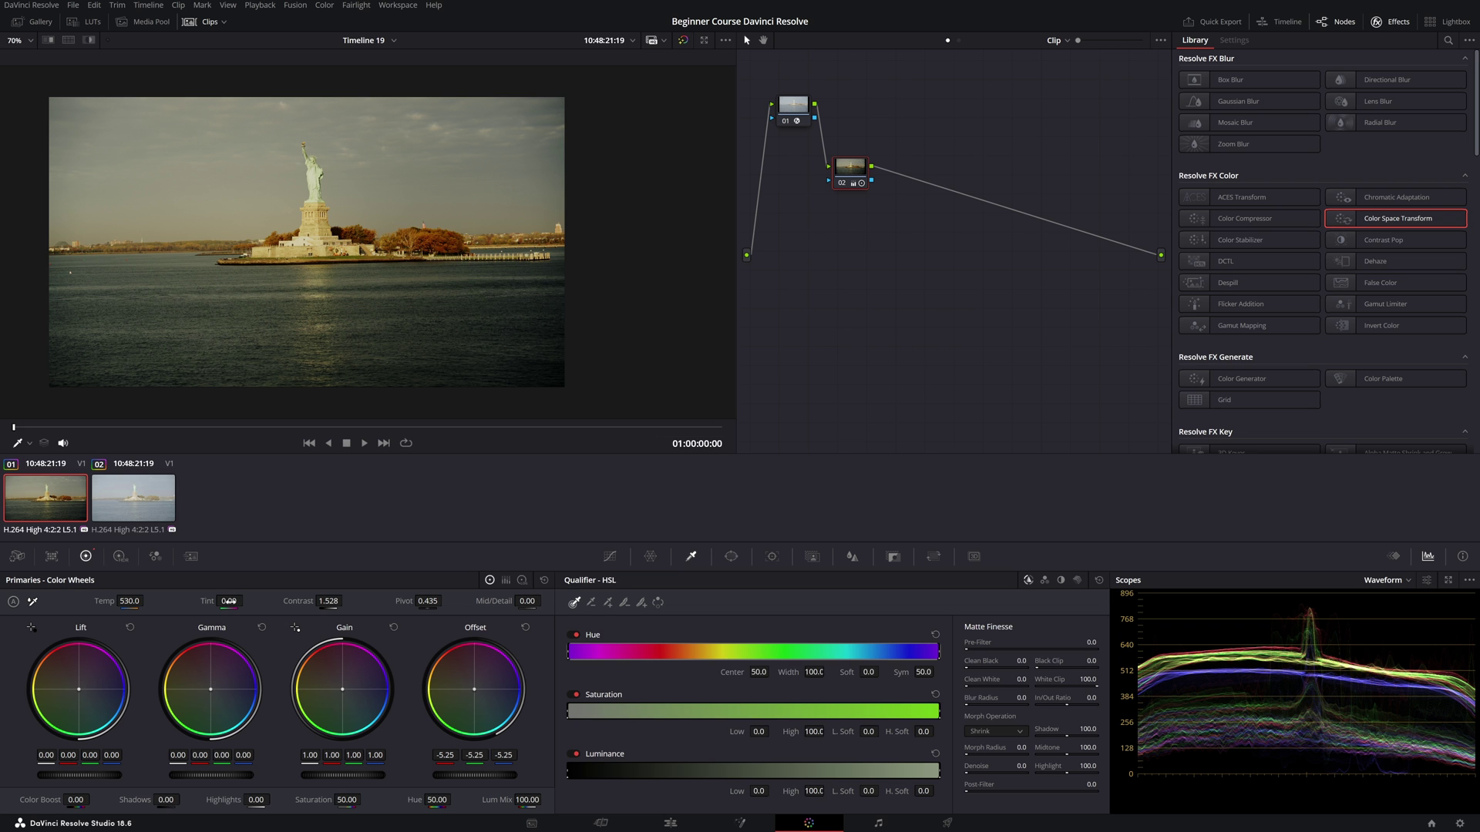
{"action": "mouse_move", "coordinate": [231, 601]}
{"action": "left_mouse_down"}
{"action": "mouse_move", "coordinate": [246, 601]}
{"action": "mouse_move", "coordinate": [226, 601]}
{"action": "left_mouse_up"}
{"action": "left_click_drag", "start_coordinate": [132, 611], "coordinate": [100, 611]}
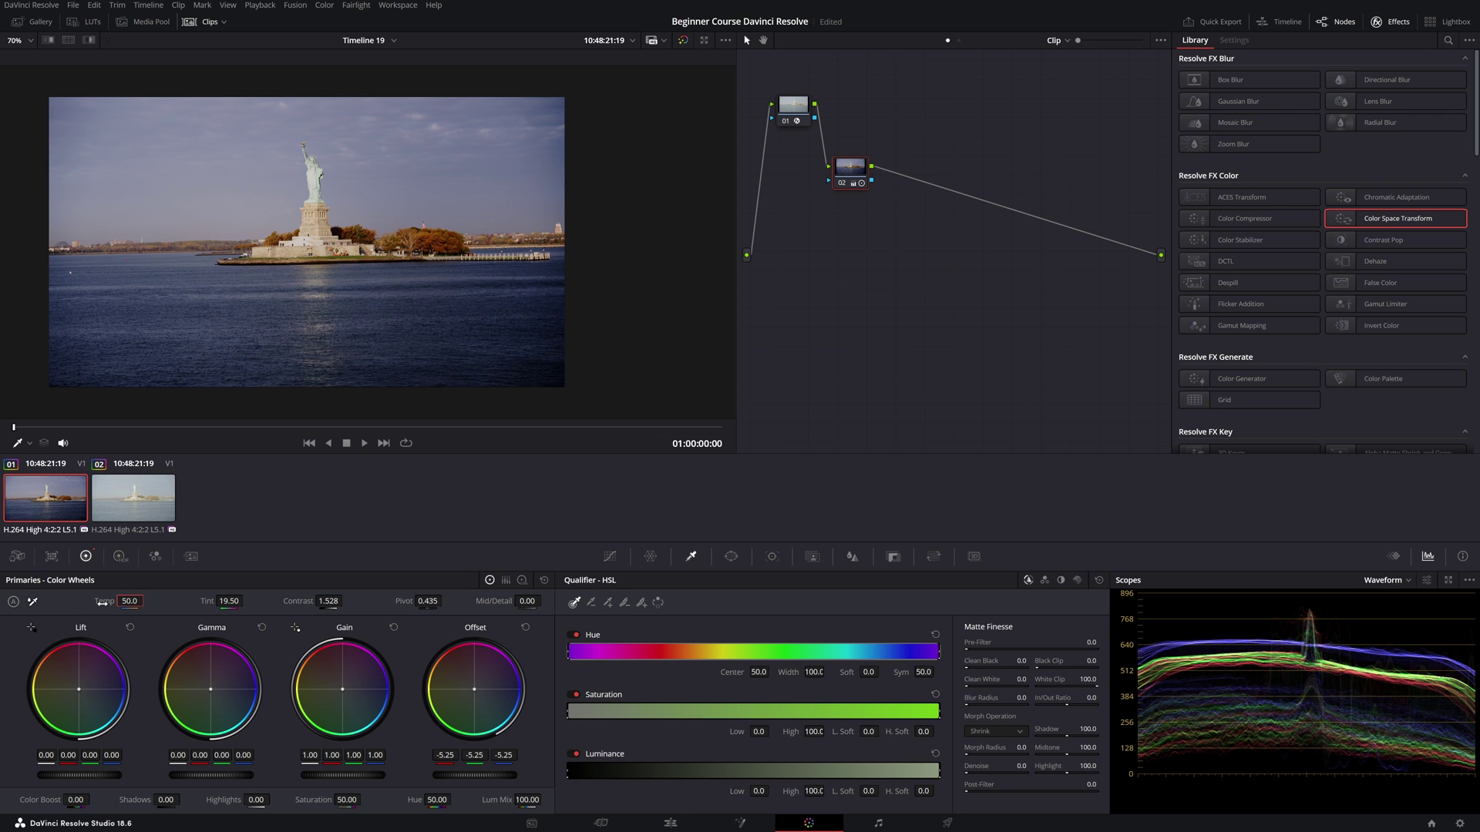
{"action": "double_click", "coordinate": [102, 603]}
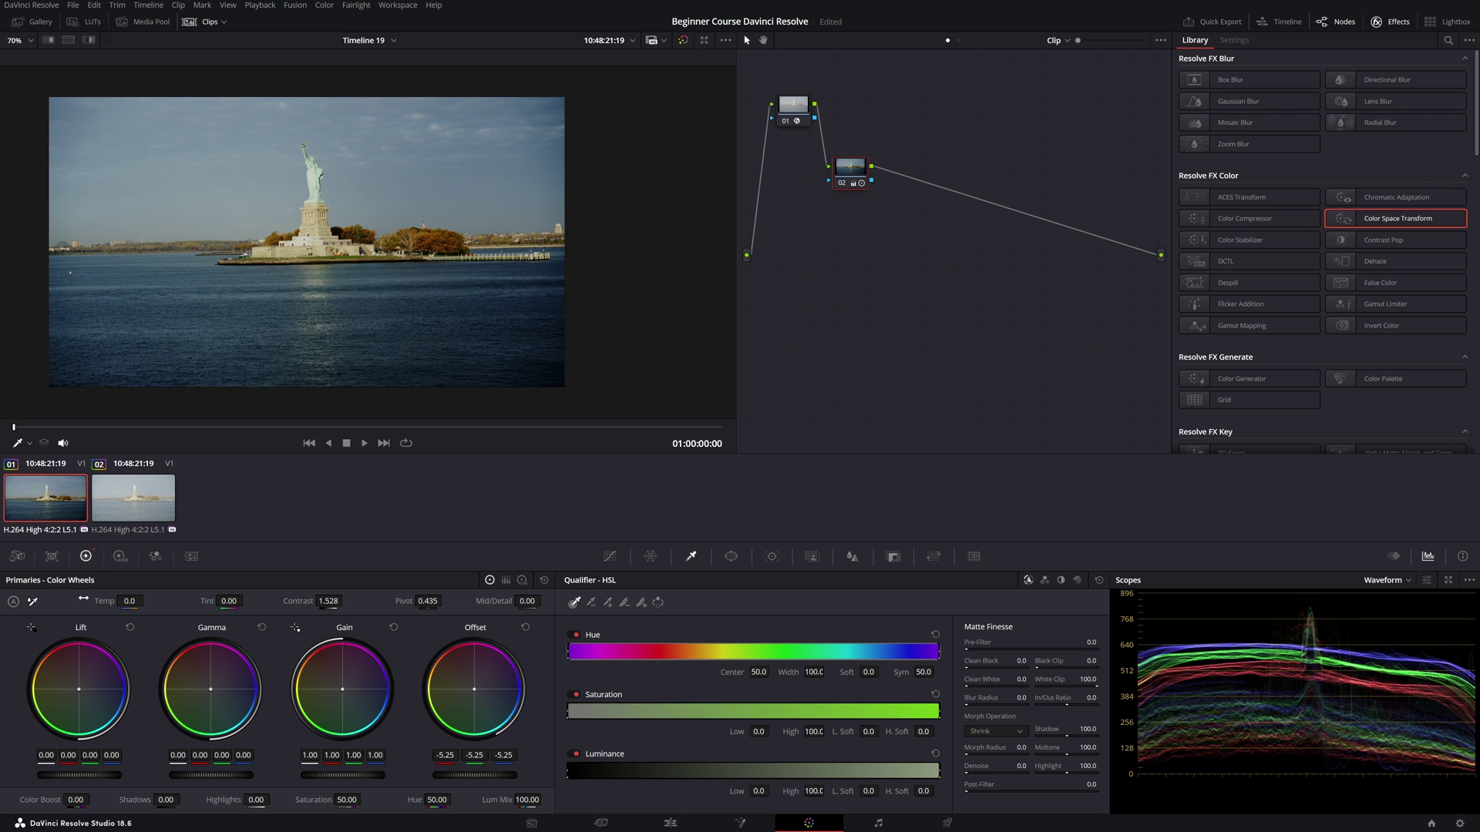
White balance node 02 by sampling the pale stone at the statue's base
{"action": "left_click", "coordinate": [33, 606]}
{"action": "scroll", "coordinate": [279, 304], "scroll_direction": "up", "scroll_amount": 4}
{"action": "left_click_drag", "start_coordinate": [277, 297], "coordinate": [381, 279]}
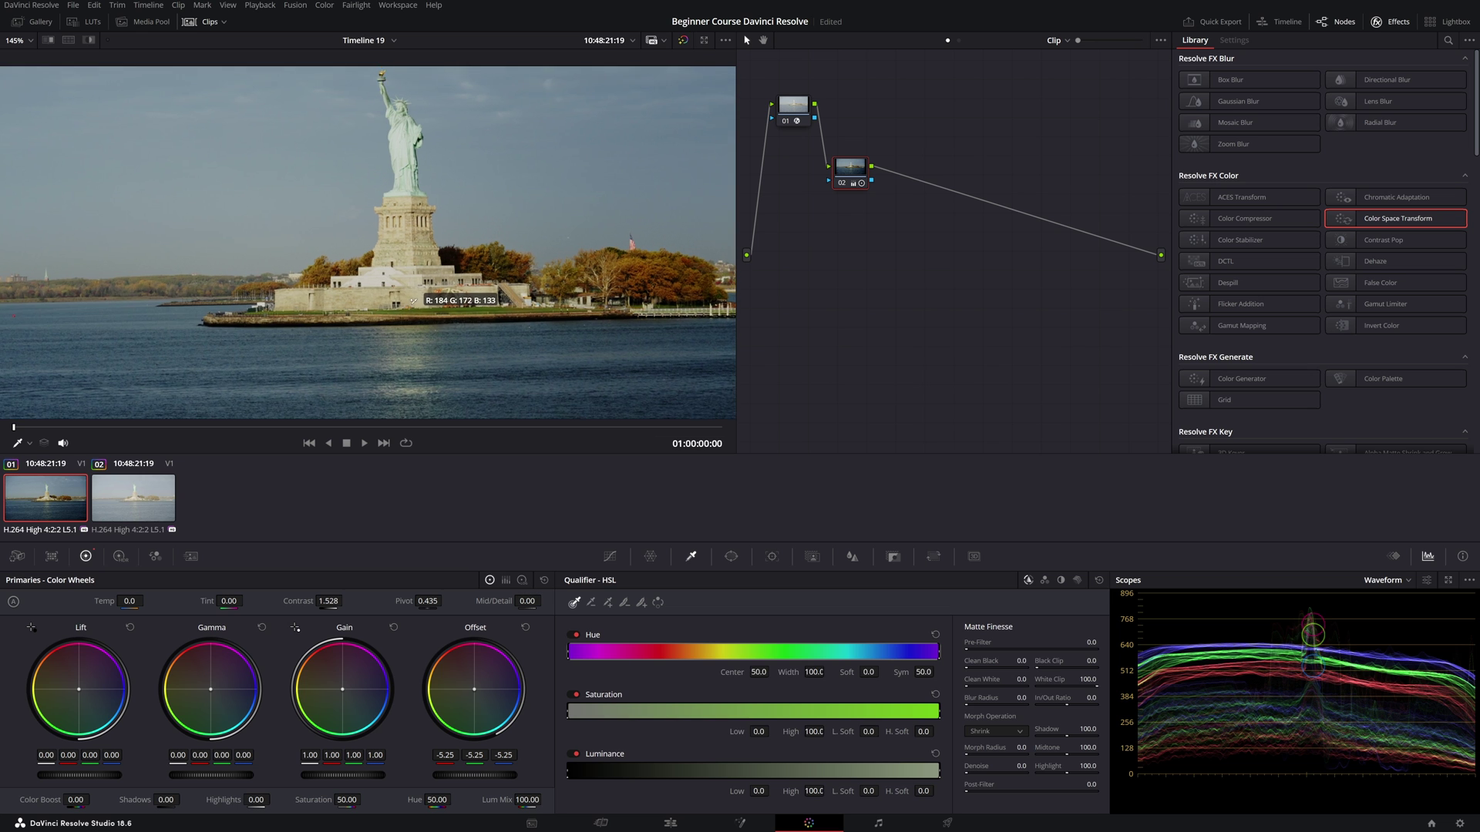
{"action": "left_click", "coordinate": [373, 282]}
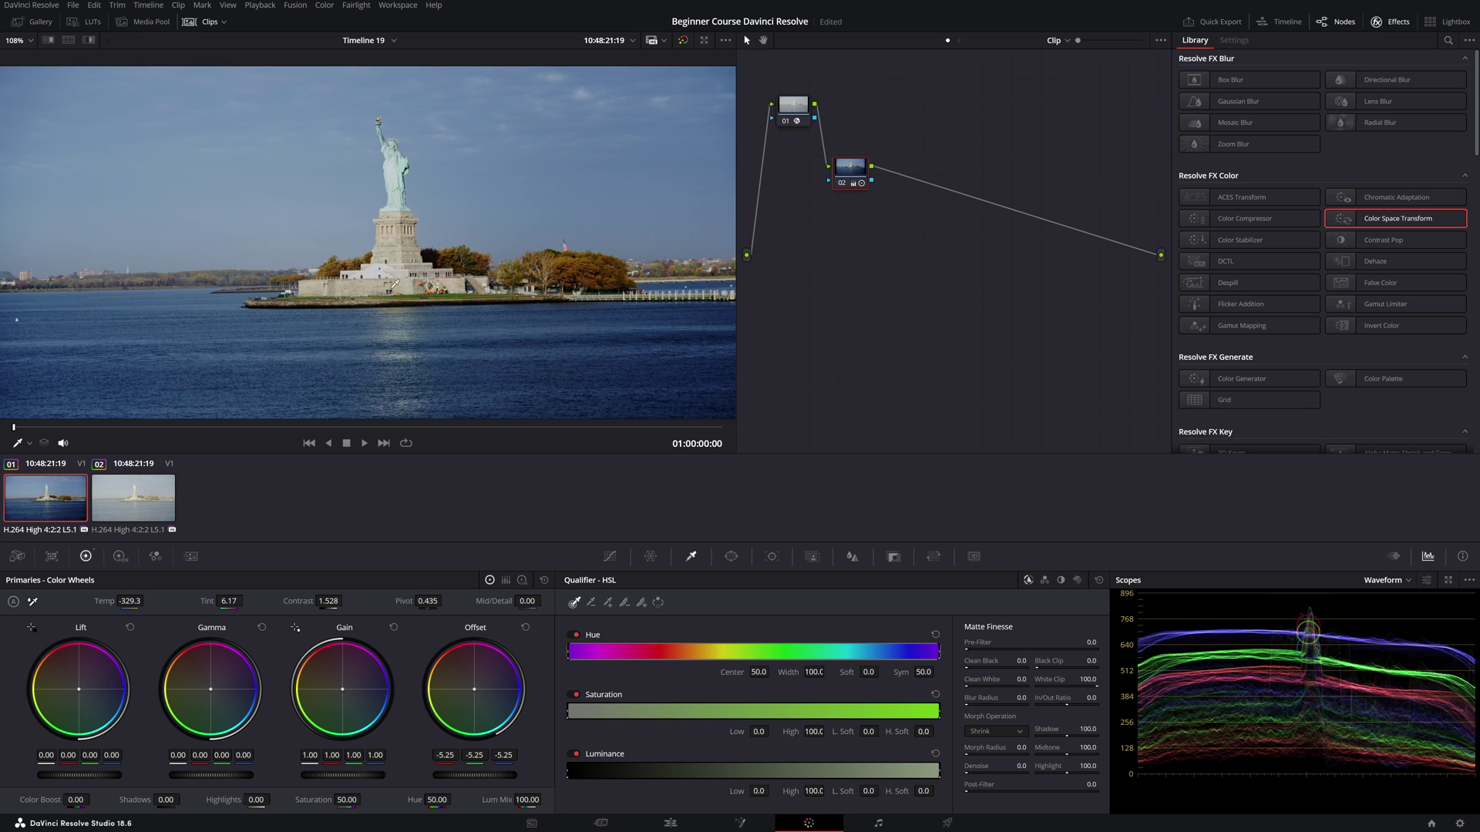
{"action": "scroll", "coordinate": [366, 258], "scroll_direction": "down", "scroll_amount": 4}
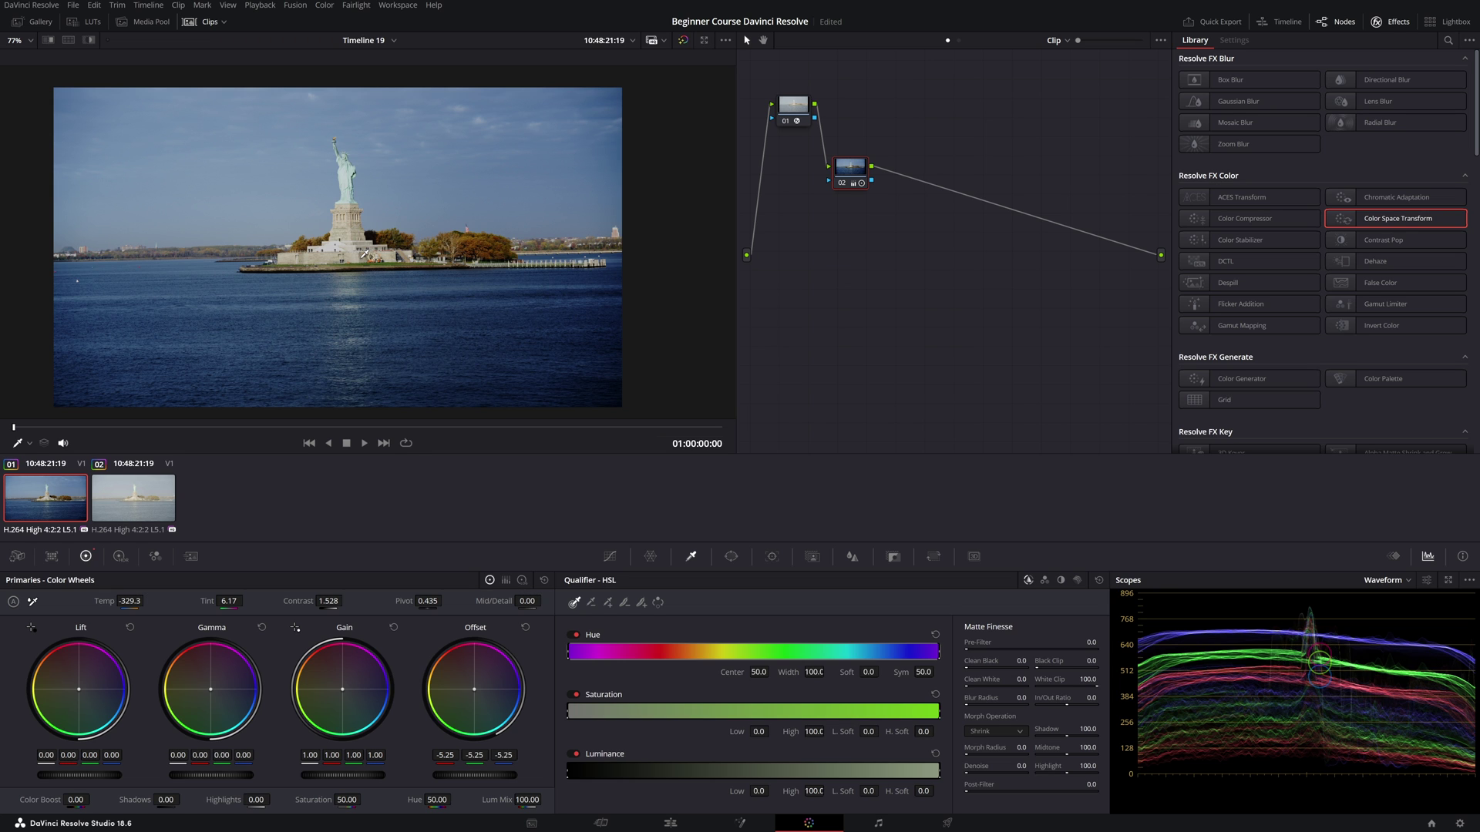
Reposition node 02 below node 01, add a serial node after it and place the new node beside it
{"action": "left_click_drag", "start_coordinate": [848, 182], "coordinate": [850, 163]}
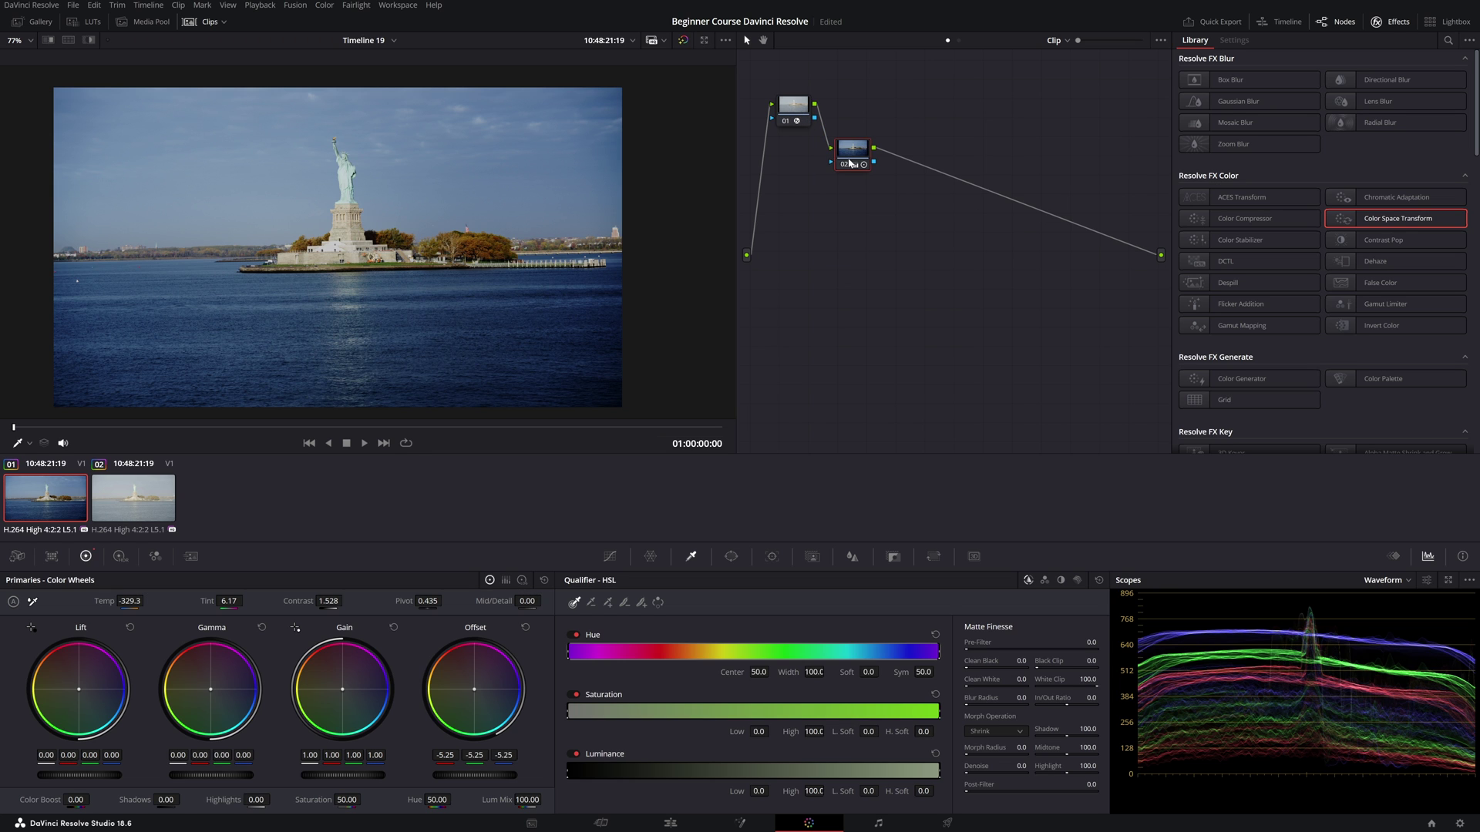
{"action": "left_click", "coordinate": [794, 112]}
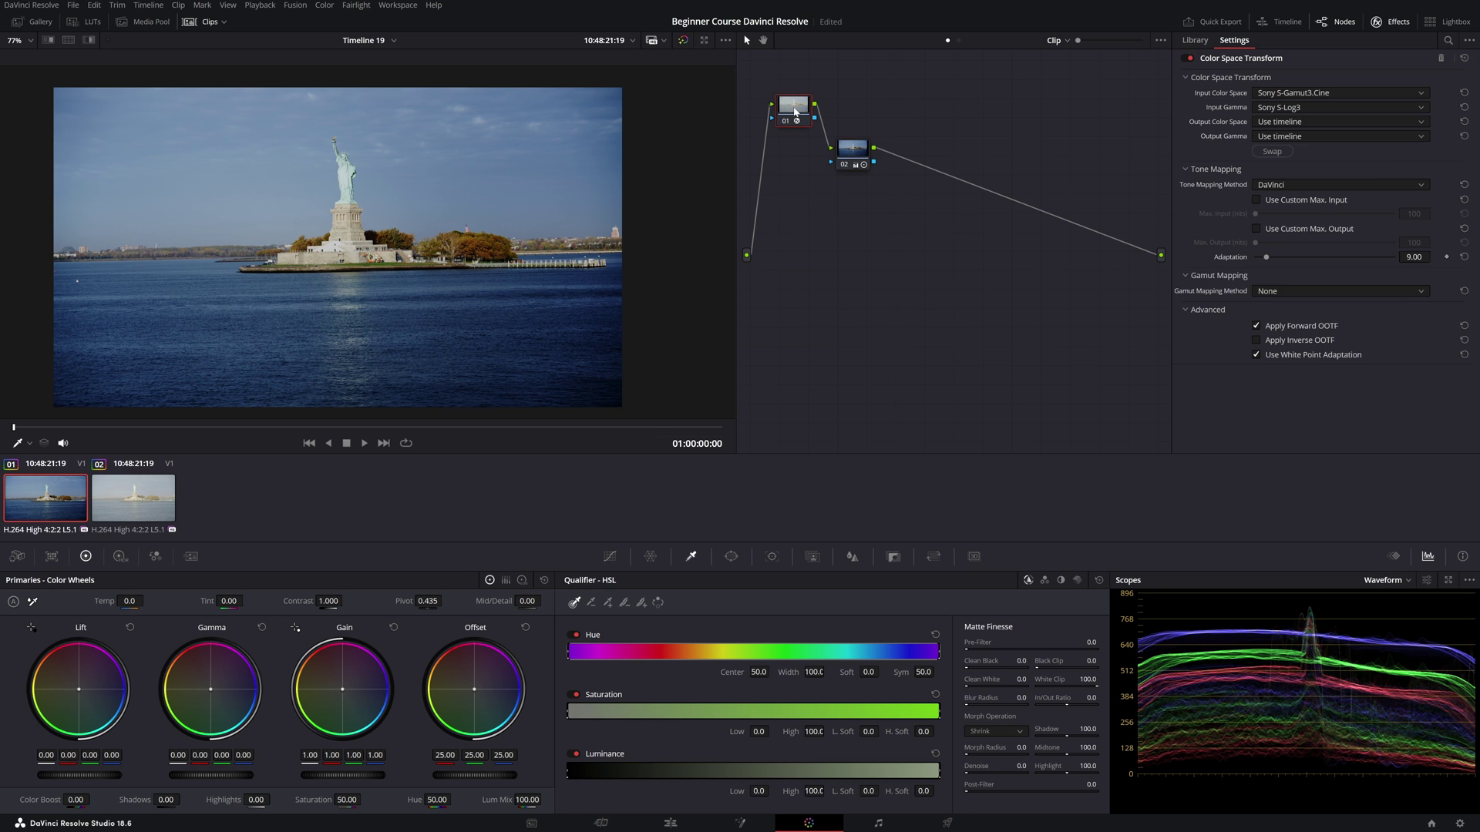
{"action": "left_click", "coordinate": [855, 154]}
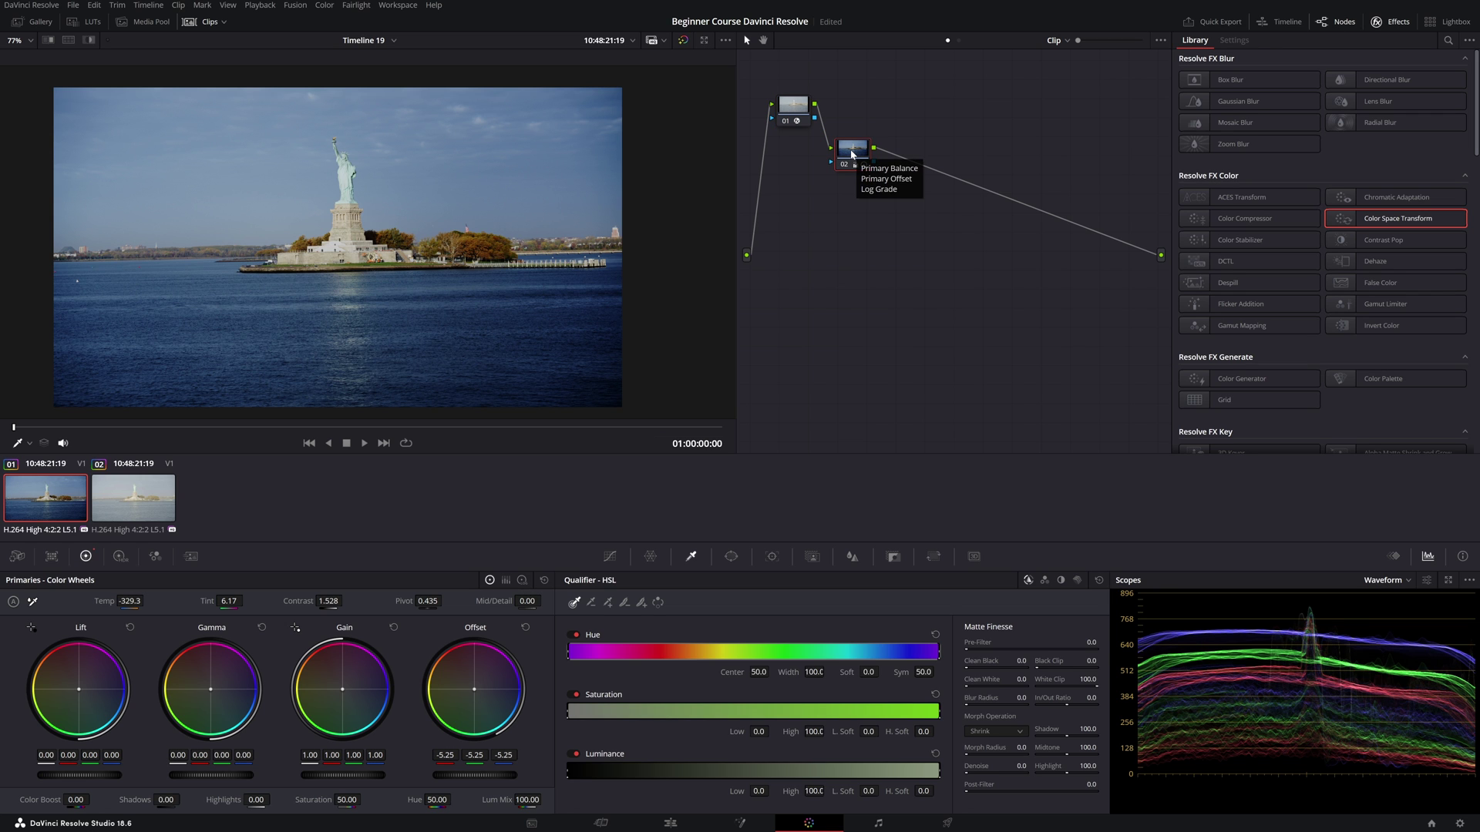
{"action": "left_click_drag", "start_coordinate": [852, 154], "coordinate": [835, 164]}
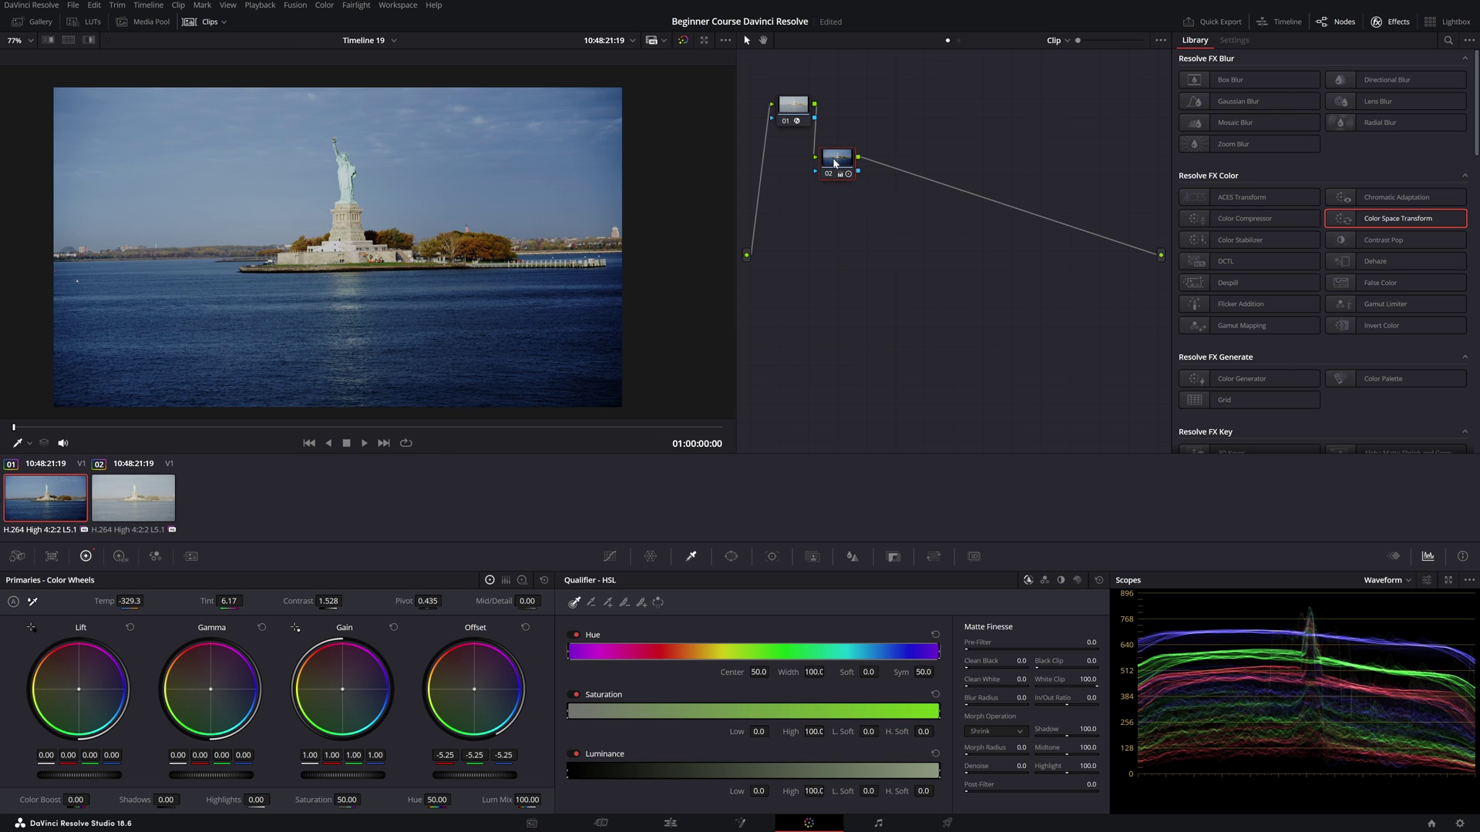
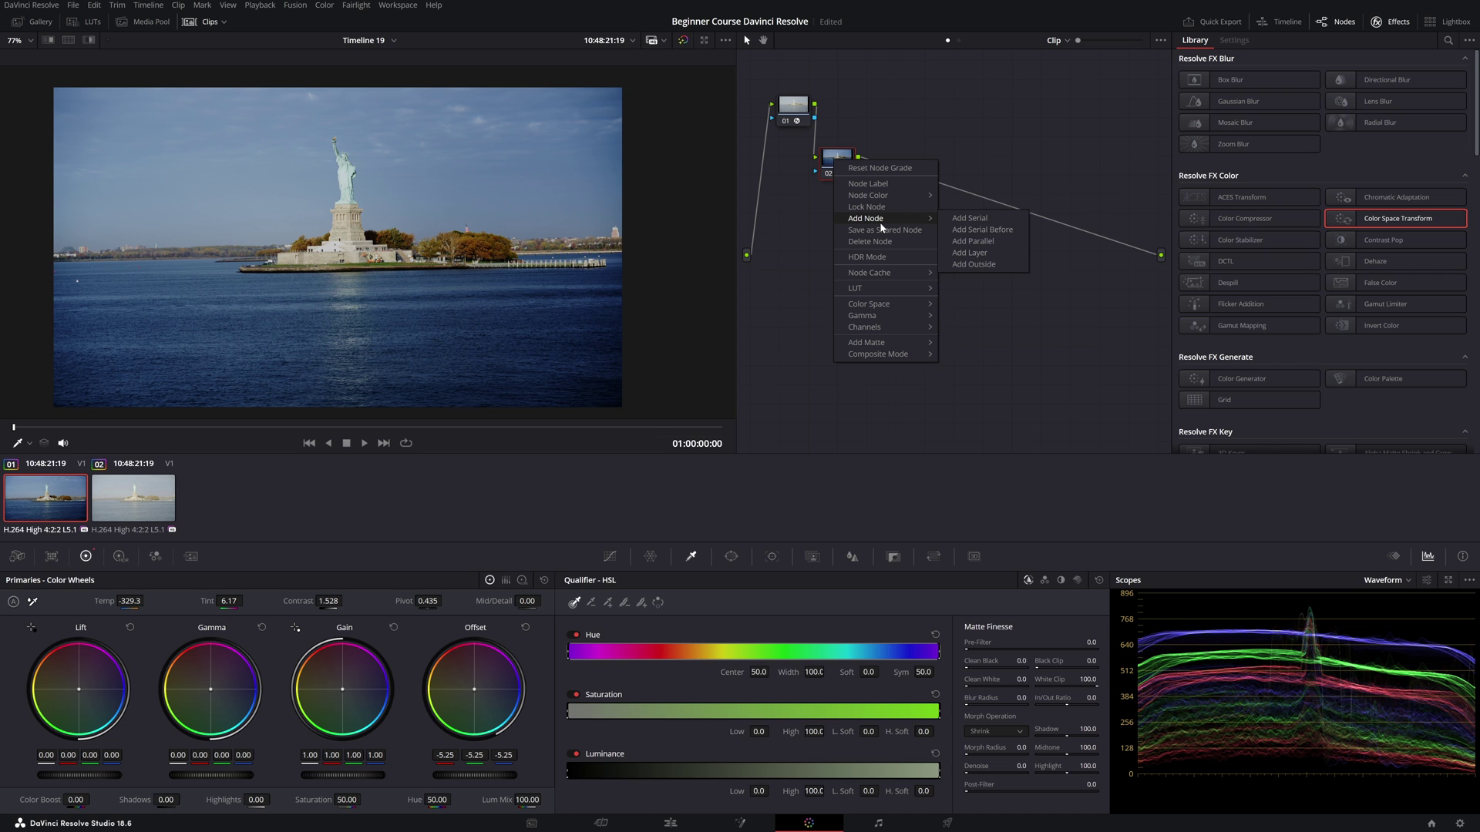
{"action": "left_click", "coordinate": [962, 219]}
{"action": "mouse_move", "coordinate": [894, 158]}
{"action": "left_mouse_down"}
{"action": "mouse_move", "coordinate": [937, 158]}
{"action": "mouse_move", "coordinate": [903, 160]}
{"action": "left_mouse_up"}
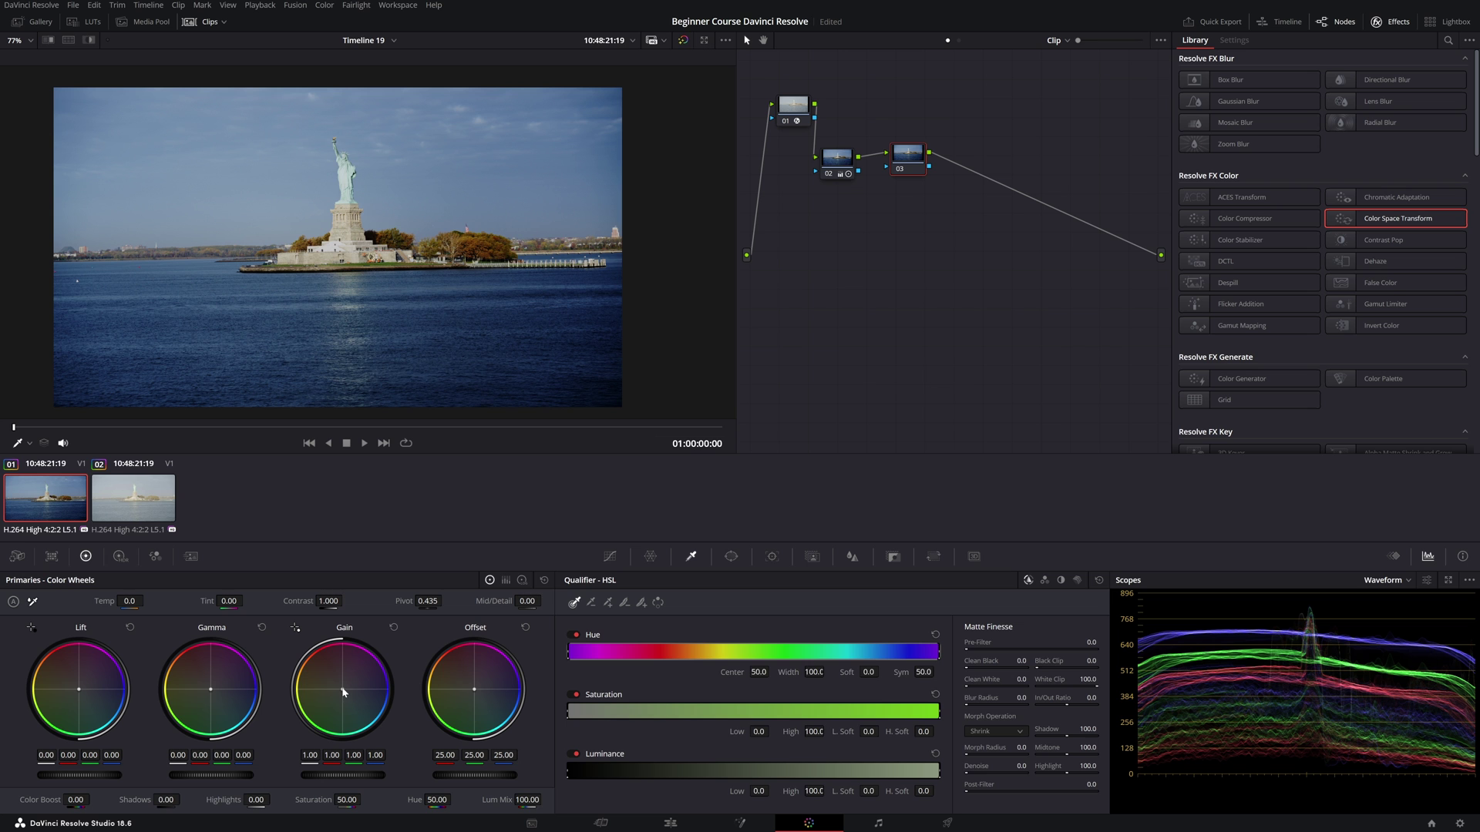
On node 03, push Gain toward orange (1.20, 0.96, 0.79), Gamma toward blue (-0.03, 0.00, 0.03) and Offset toward yellow (25.16, 25.19, 17.51)
{"action": "left_click_drag", "start_coordinate": [342, 689], "coordinate": [337, 685]}
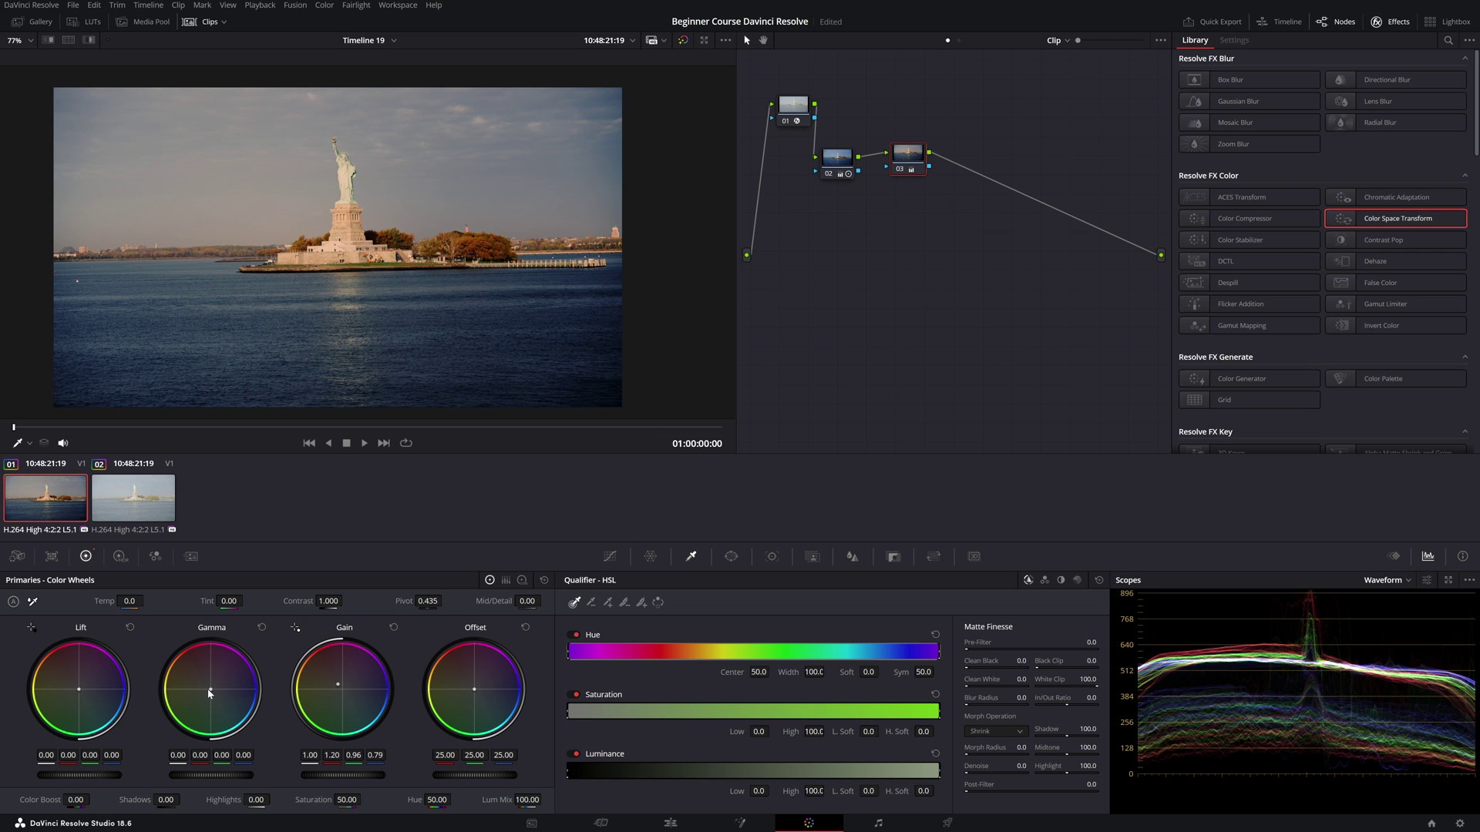
{"action": "left_click_drag", "start_coordinate": [211, 689], "coordinate": [215, 694]}
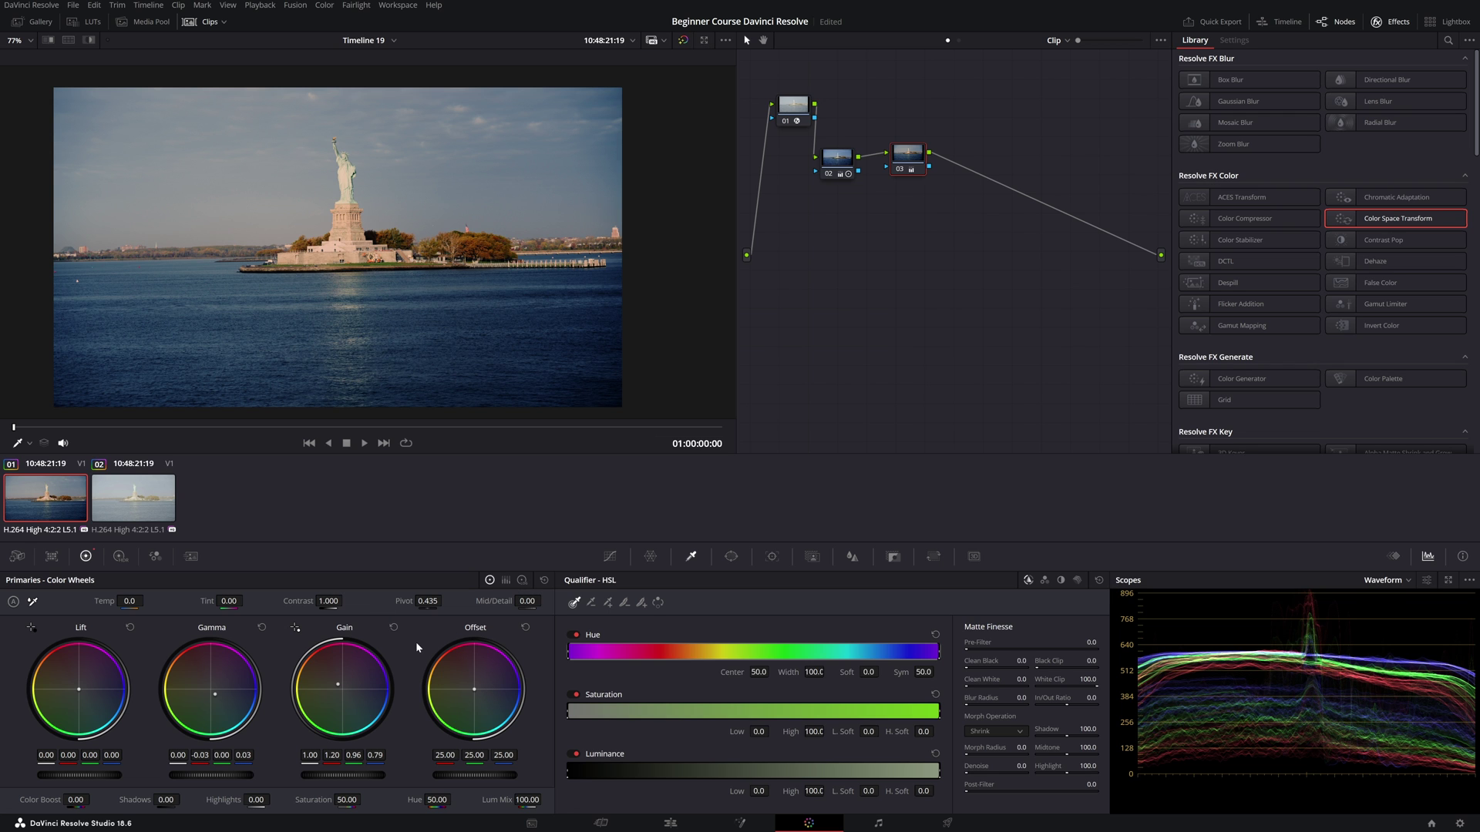
{"action": "left_click_drag", "start_coordinate": [461, 680], "coordinate": [454, 679]}
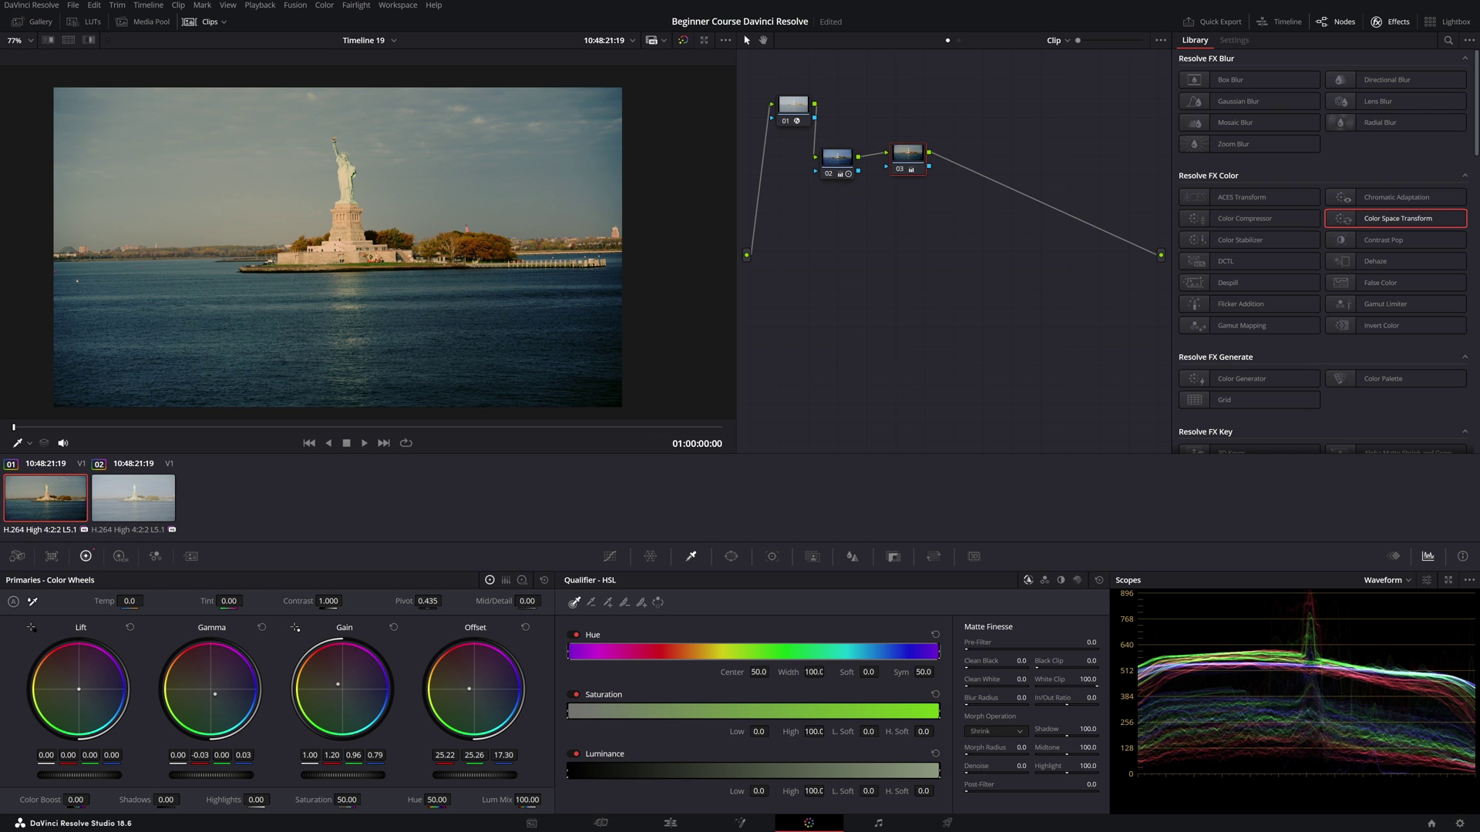
{"action": "scroll", "coordinate": [339, 235], "scroll_direction": "down", "scroll_amount": 1}
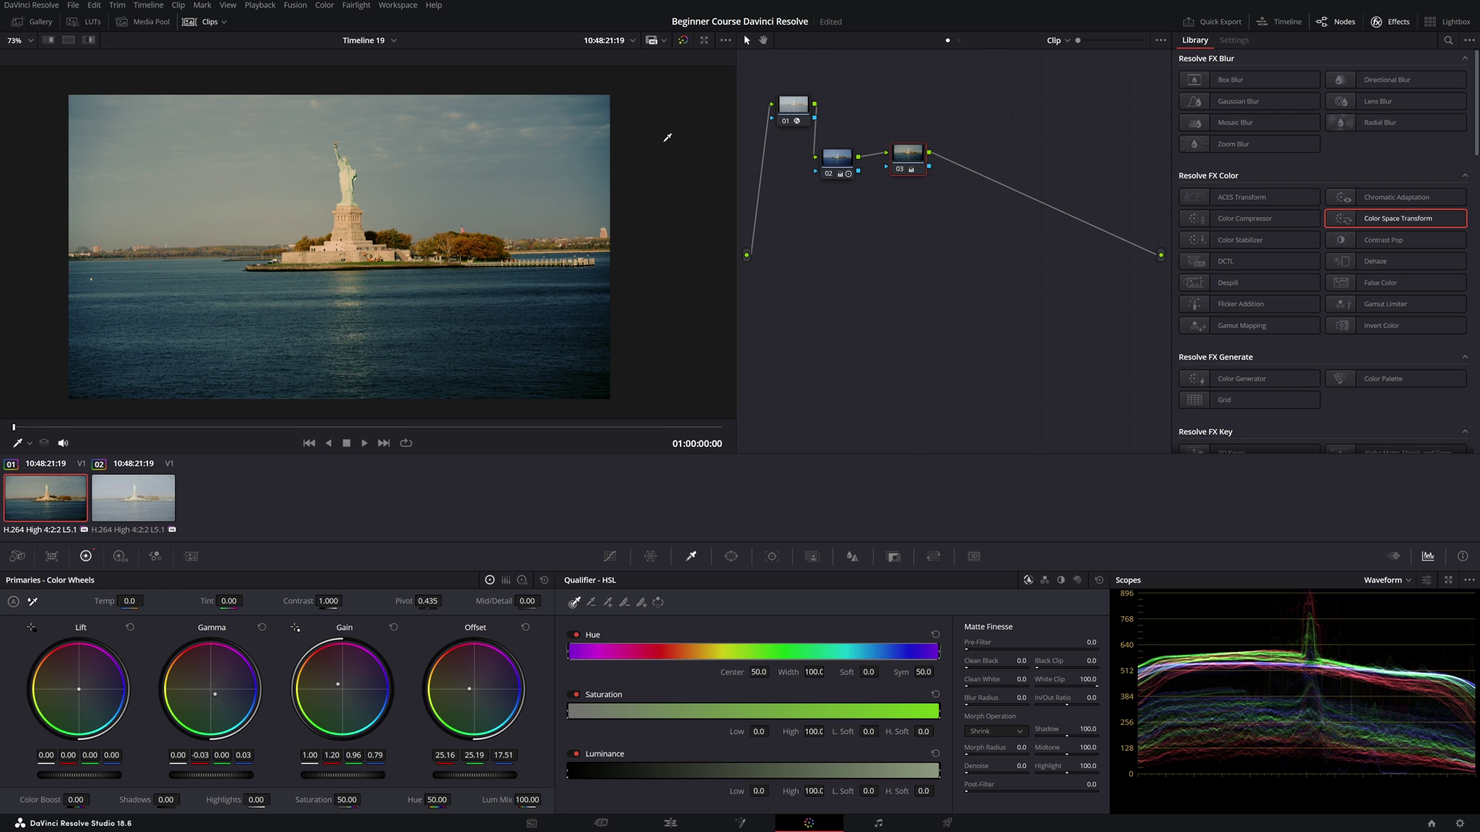
Bypass and restore all grades repeatedly to compare the original clip with the graded image
{"action": "left_click", "coordinate": [683, 41]}
{"action": "left_click", "coordinate": [683, 41]}
{"action": "left_click", "coordinate": [683, 41]}
{"action": "left_click", "coordinate": [683, 40]}
Line up node 03 with node 02, toggle node 03 off and on to judge its effect, and disable both nodes
{"action": "mouse_move", "coordinate": [909, 157]}
{"action": "left_mouse_down"}
{"action": "mouse_move", "coordinate": [898, 154]}
{"action": "mouse_move", "coordinate": [933, 173]}
{"action": "mouse_move", "coordinate": [907, 168]}
{"action": "left_mouse_up"}
{"action": "key", "text": "ctrl+d"}
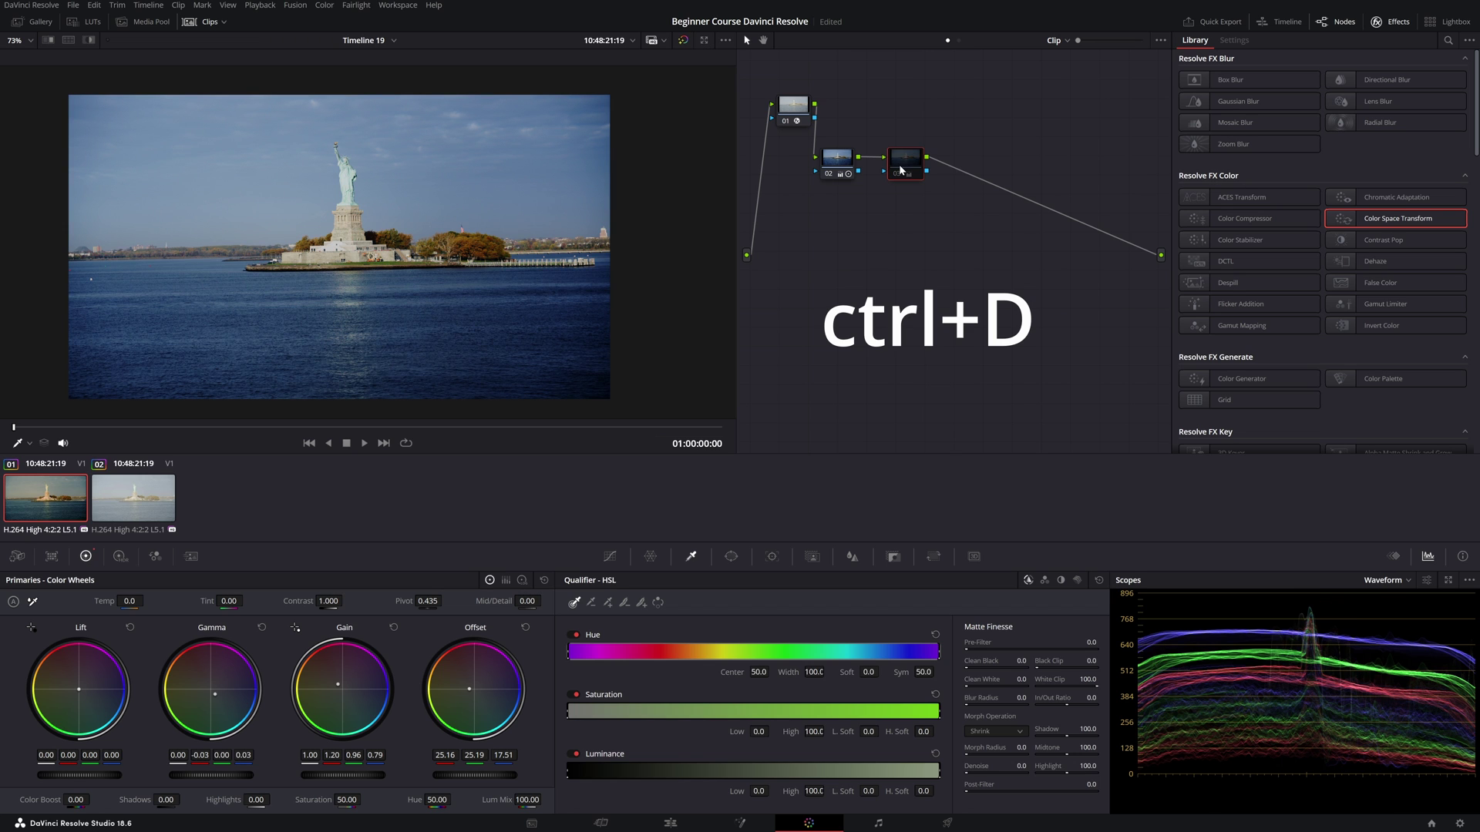
{"action": "mouse_move", "coordinate": [912, 159]}
{"action": "left_mouse_down"}
{"action": "mouse_move", "coordinate": [970, 173]}
{"action": "mouse_move", "coordinate": [886, 158]}
{"action": "mouse_move", "coordinate": [899, 162]}
{"action": "left_mouse_up"}
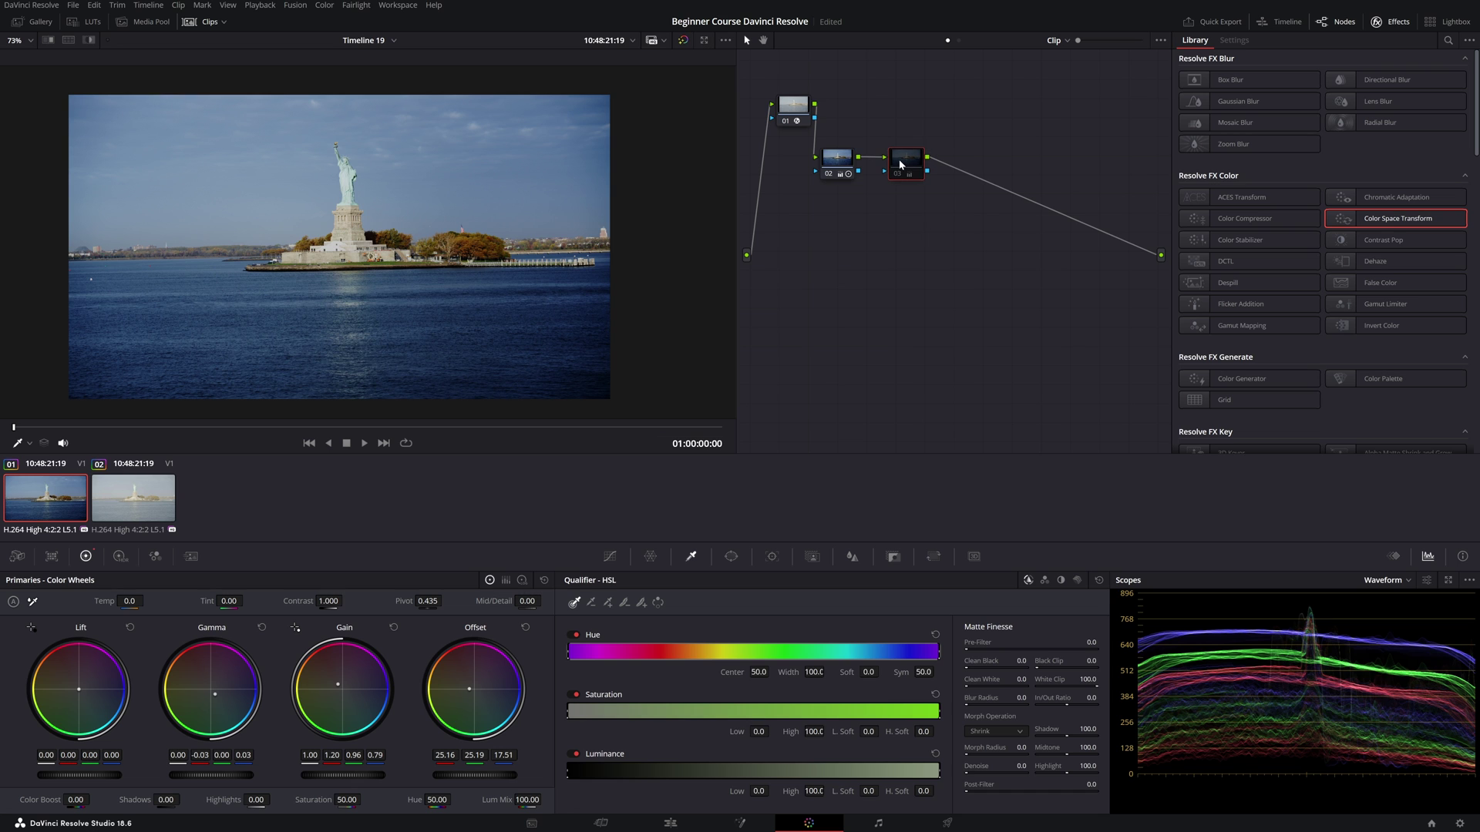
{"action": "key", "text": "ctrl+d"}
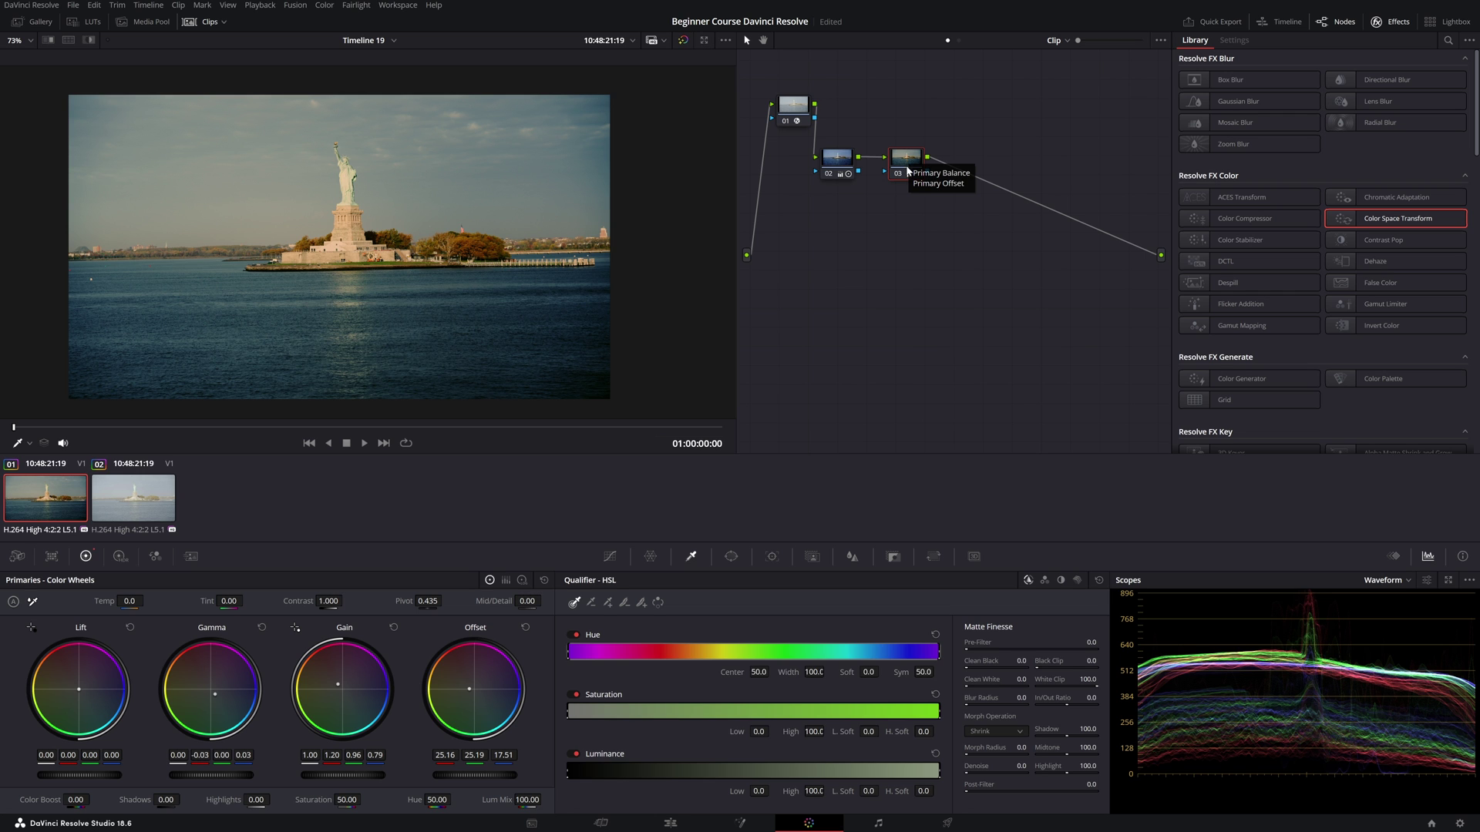
{"action": "key", "text": "ctrl+d"}
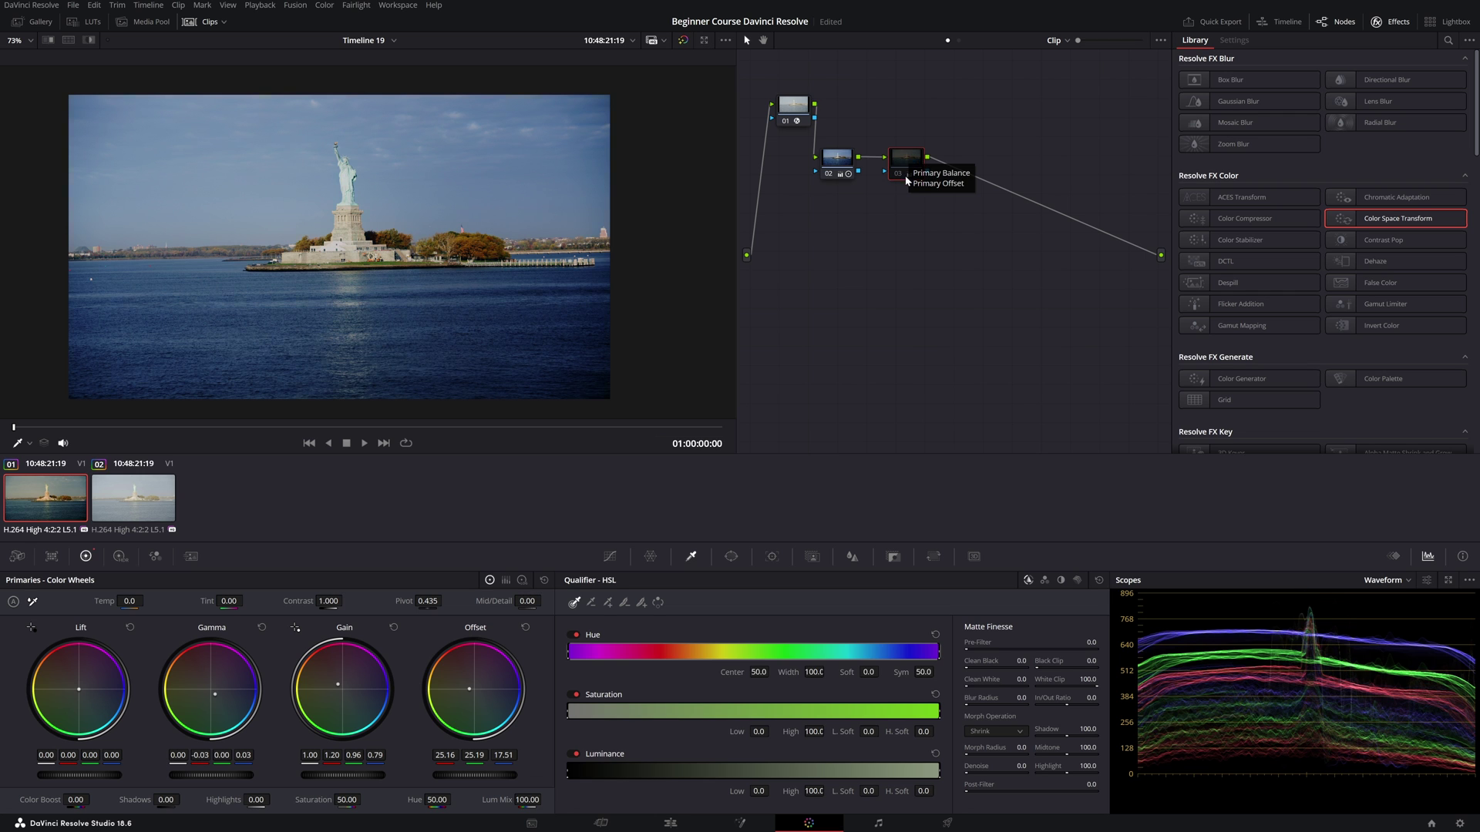
{"action": "left_click", "coordinate": [838, 168]}
{"action": "key", "text": "ctrl+d"}
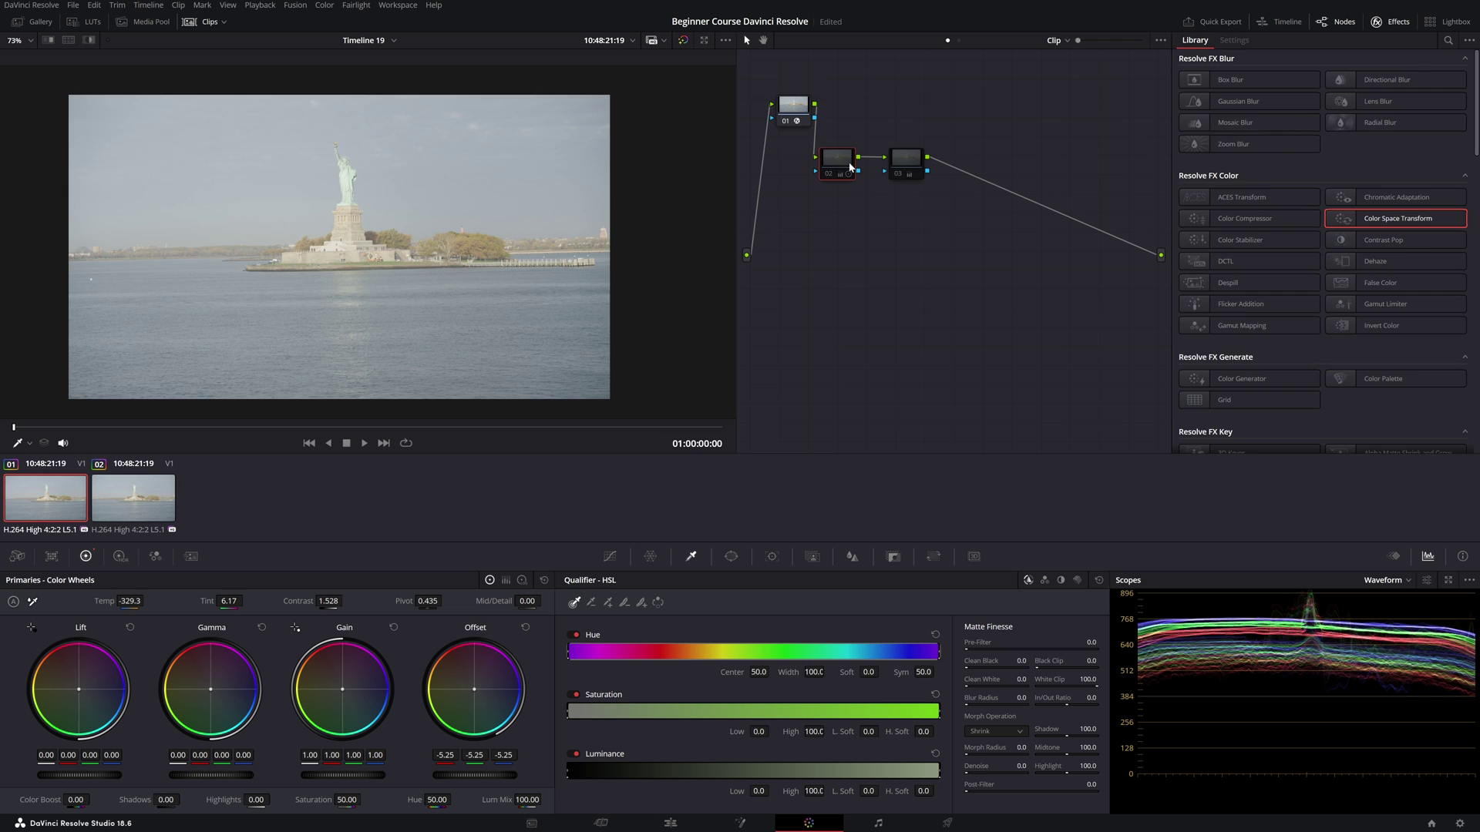
Line up nodes 01, 02 and 03 in one row and re-enable the disabled nodes one by one to review each grading stage
{"action": "left_click_drag", "start_coordinate": [808, 107], "coordinate": [799, 116]}
{"action": "key", "text": "ctrl+d"}
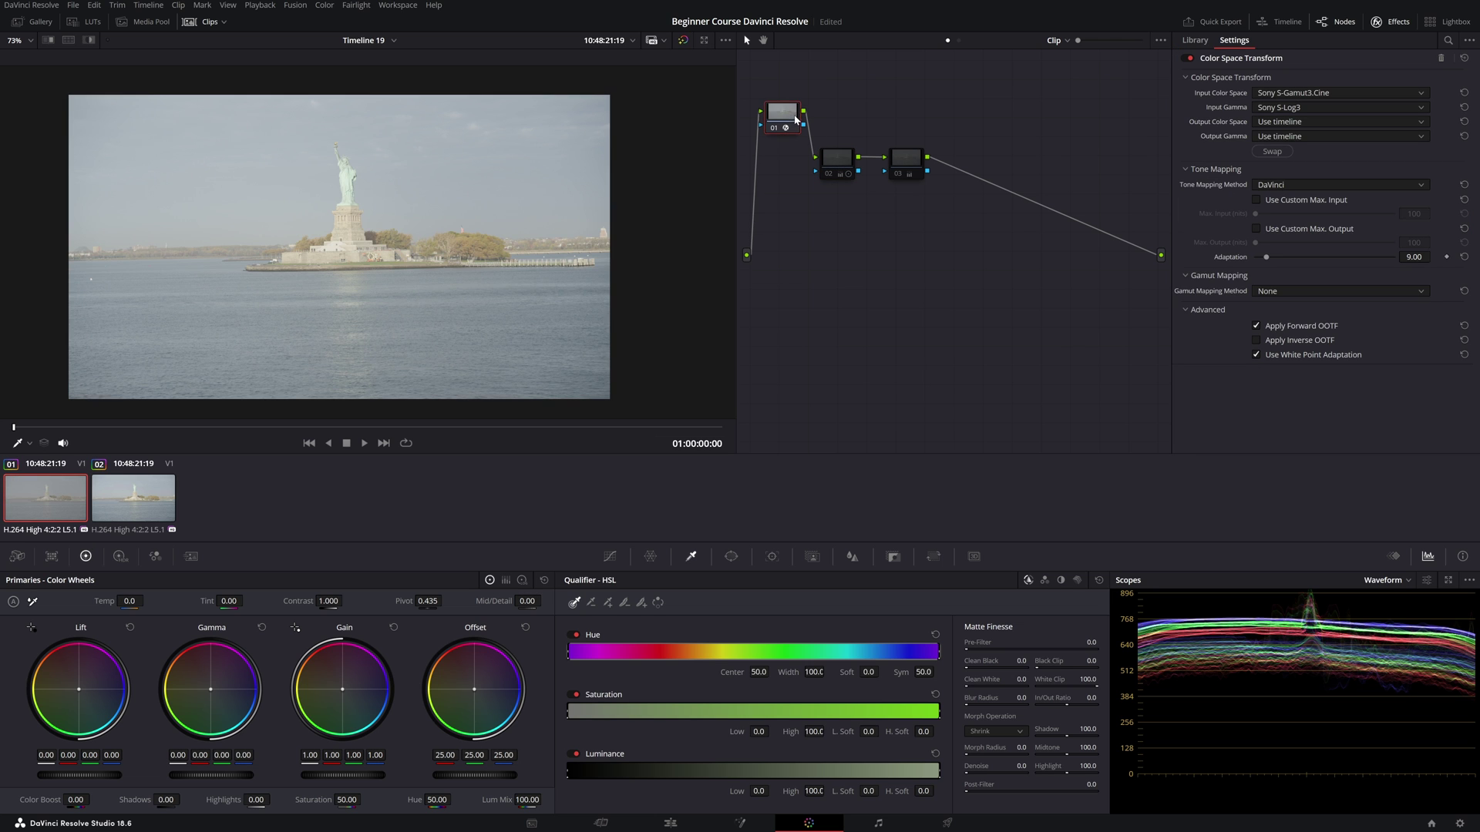
{"action": "left_click_drag", "start_coordinate": [848, 168], "coordinate": [846, 125]}
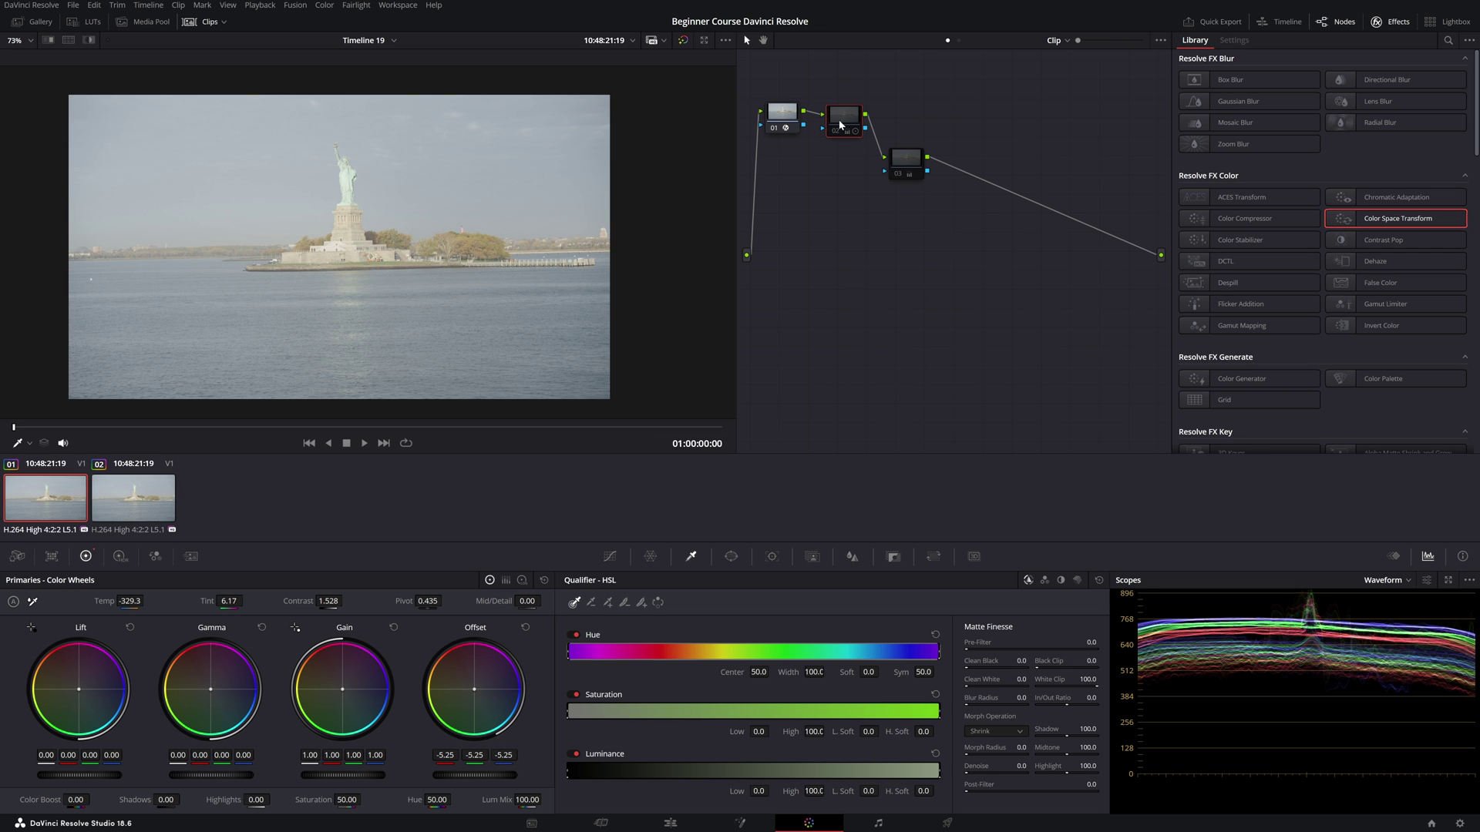
{"action": "key", "text": "ctrl+d"}
{"action": "left_click_drag", "start_coordinate": [908, 169], "coordinate": [912, 128]}
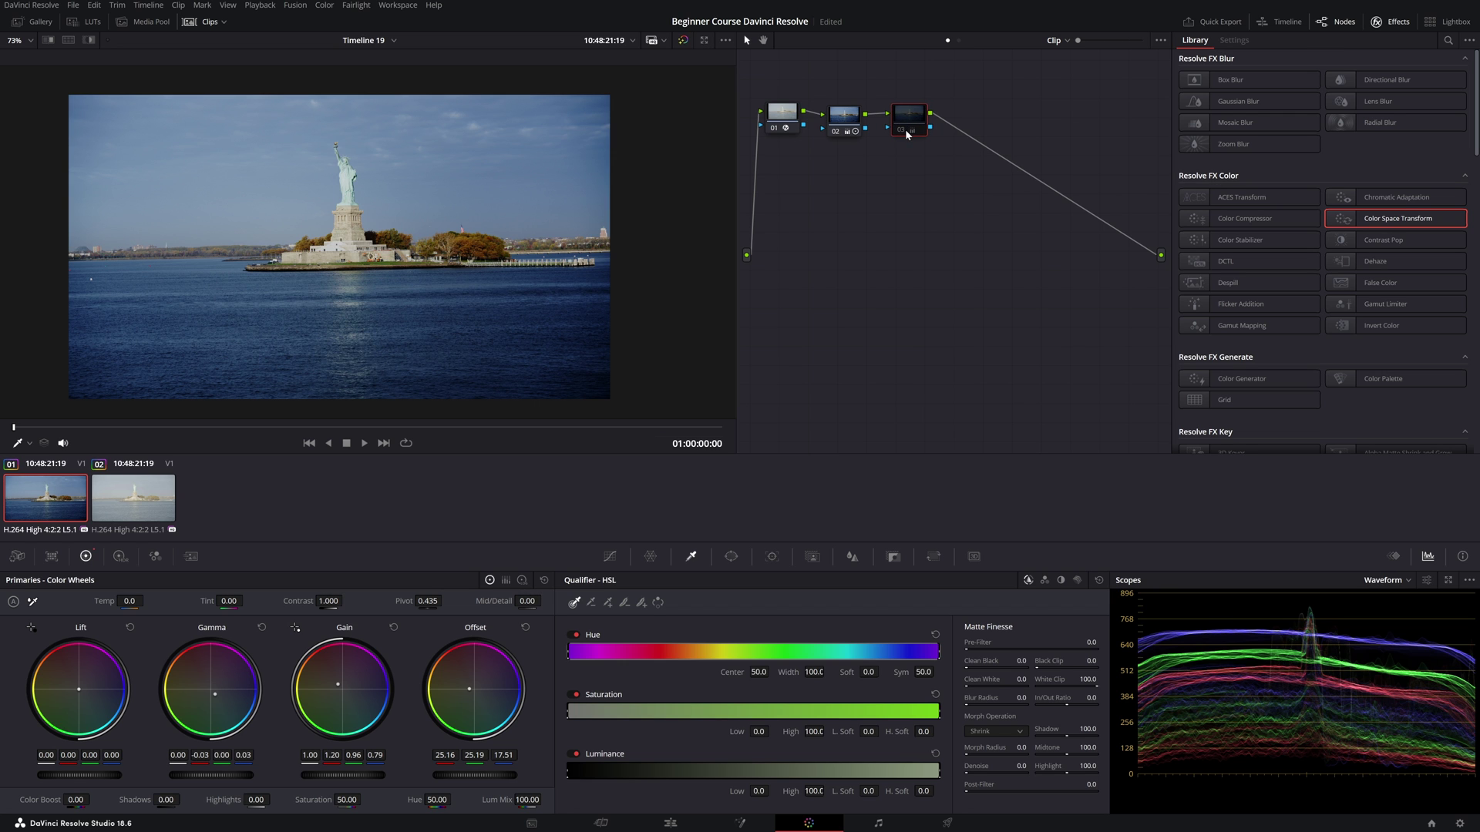
{"action": "left_click", "coordinate": [903, 130]}
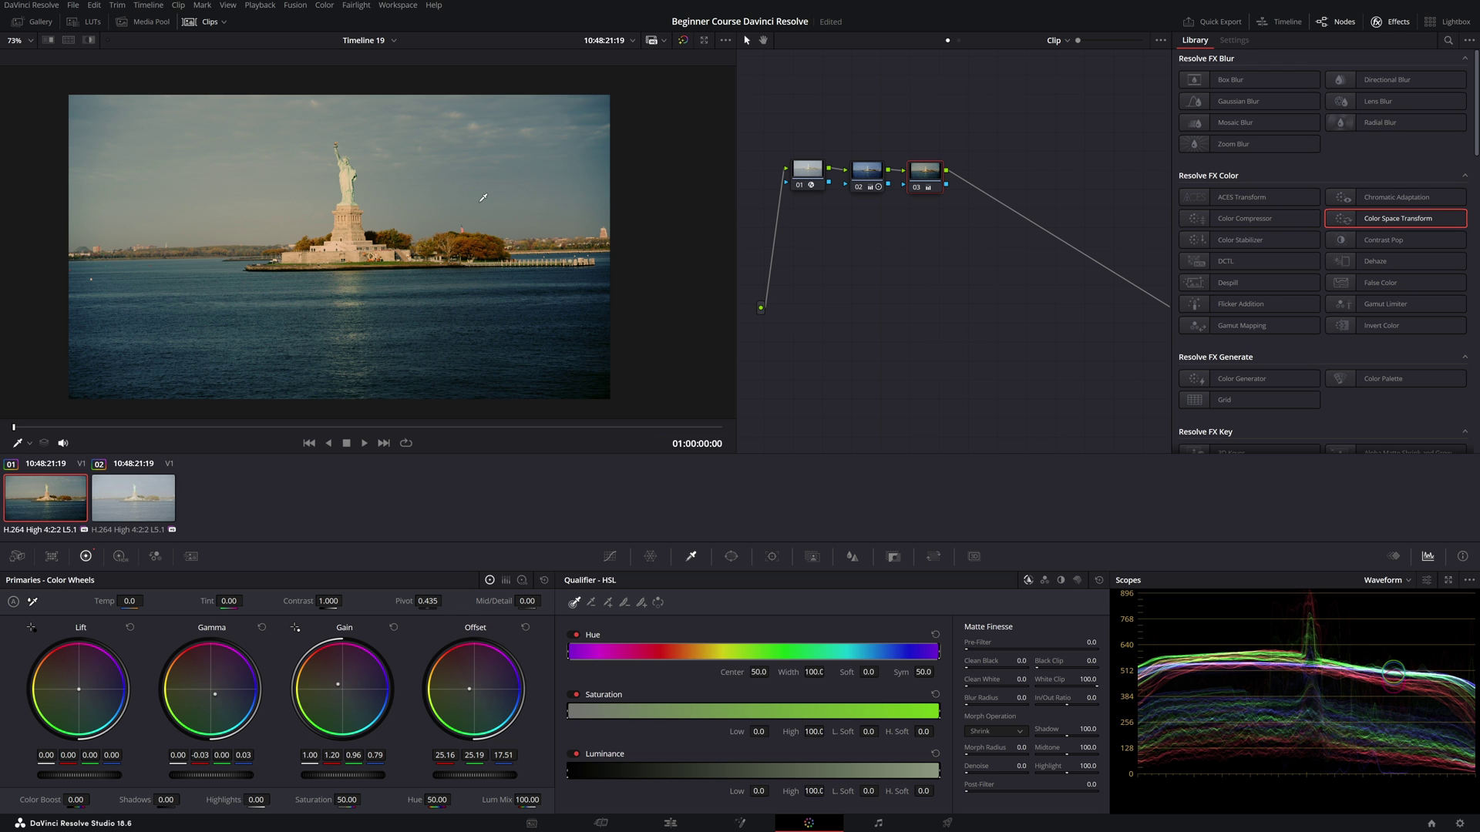
Examine the graded statue and pedestal up close at 300% zoom and fit the image to the viewer again
{"action": "scroll", "coordinate": [483, 198], "scroll_direction": "up", "scroll_amount": 5}
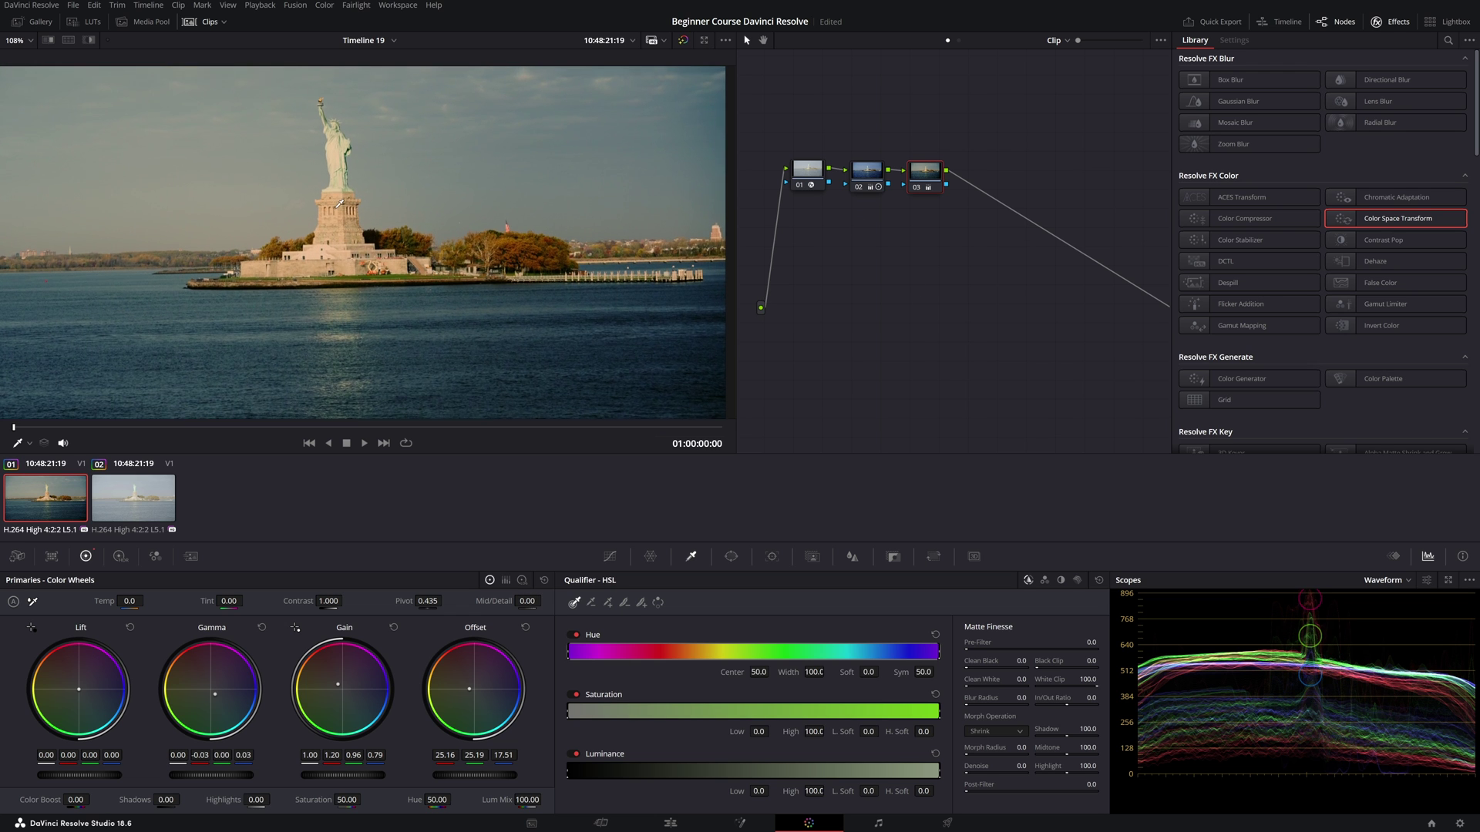
{"action": "scroll", "coordinate": [331, 192], "scroll_direction": "down", "scroll_amount": 2}
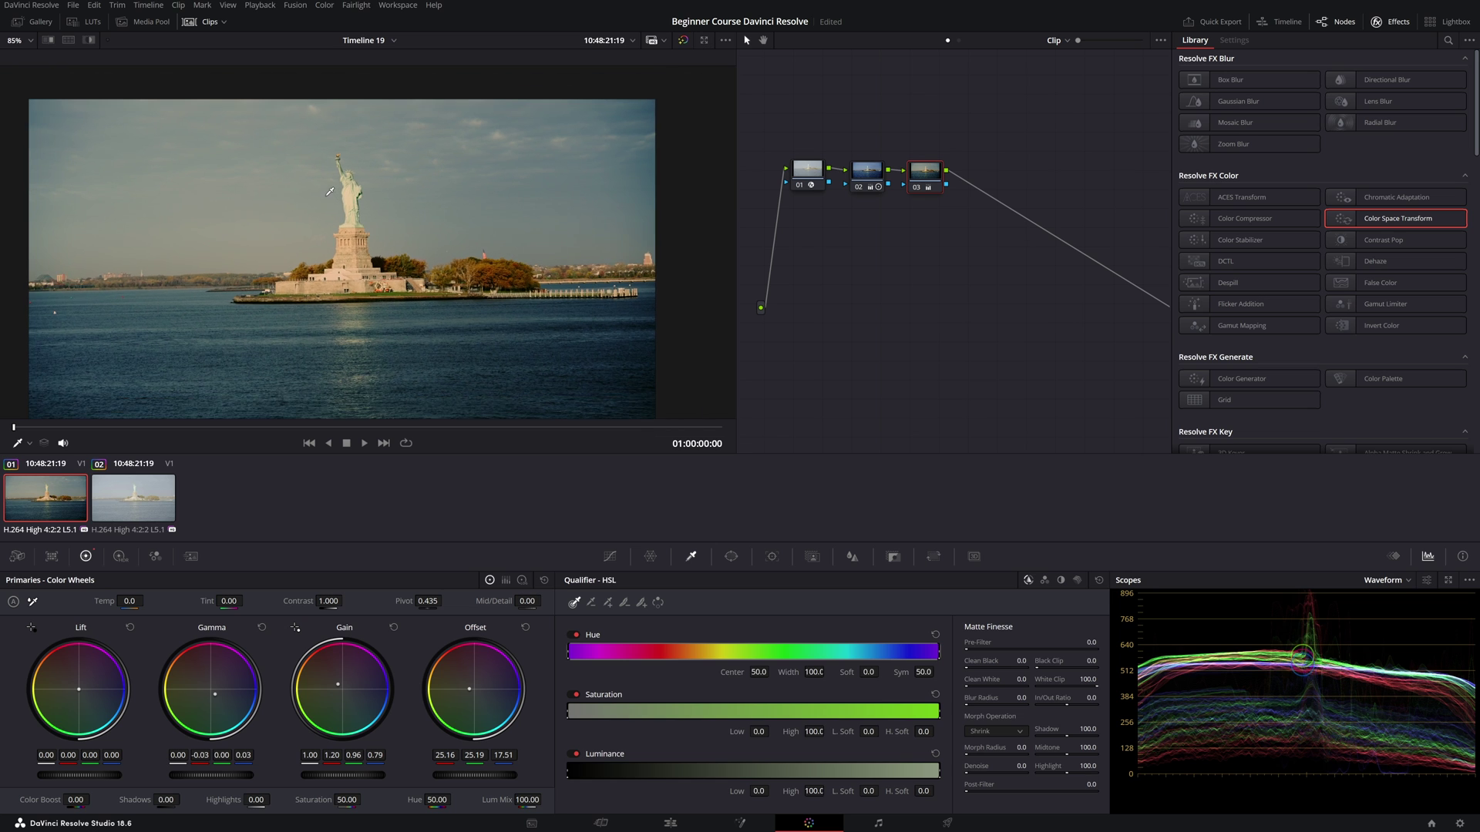
{"action": "scroll", "coordinate": [330, 192], "scroll_direction": "down", "scroll_amount": 1}
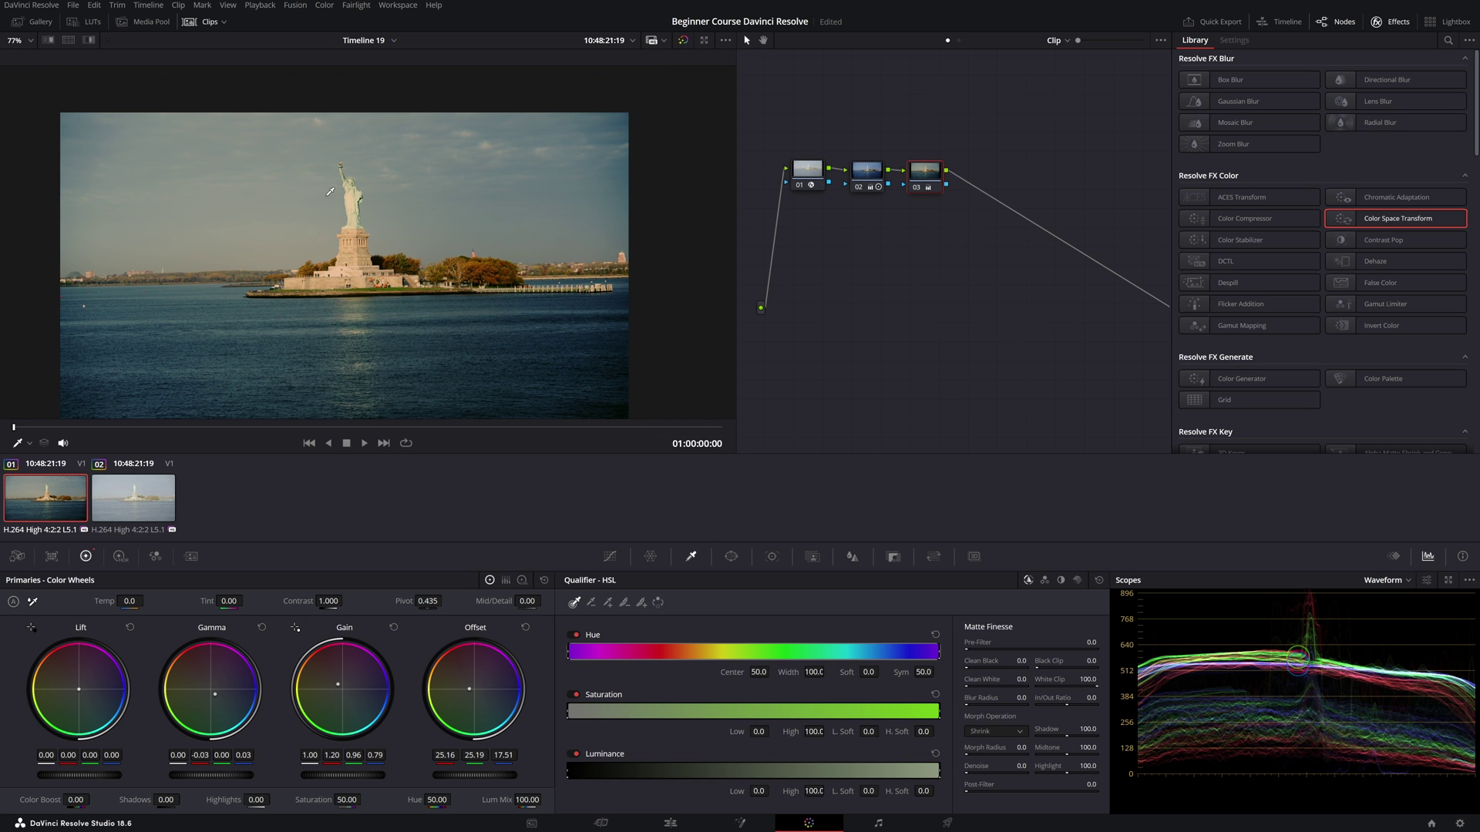
{"action": "left_click", "coordinate": [30, 42]}
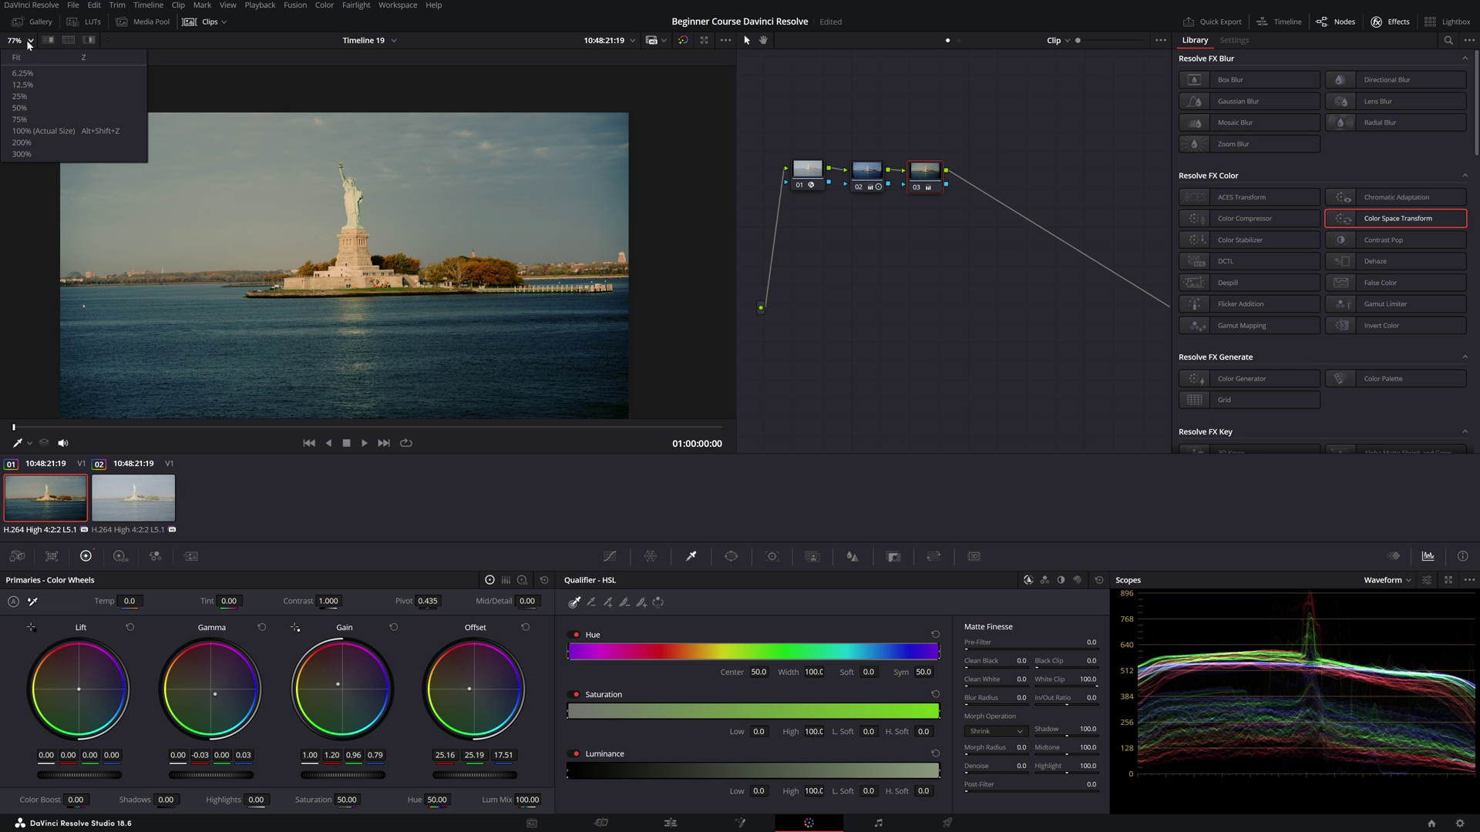
{"action": "left_click", "coordinate": [21, 154]}
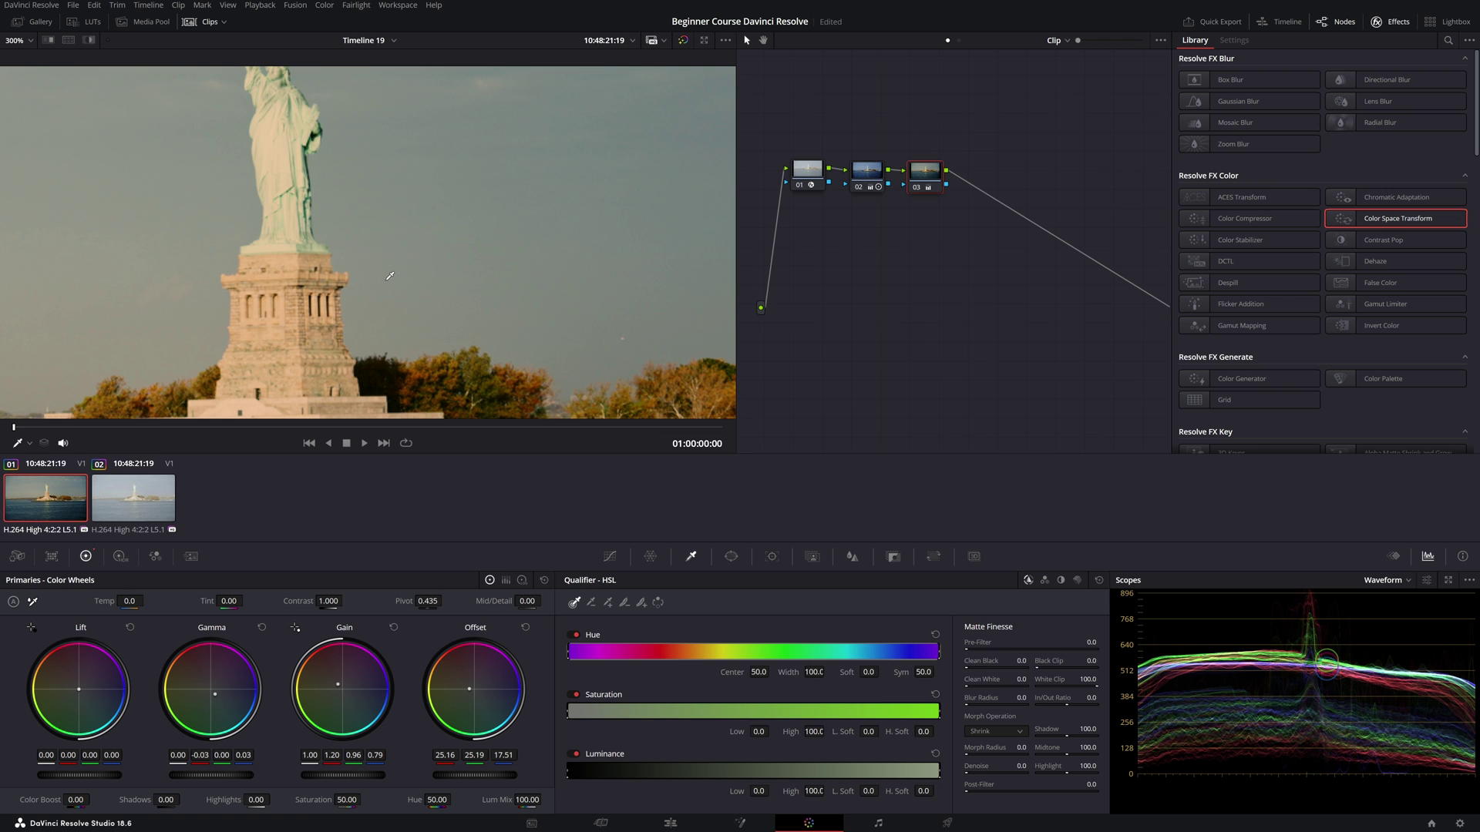
{"action": "left_click_drag", "start_coordinate": [390, 276], "coordinate": [403, 160]}
{"action": "left_click", "coordinate": [30, 41]}
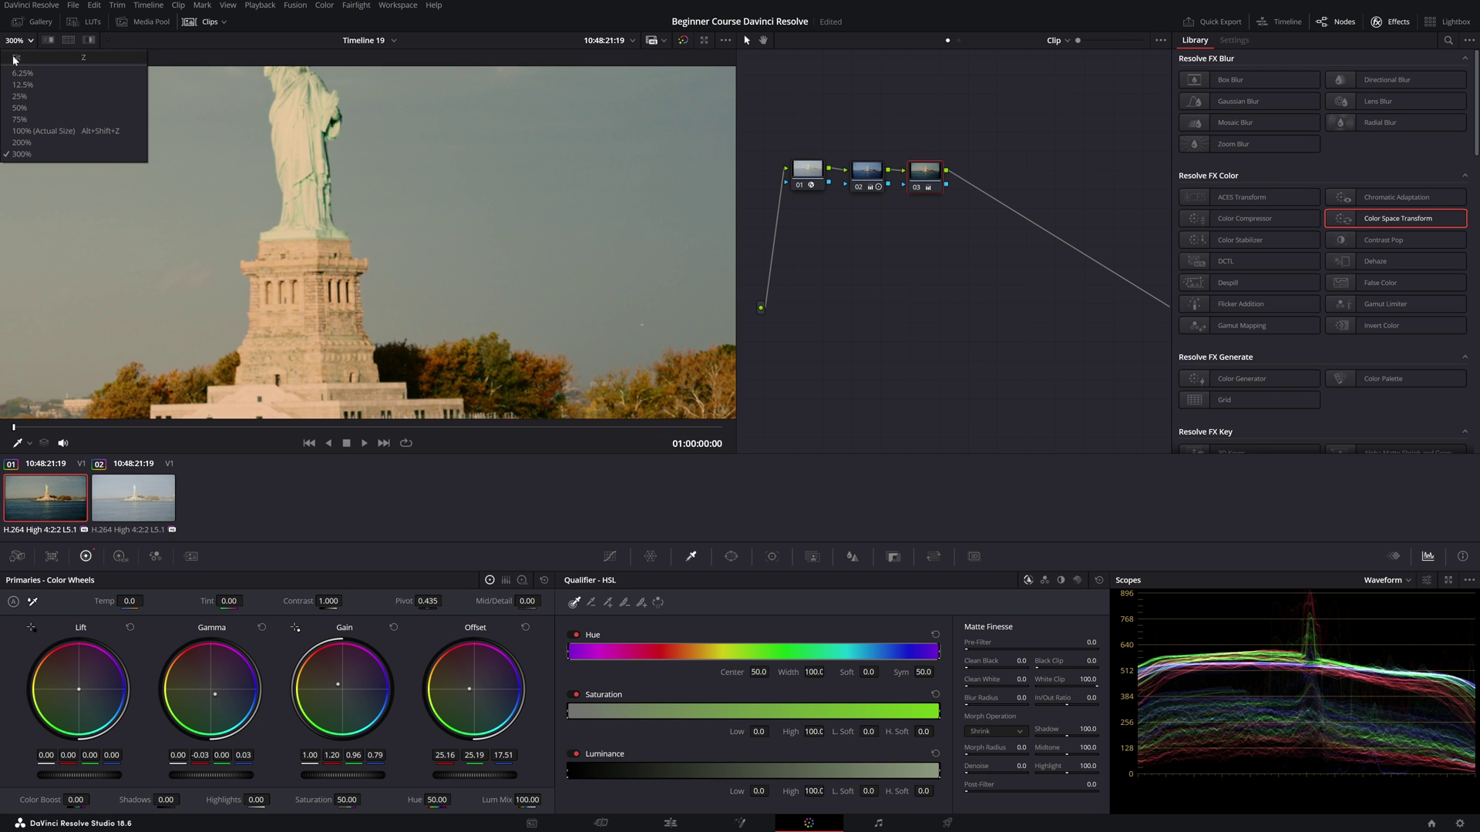
{"action": "left_click", "coordinate": [13, 60]}
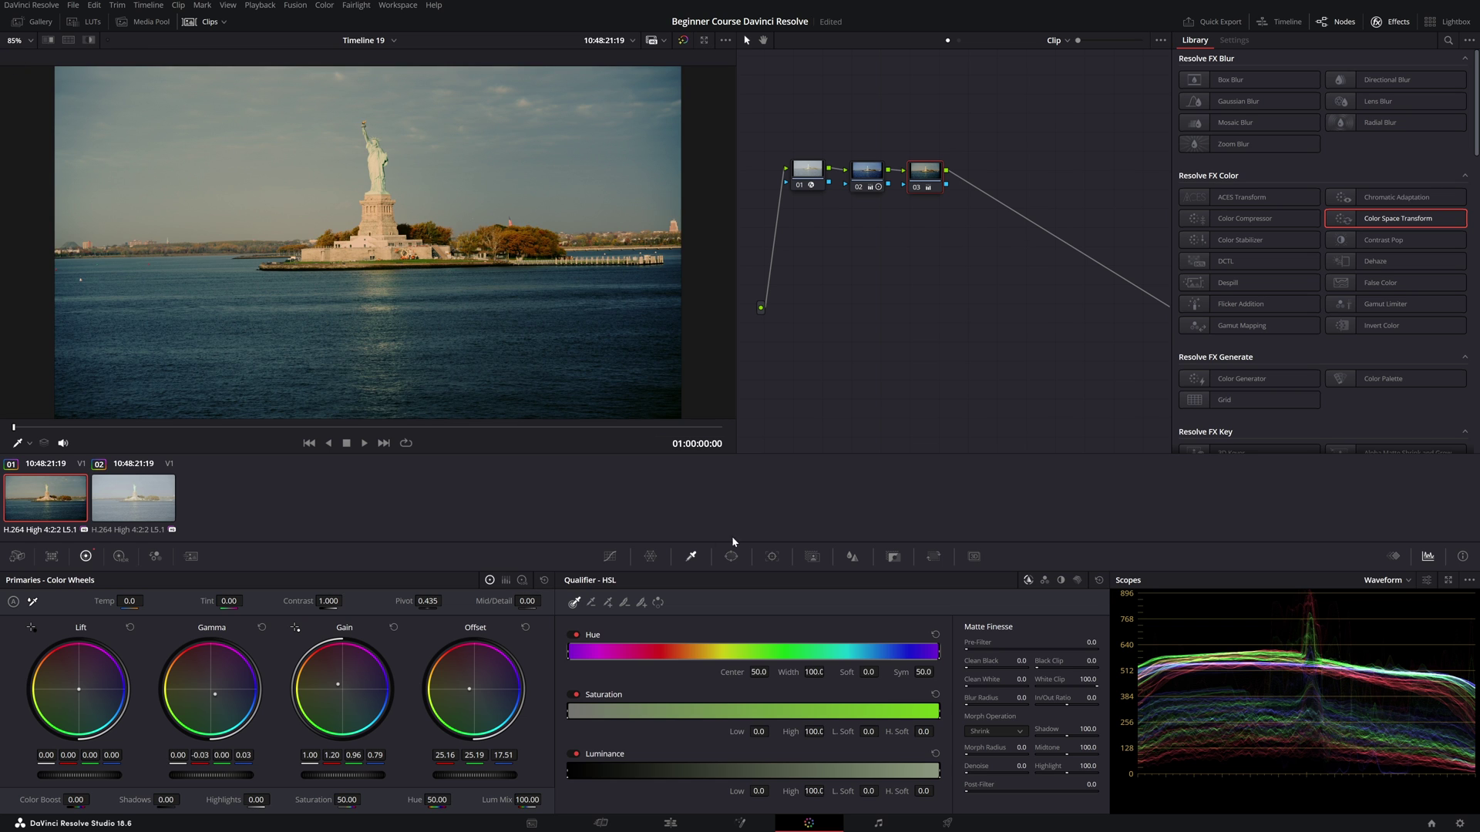
Select the ungraded second clip and apply the first clip's complete node grade to it
{"action": "mouse_move", "coordinate": [865, 189]}
{"action": "left_click", "coordinate": [142, 501]}
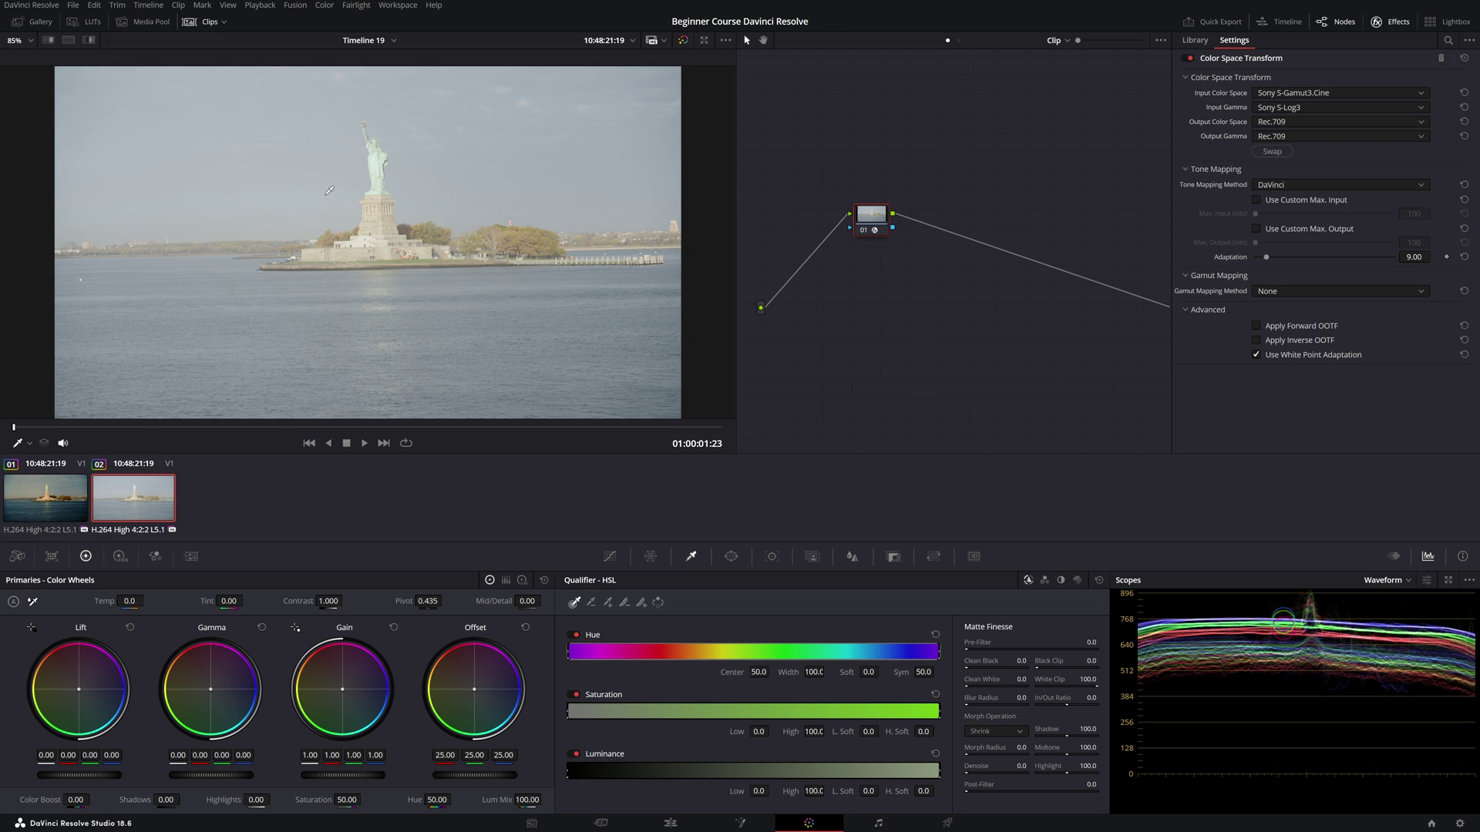
{"action": "right_click", "coordinate": [39, 504]}
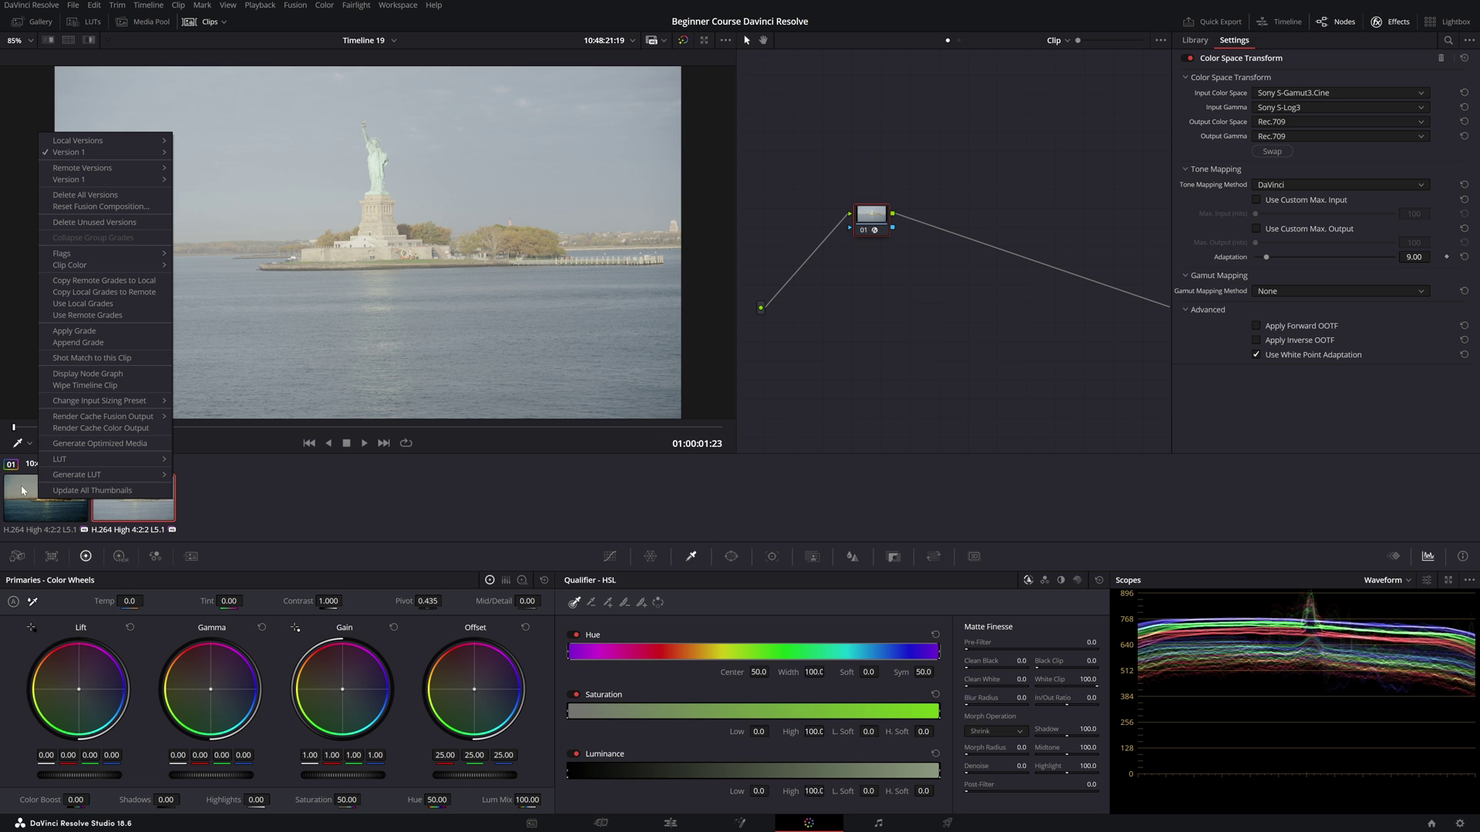
{"action": "left_click", "coordinate": [74, 330]}
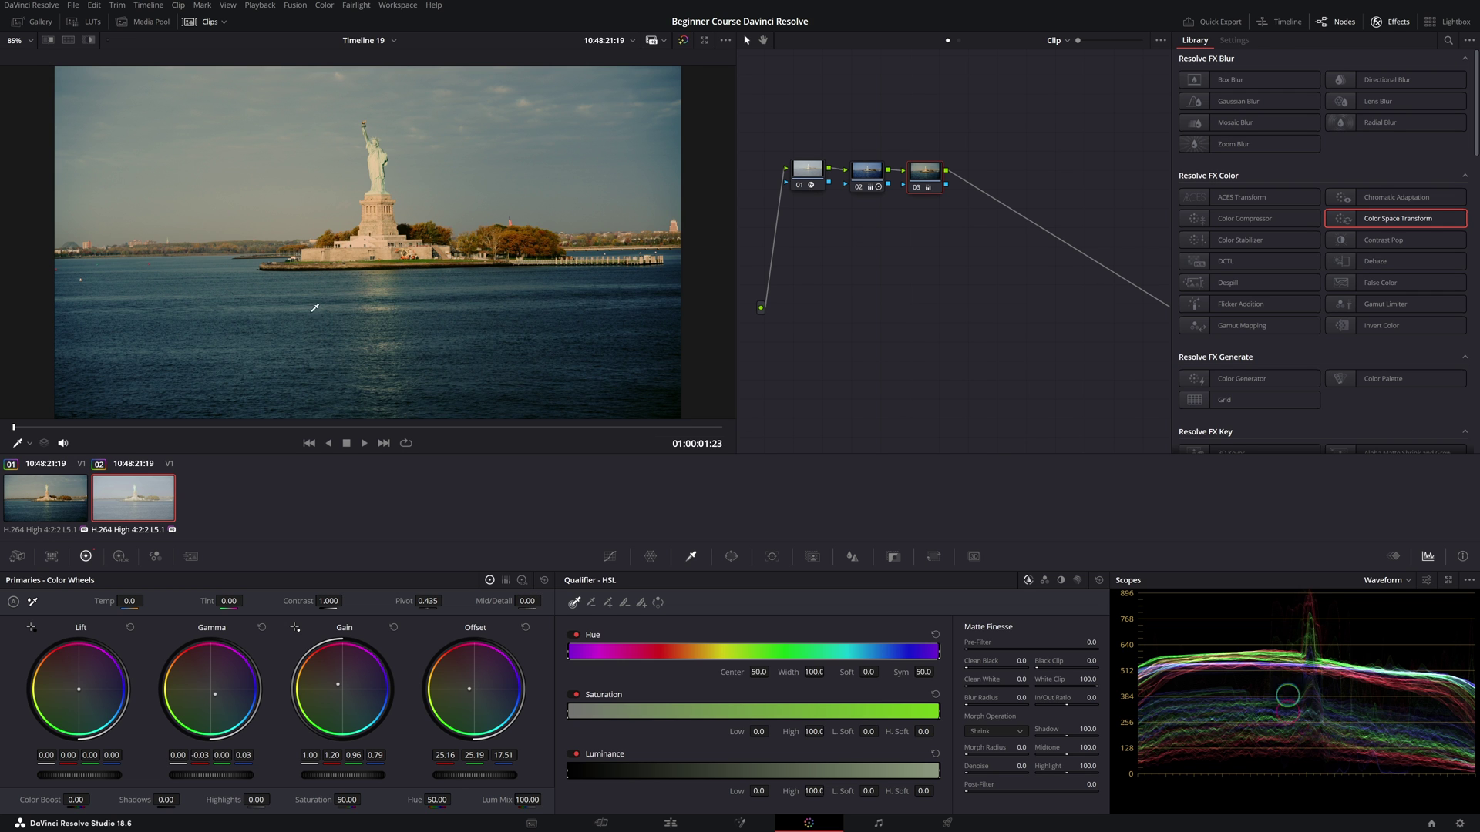